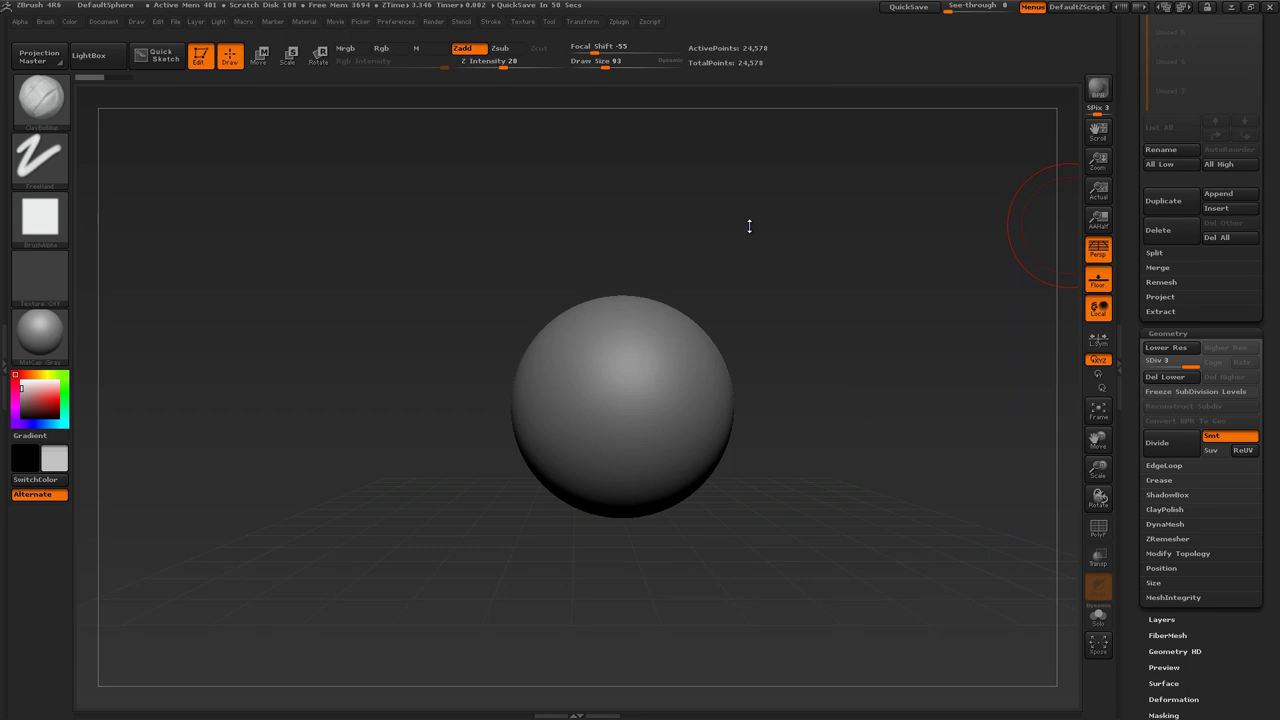
Reduce the sculpting brush's draw size to 32.
drag(826, 352, 825, 351)
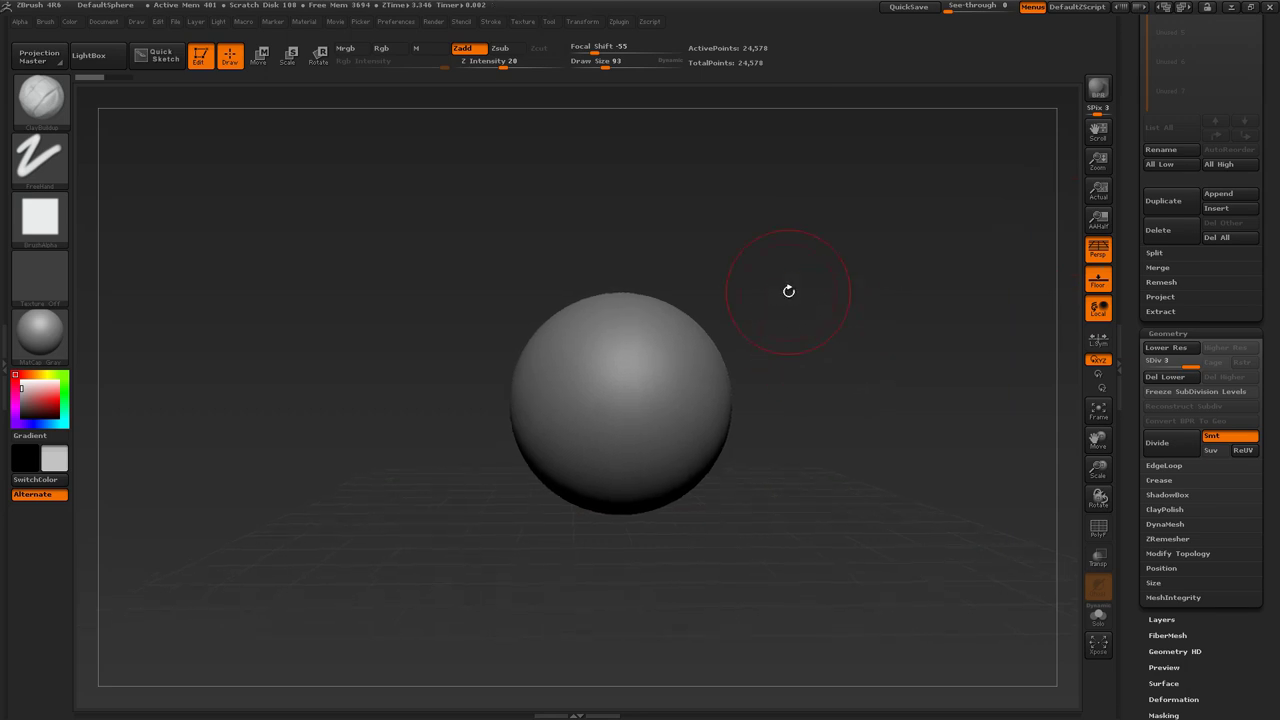
drag(818, 325, 790, 258)
drag(791, 328, 792, 326)
key(s)
drag(643, 411, 635, 411)
alt+drag(772, 329, 801, 386)
key(s)
drag(635, 440, 627, 440)
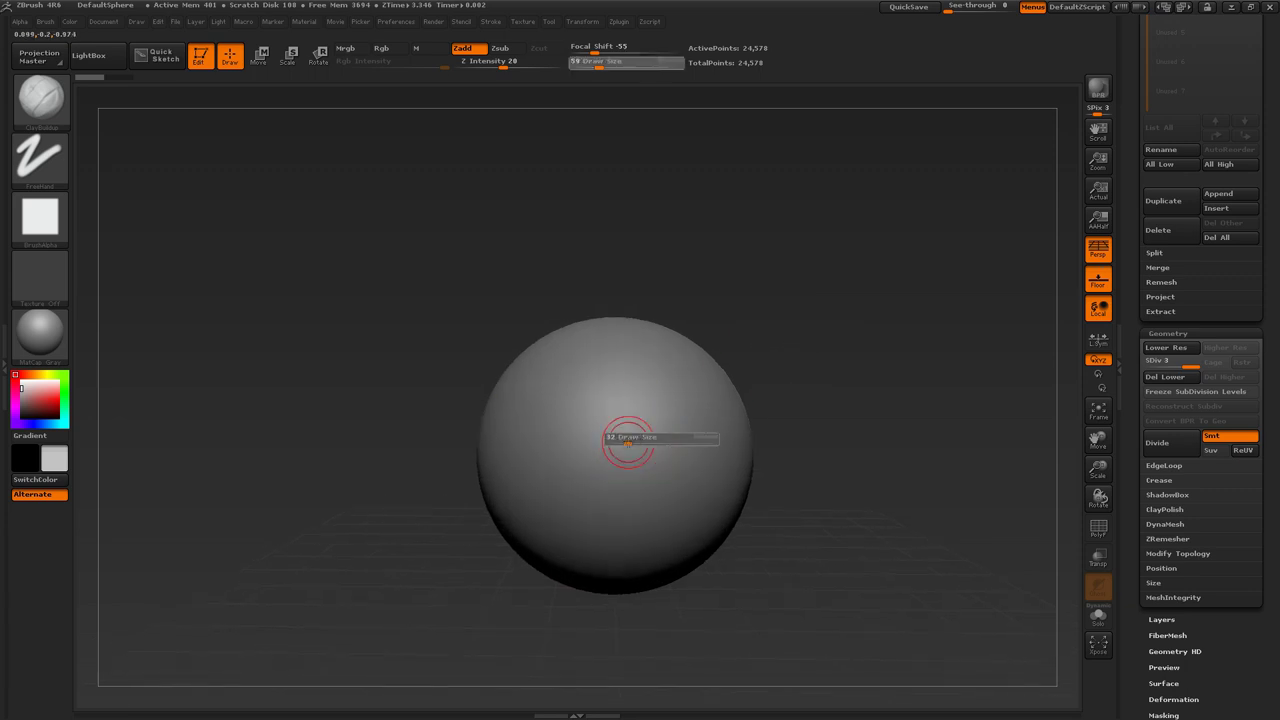
Set the masking brush's focal shift to -100 and its Z intensity to 79.
key(ctrl)
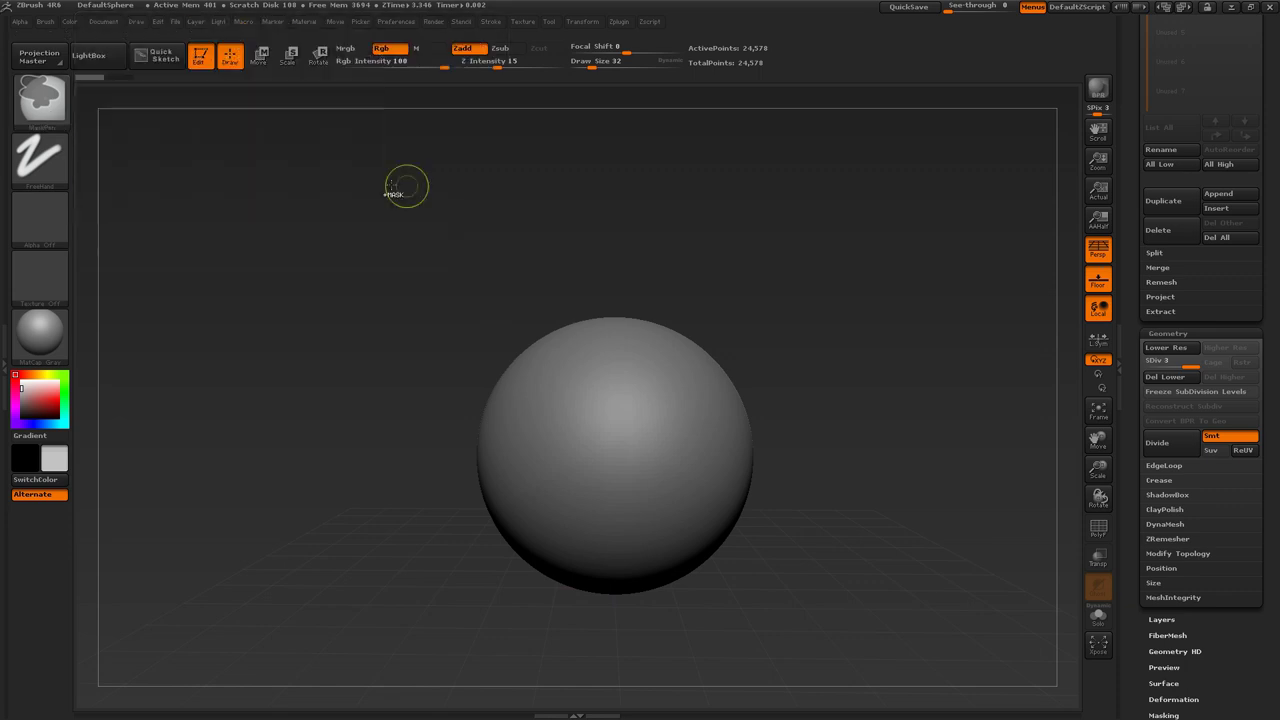
ctrl+drag(625, 52, 603, 53)
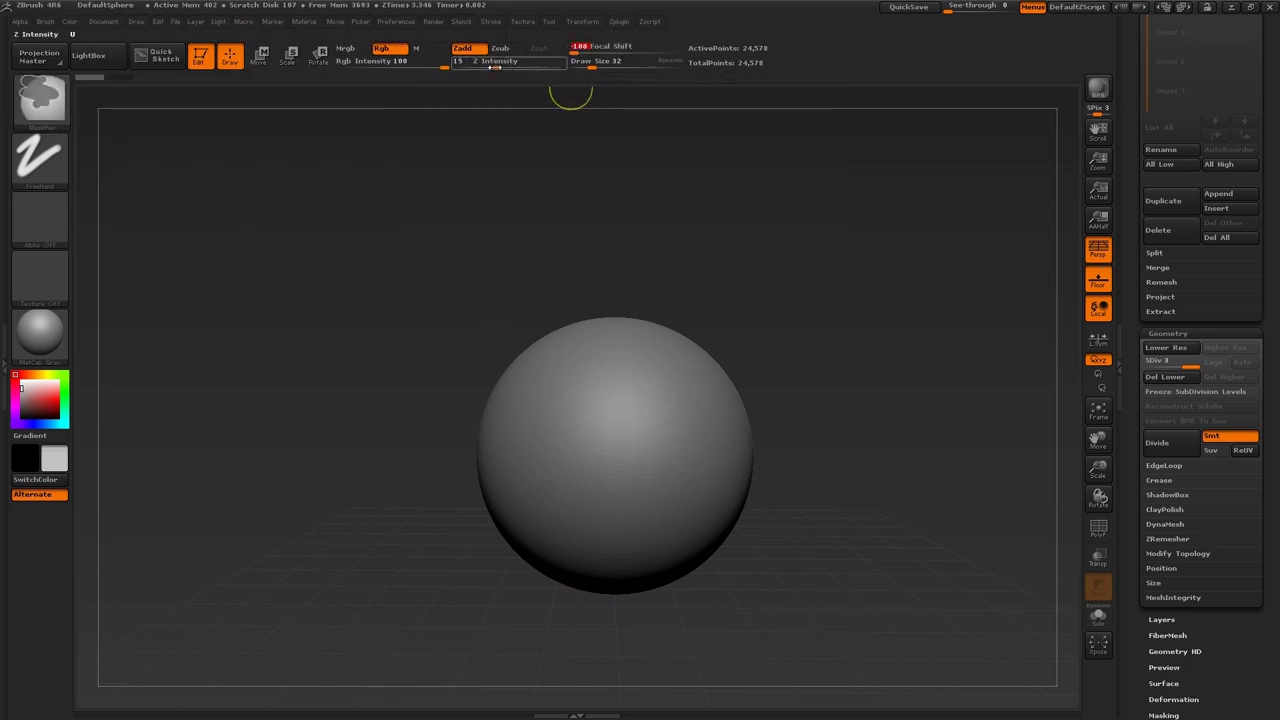
drag(500, 62, 529, 67)
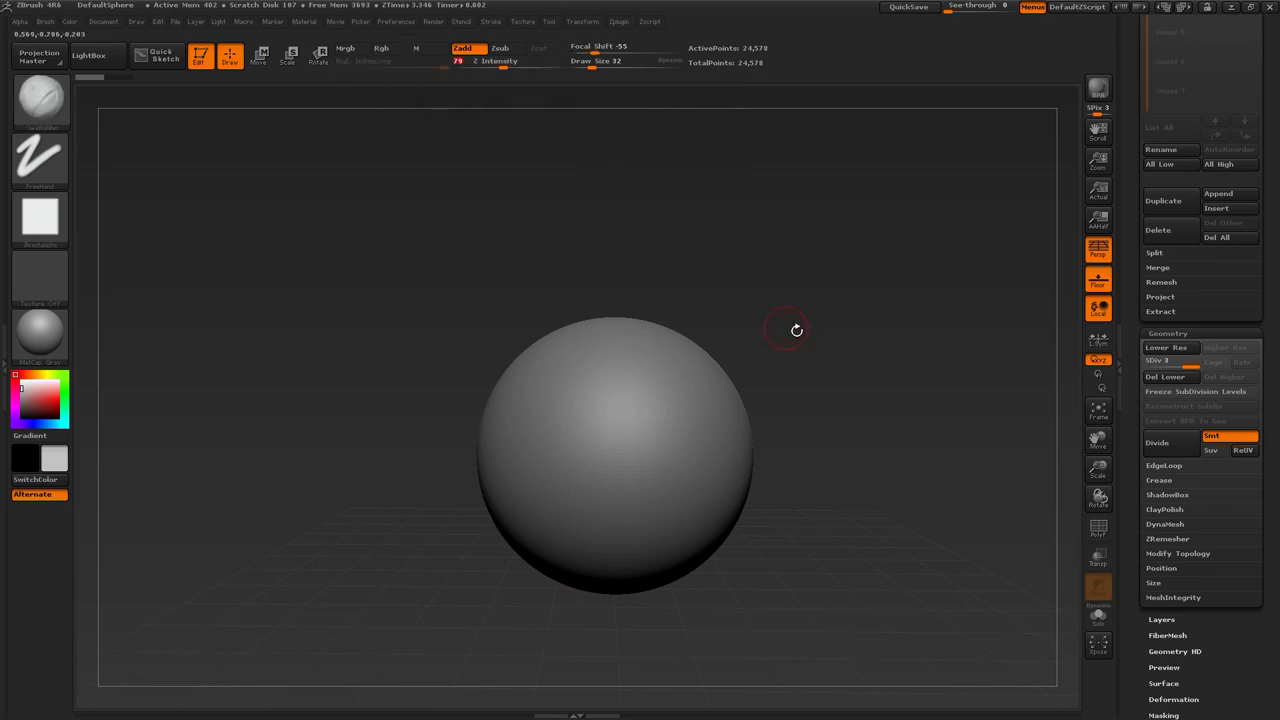
Turn off the perspective view and the floor grid.
drag(797, 329, 663, 386)
mouse_move(843, 321)
alt+mouse_down()
mouse_move(814, 306)
mouse_move(840, 323)
alt+mouse_up()
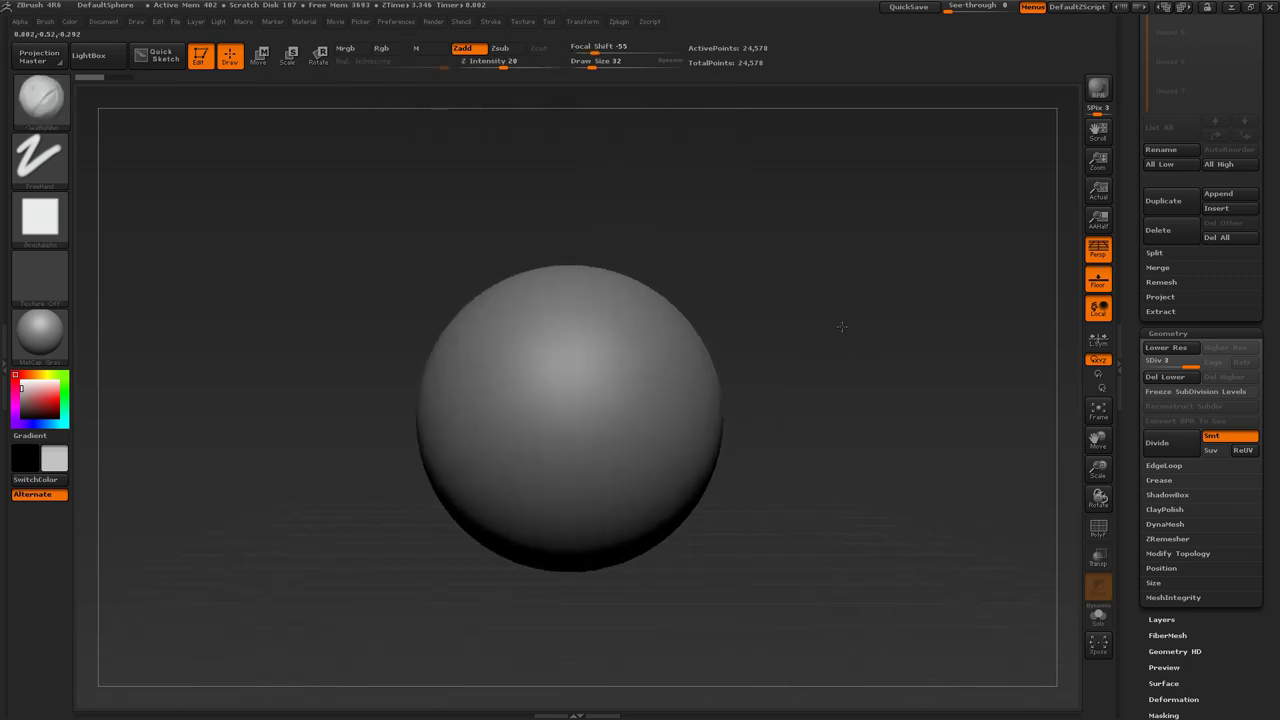
click(1100, 252)
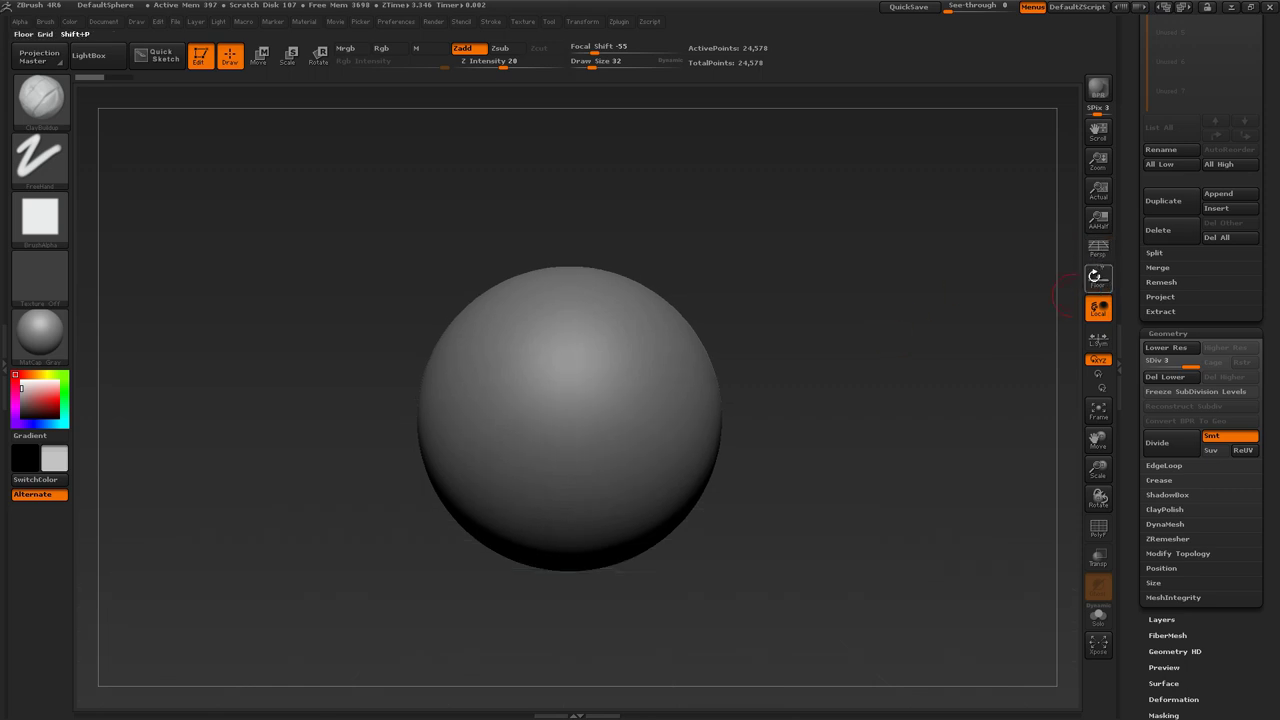
click(1099, 282)
Paint a symmetrical visor-shaped mask on the sphere's front, erasing a notch in the middle of its lower edge.
drag(900, 330, 875, 356)
mouse_move(543, 402)
ctrl+mouse_down()
mouse_move(556, 446)
mouse_move(629, 436)
ctrl+mouse_up()
mouse_move(546, 392)
ctrl+mouse_down()
mouse_move(564, 421)
mouse_move(563, 363)
mouse_move(655, 362)
mouse_move(645, 405)
mouse_move(616, 421)
ctrl+mouse_up()
ctrl+alt+drag(521, 408, 515, 387)
mouse_move(520, 439)
ctrl+alt+mouse_down()
mouse_move(507, 403)
mouse_move(552, 365)
mouse_move(534, 405)
mouse_move(542, 442)
mouse_move(598, 457)
ctrl+alt+mouse_up()
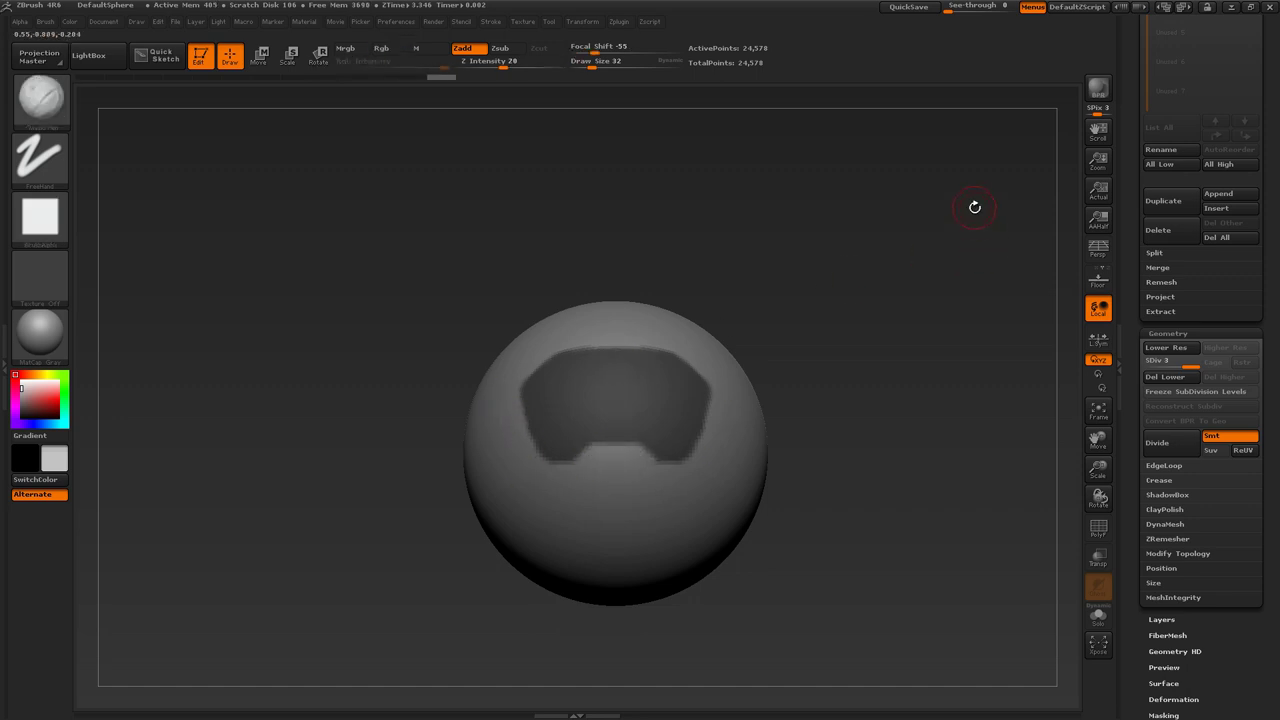
Try blurring the edges of the mask and undo the blur.
ctrl+click(632, 396)
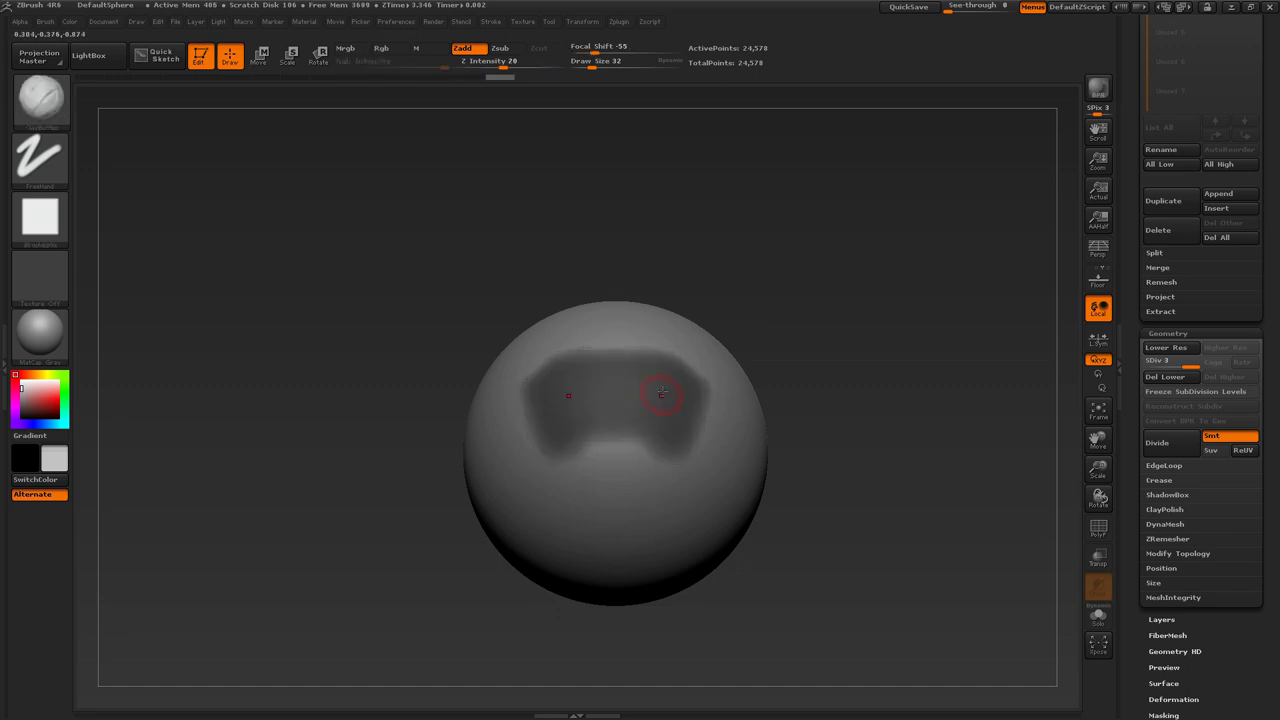
key(ctrl+z)
key(ctrl+z)
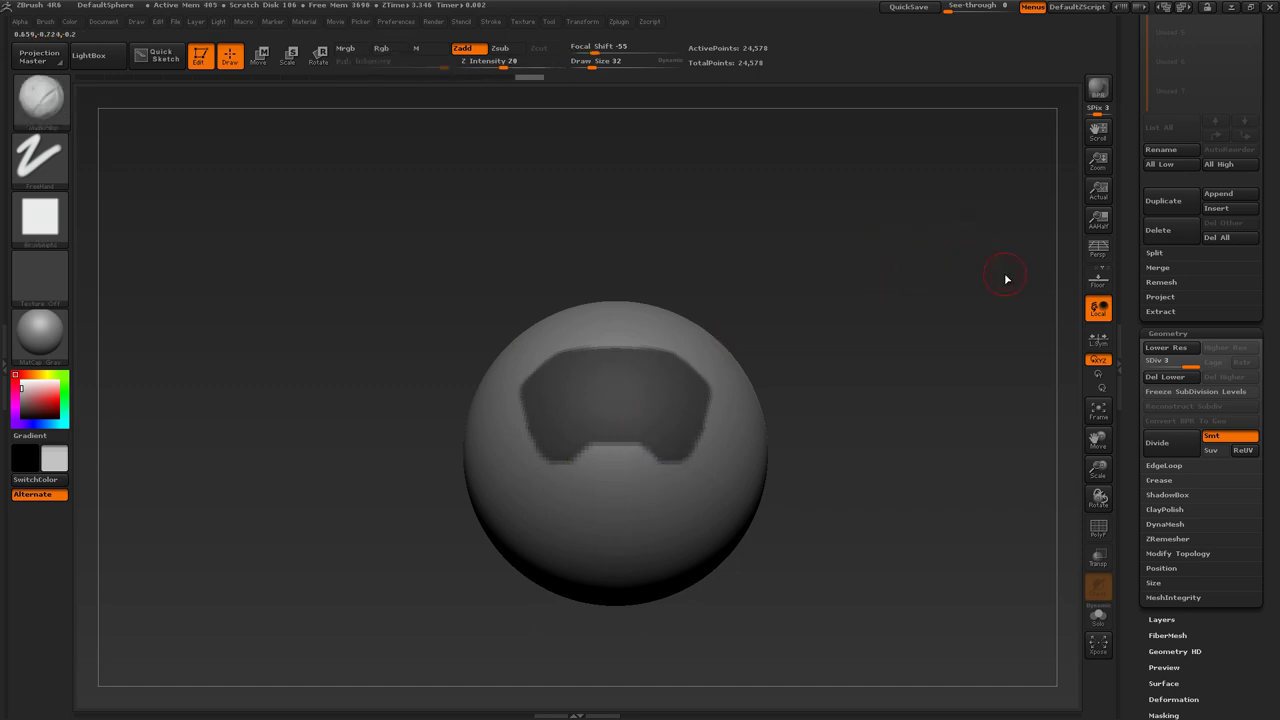
Turn perspective back on and preview an extraction of the masked area with S Smt 5 and thickness 0.02.
drag(1133, 279, 1141, 420)
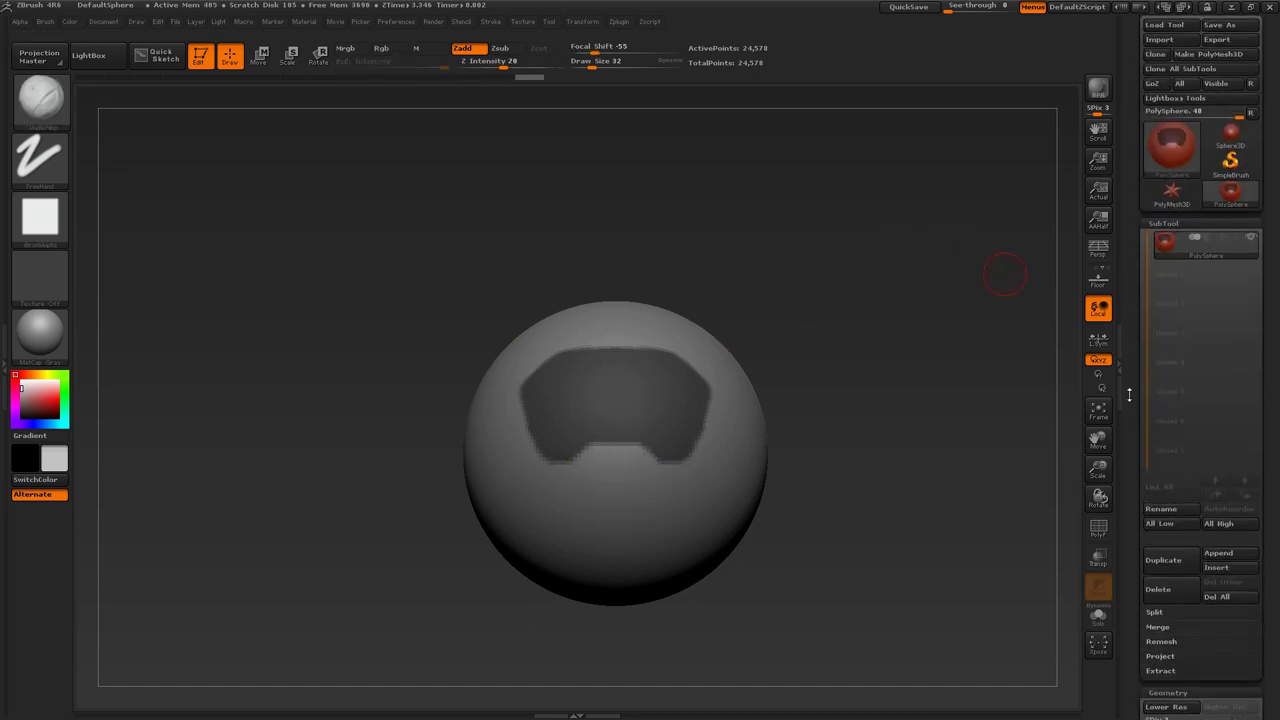
scroll(1140, 420, down, 3)
click(1161, 520)
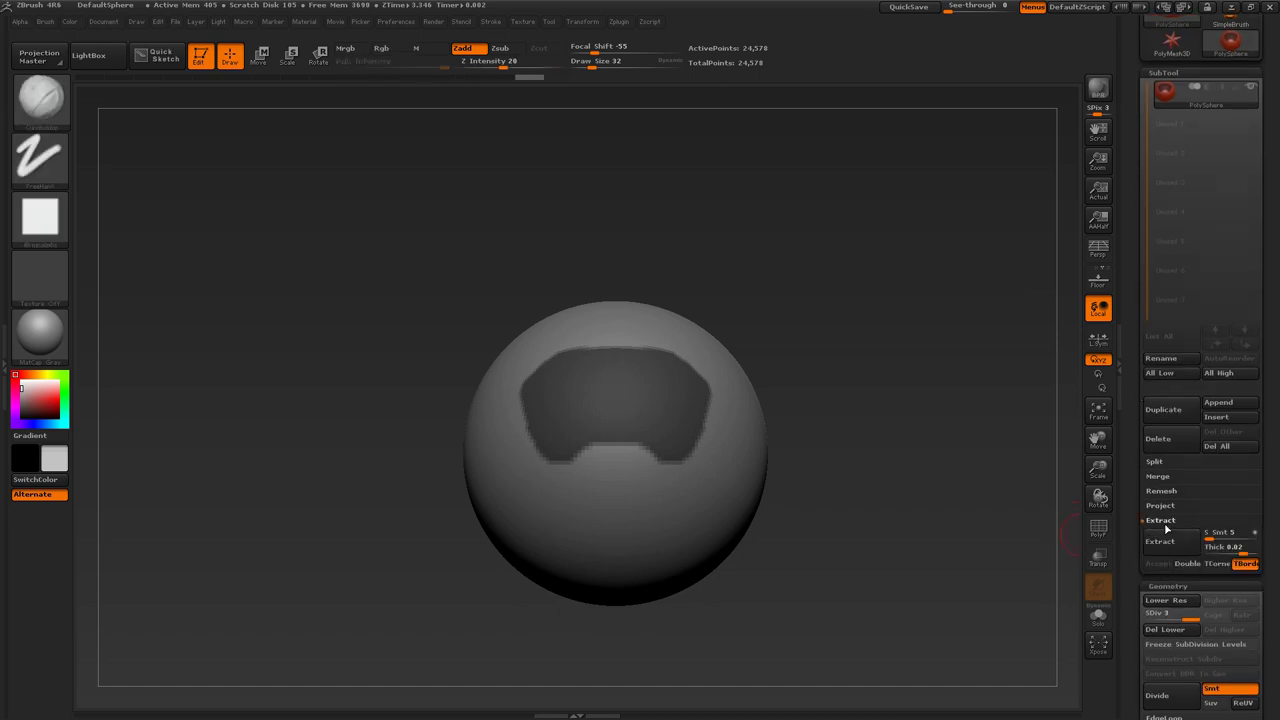
click(1098, 248)
drag(894, 391, 930, 408)
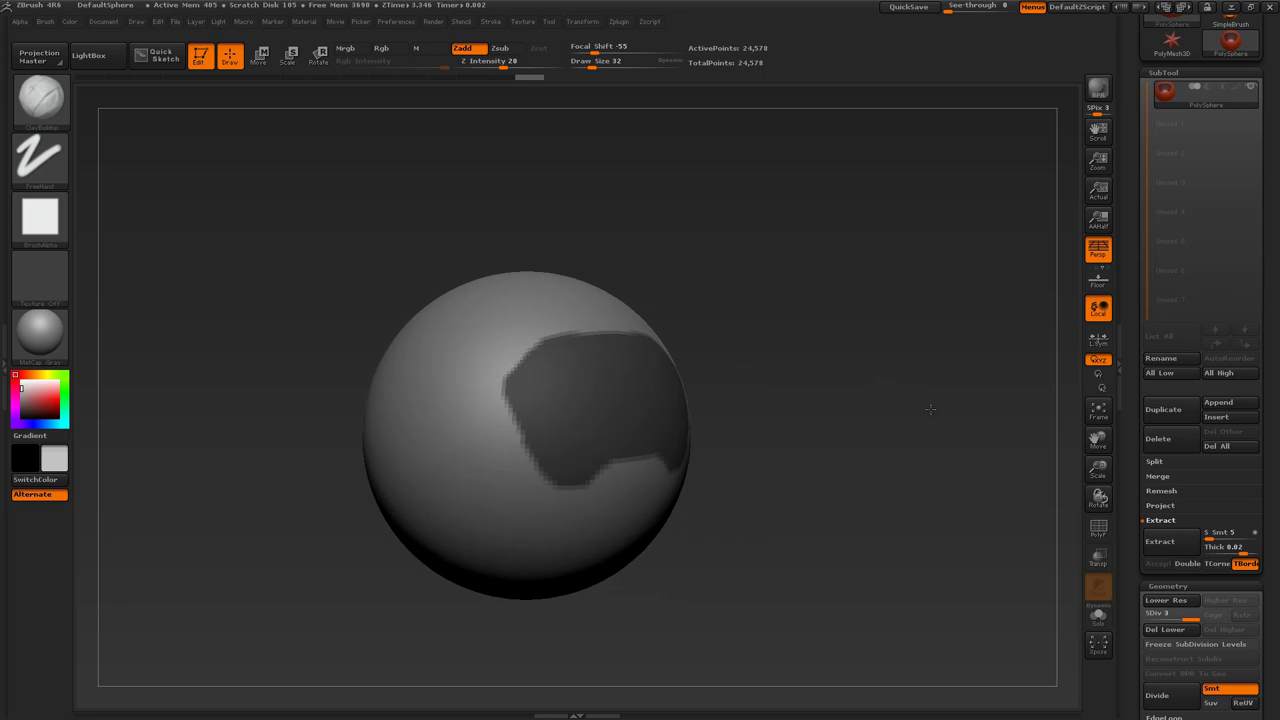
click(1160, 541)
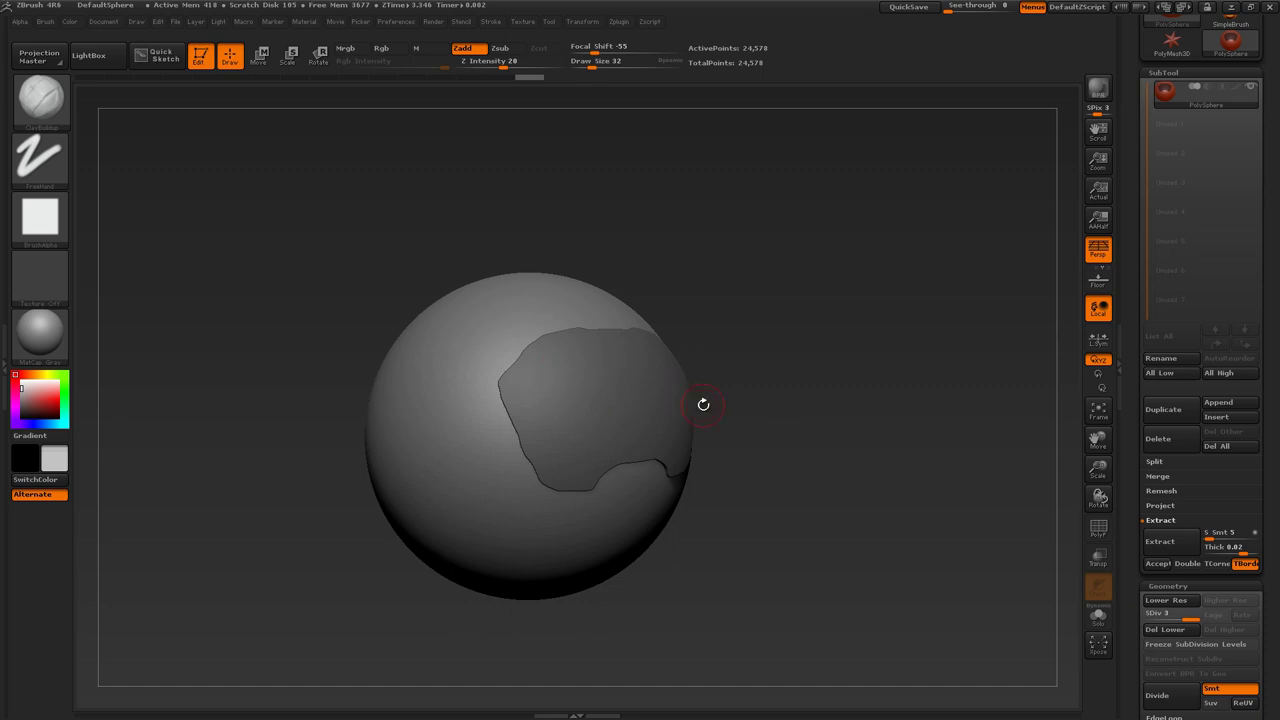
drag(835, 441, 610, 380)
drag(774, 408, 803, 448)
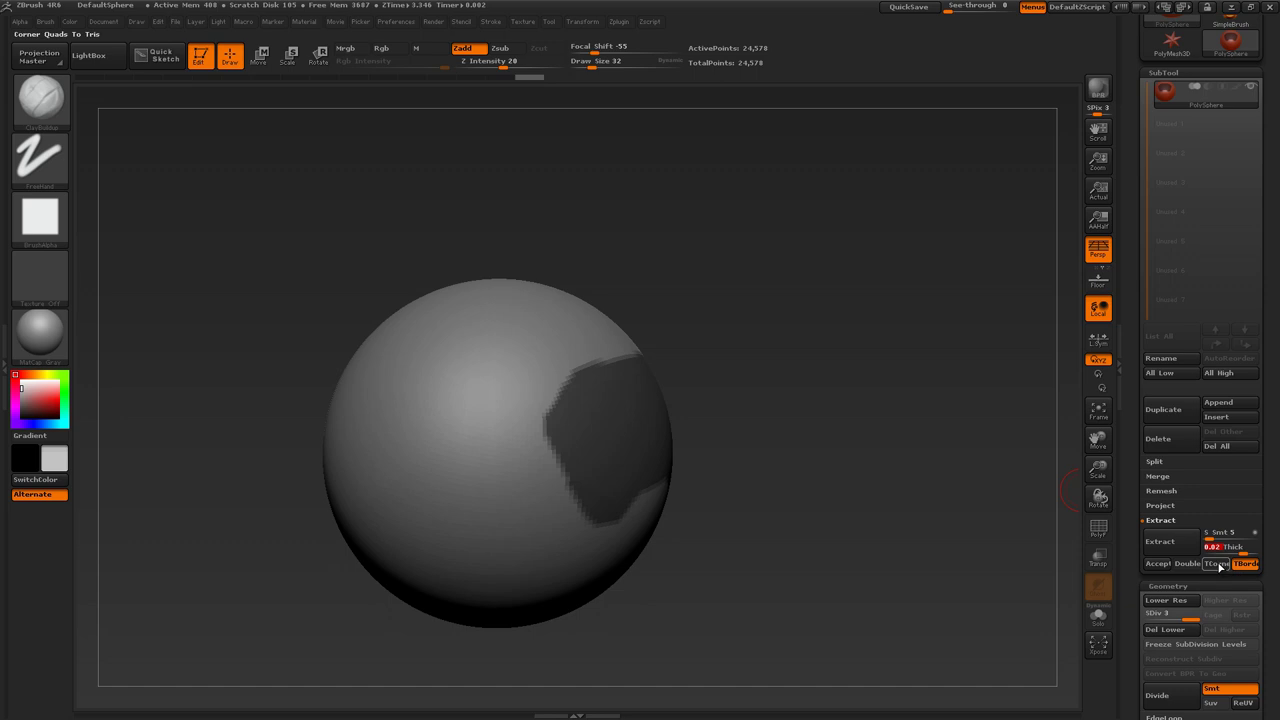
Preview the extraction at thickness 0.05, and again with the thickness set to 0.1.
click(1160, 541)
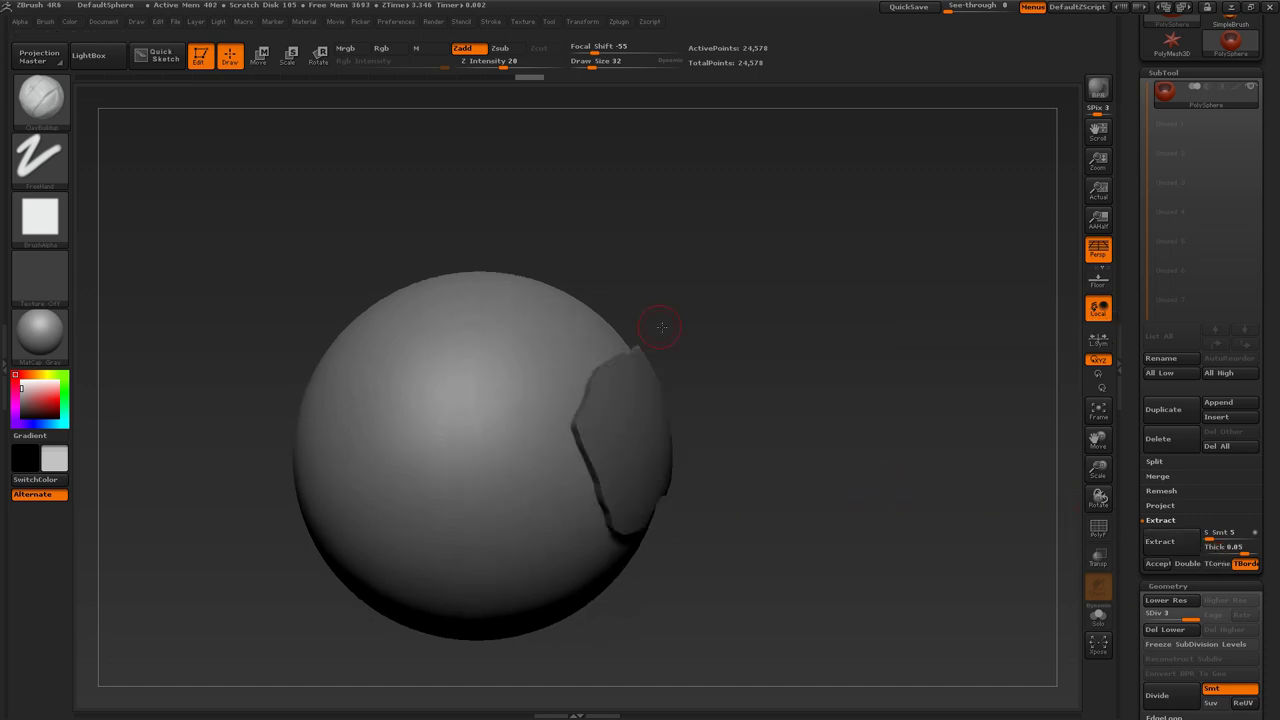
click(812, 438)
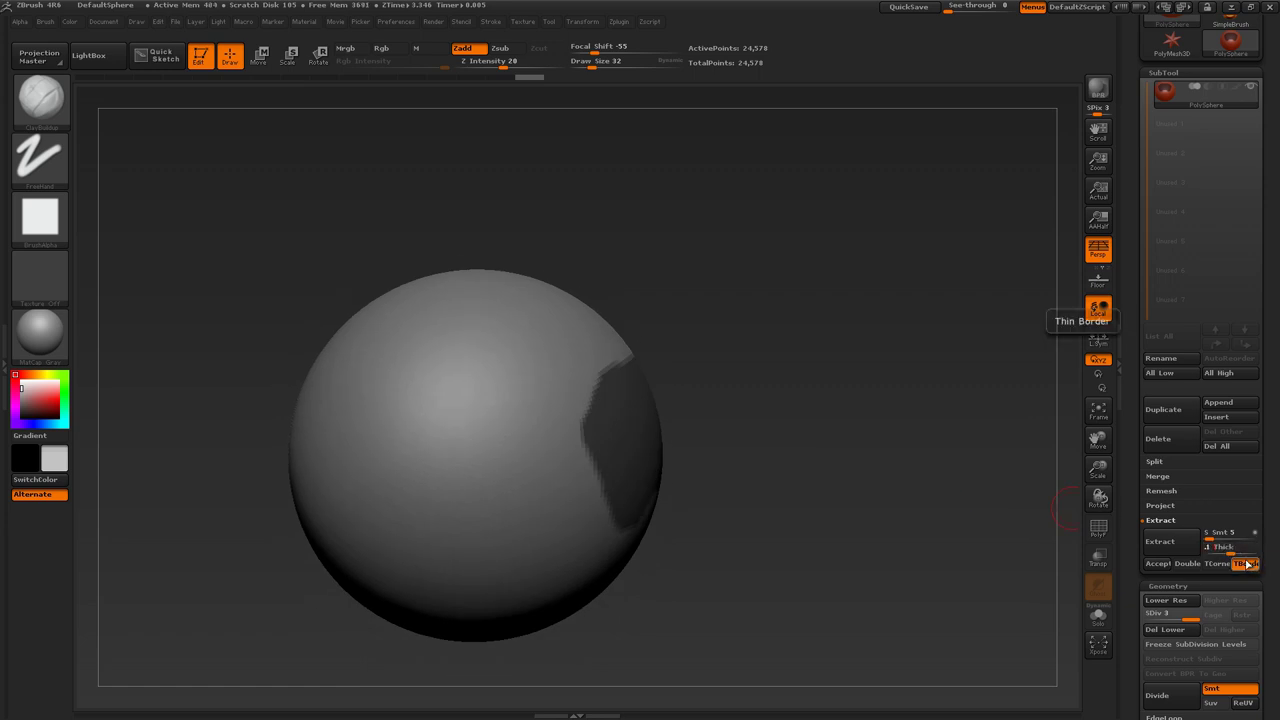
click(1160, 541)
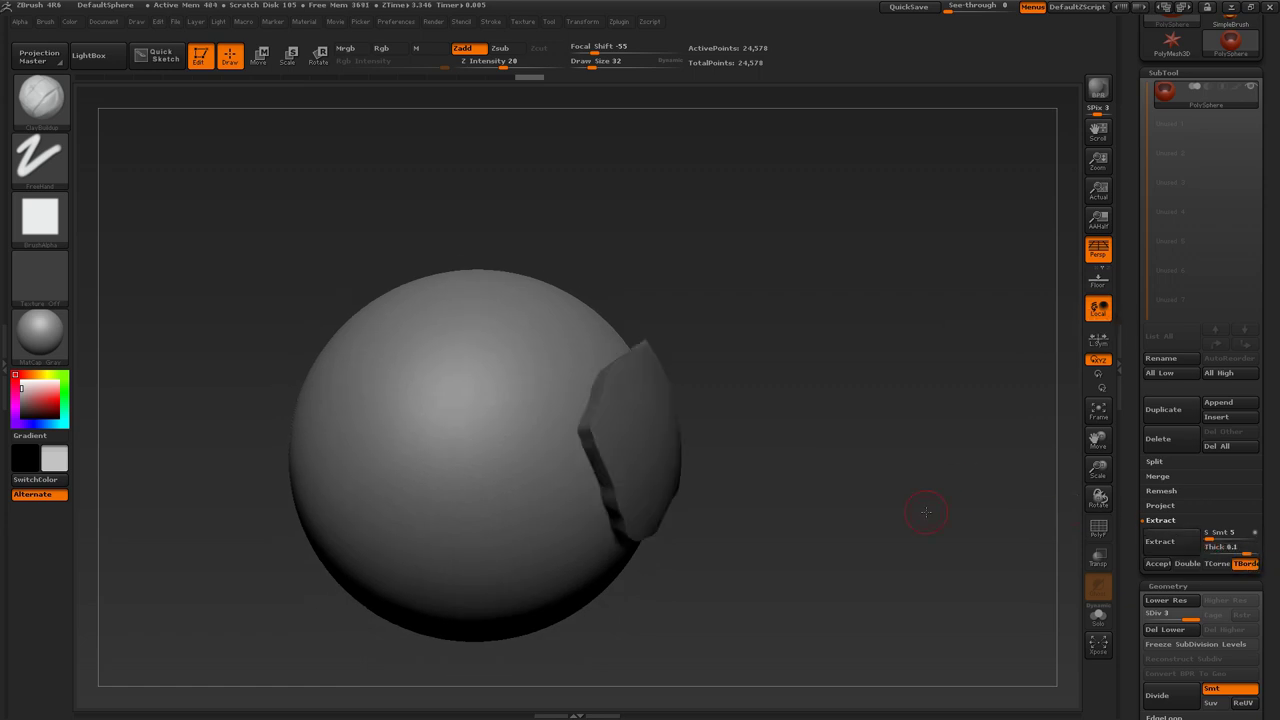
drag(927, 504, 911, 503)
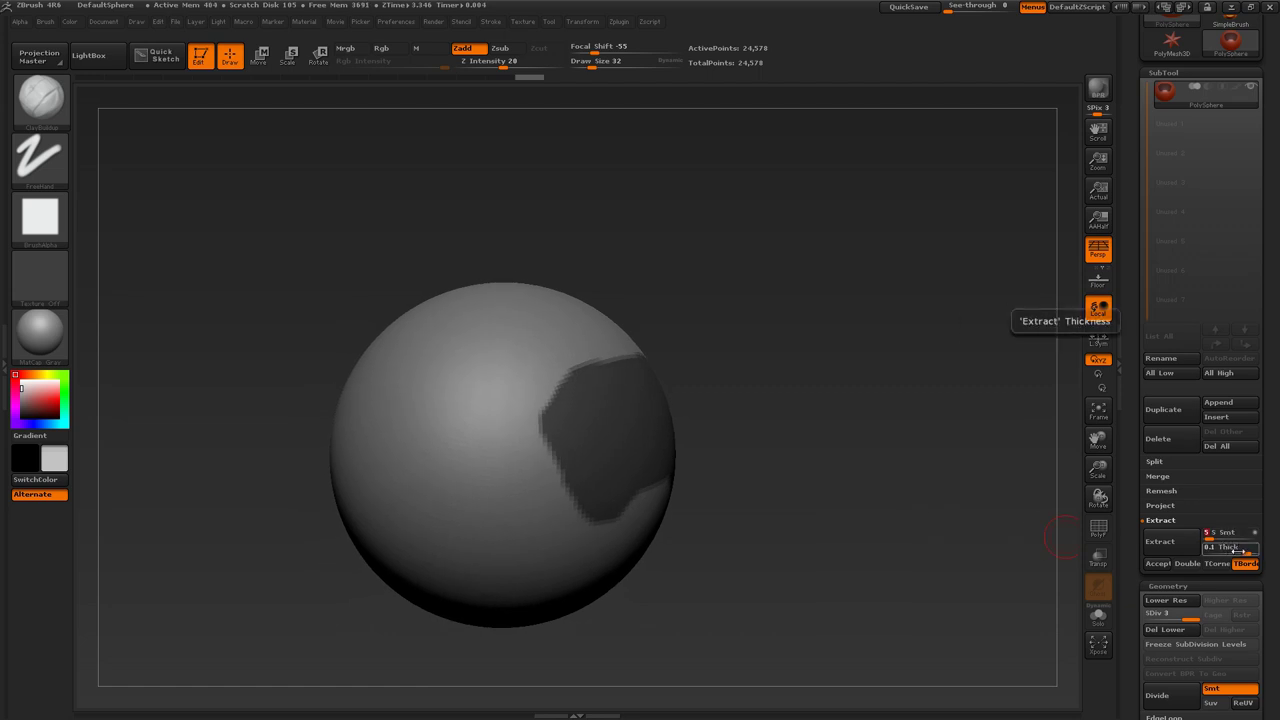
Set S Smt to 50, extract the masked area at thickness 0.1 and accept it as a new subtool.
click(1160, 541)
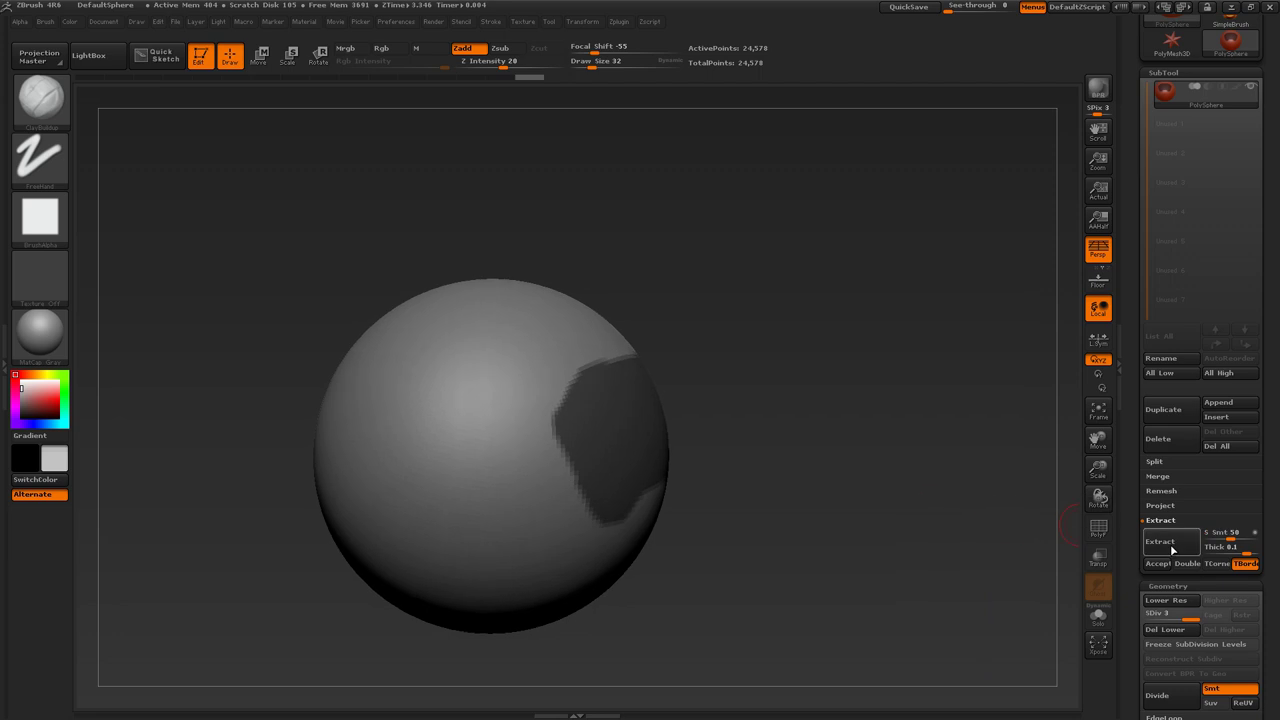
drag(922, 539, 1059, 535)
click(1170, 548)
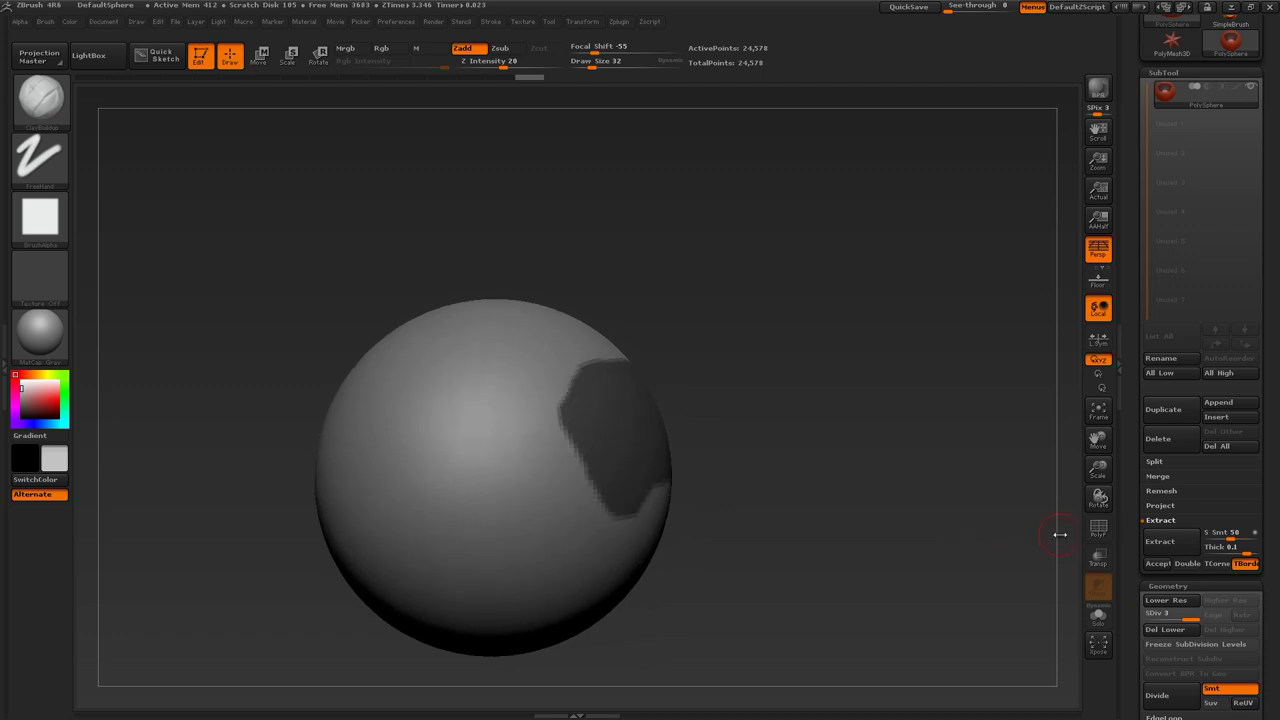
click(1159, 542)
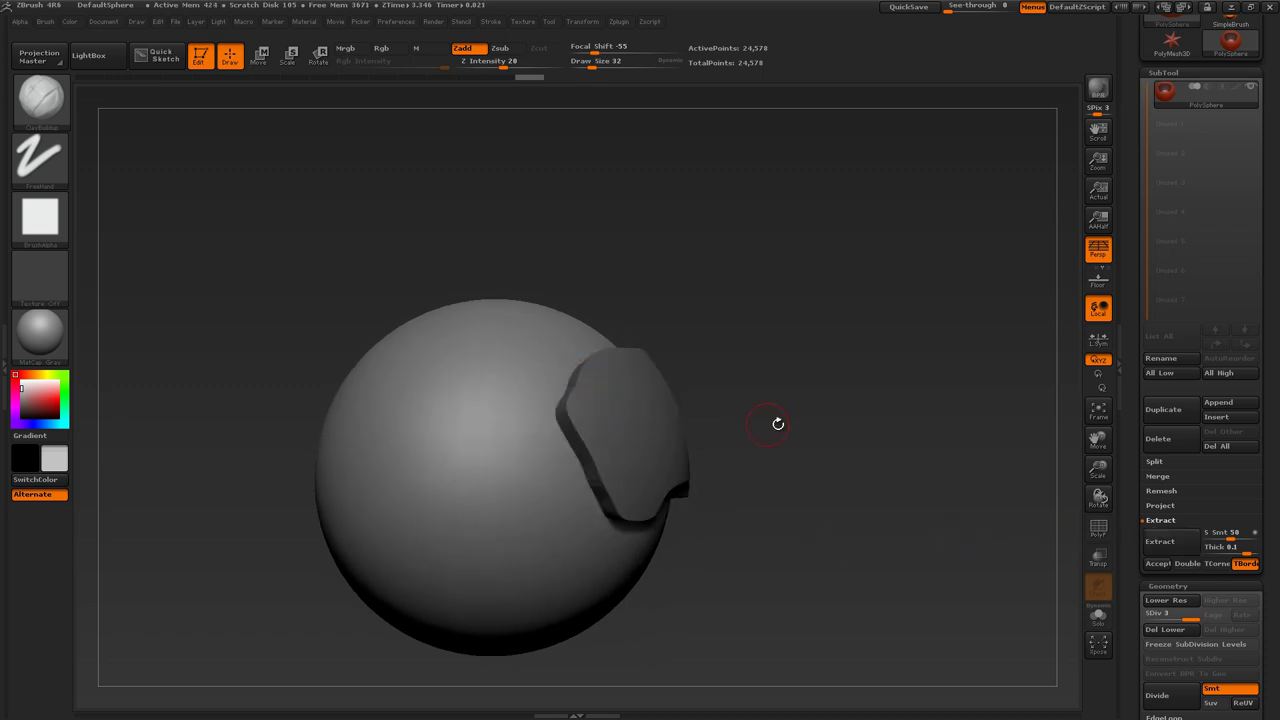
click(1156, 564)
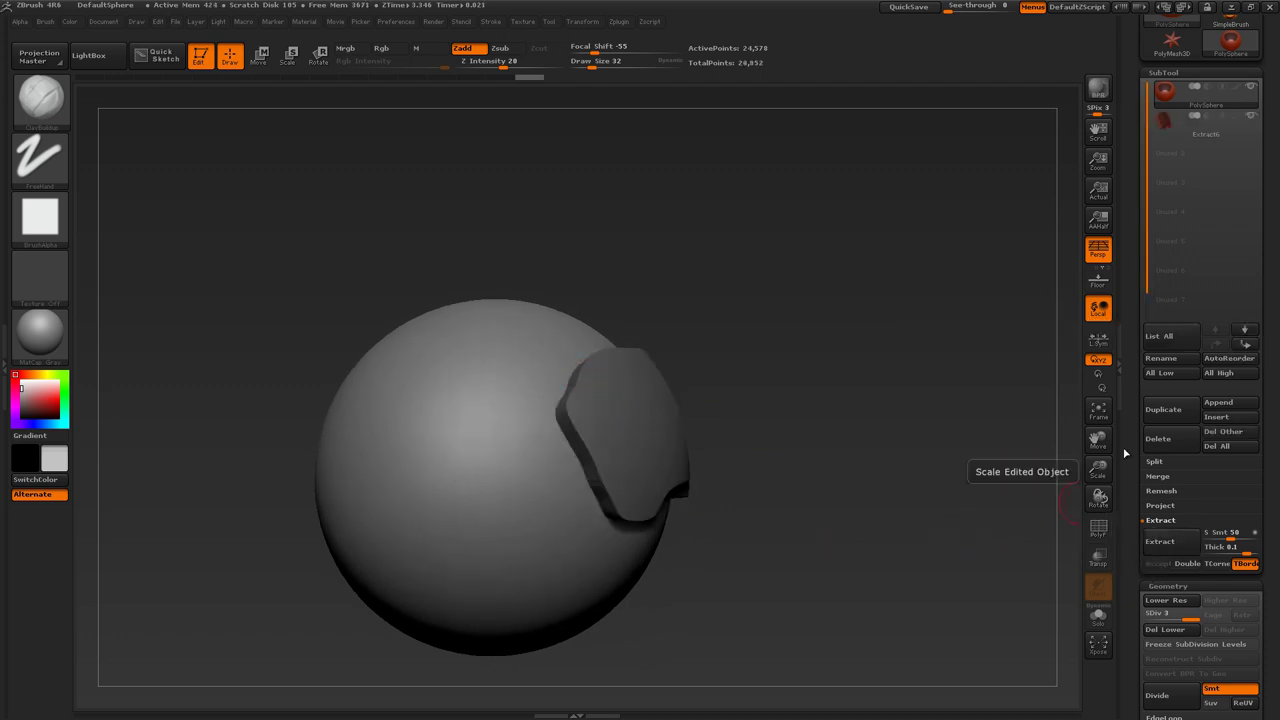
Hide the extracted plate and clear the mask from the sphere.
mouse_move(1161, 133)
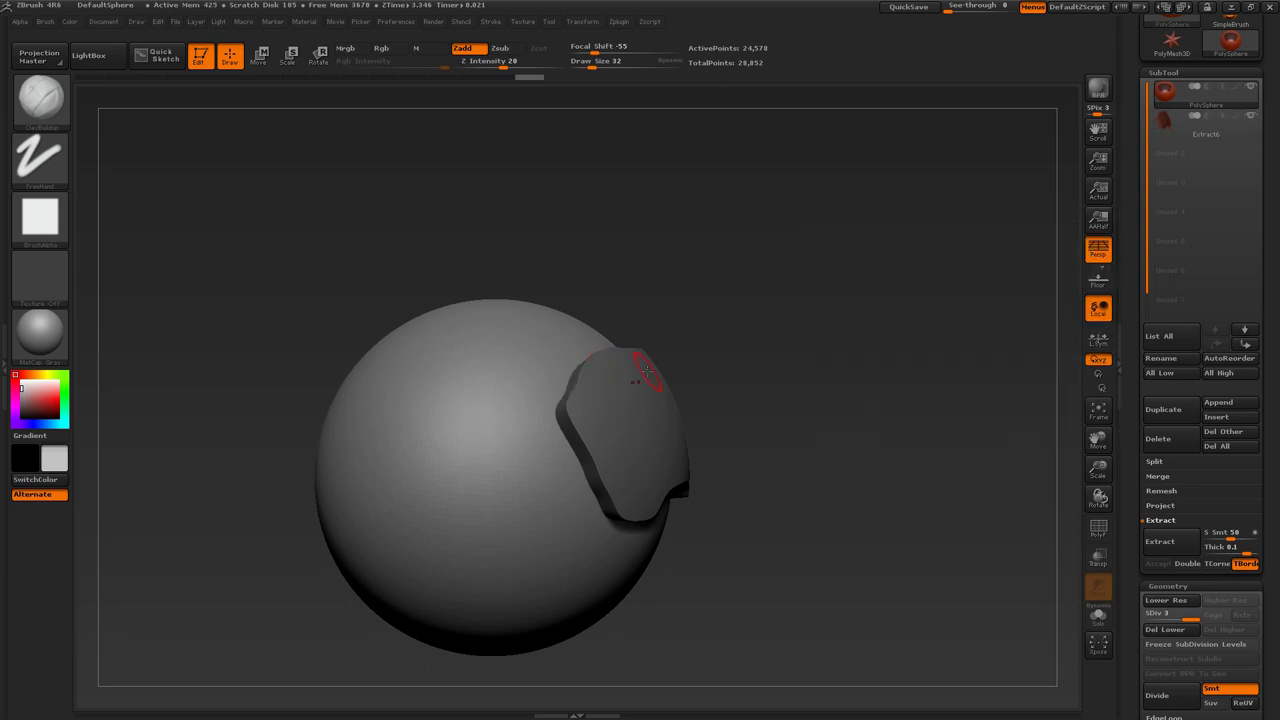
mouse_move(908, 376)
mouse_down()
mouse_move(812, 388)
mouse_move(820, 417)
mouse_move(887, 404)
mouse_up()
click(1252, 91)
drag(786, 387, 833, 396)
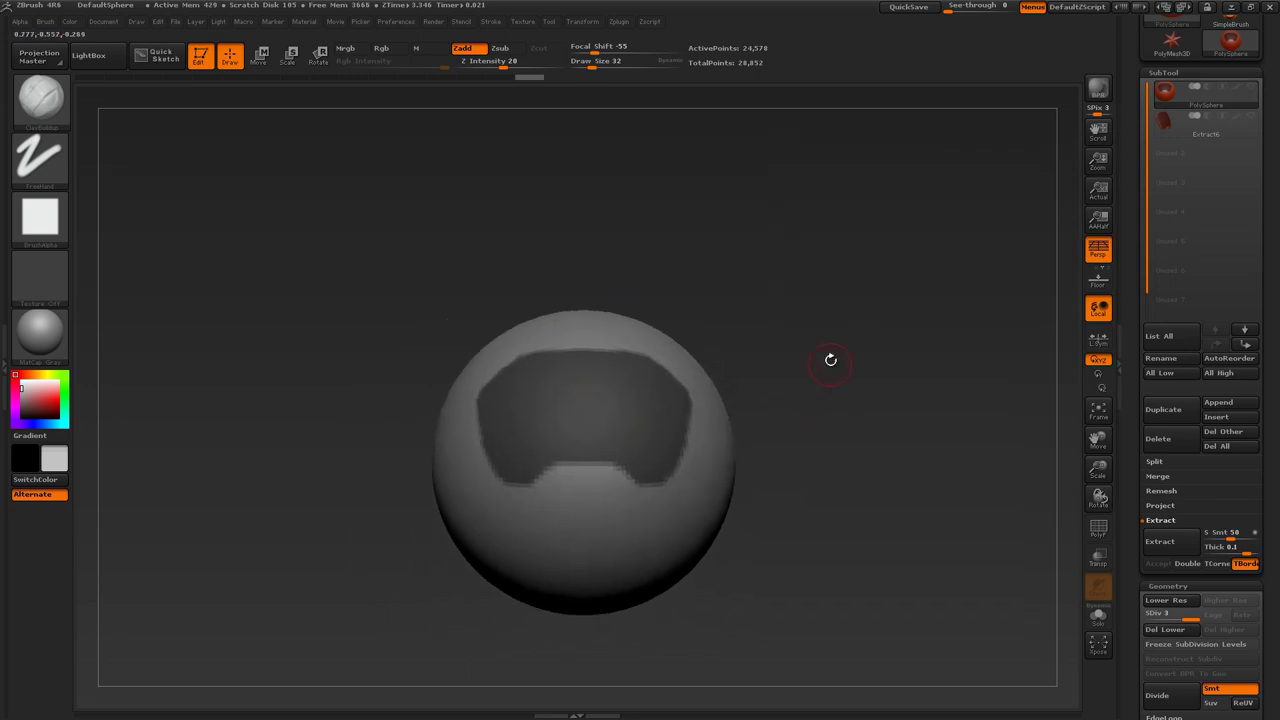
ctrl+drag(778, 288, 900, 438)
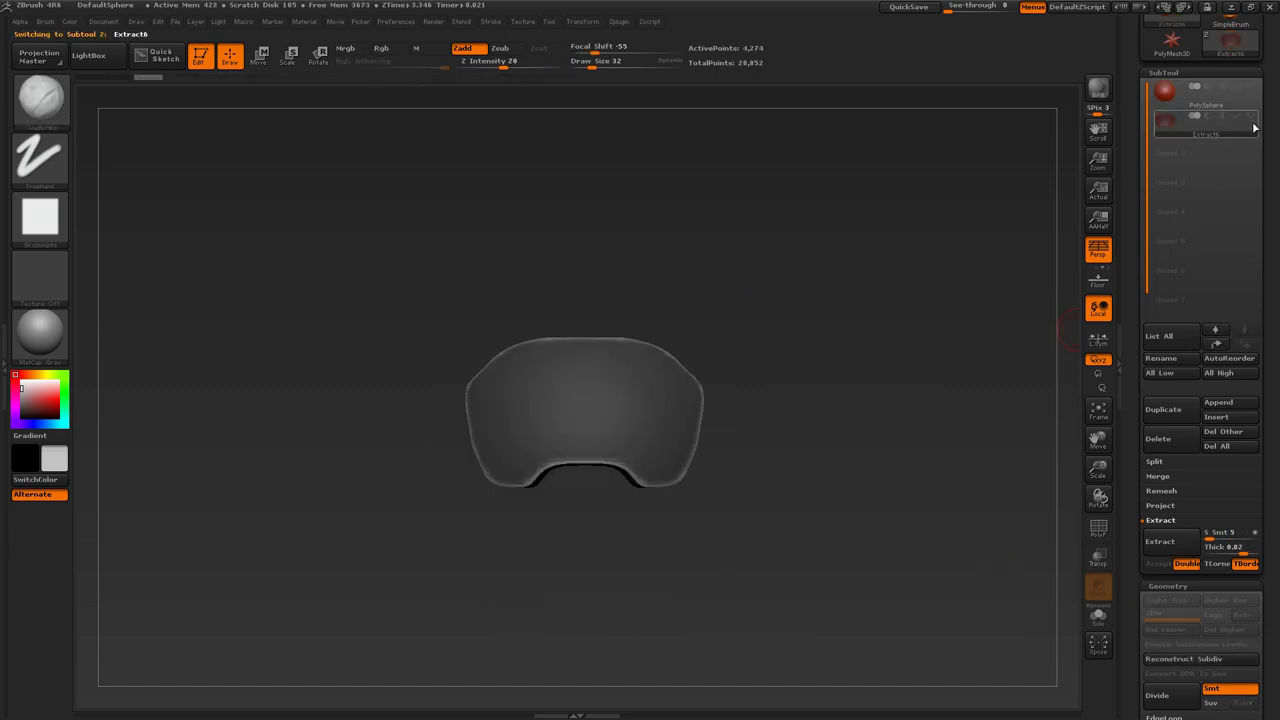
Display both subtools and make the PolySphere the active one.
drag(821, 418, 952, 514)
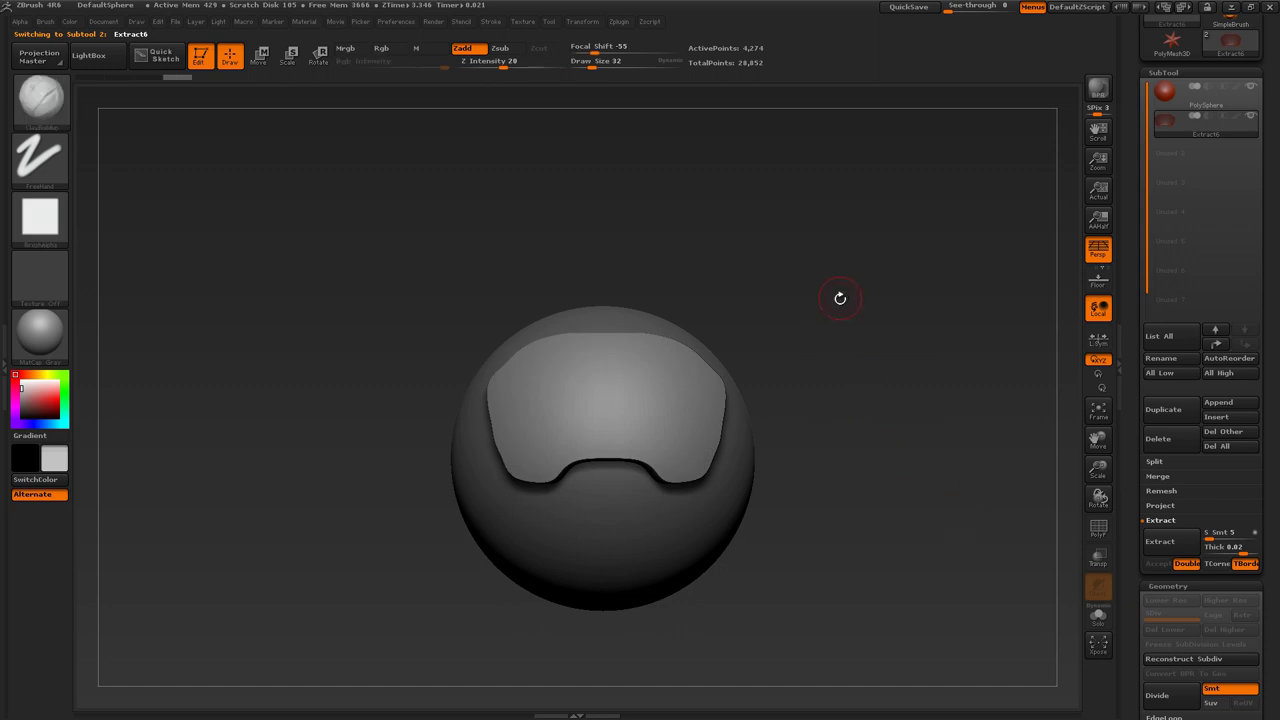
key(n)
click(760, 345)
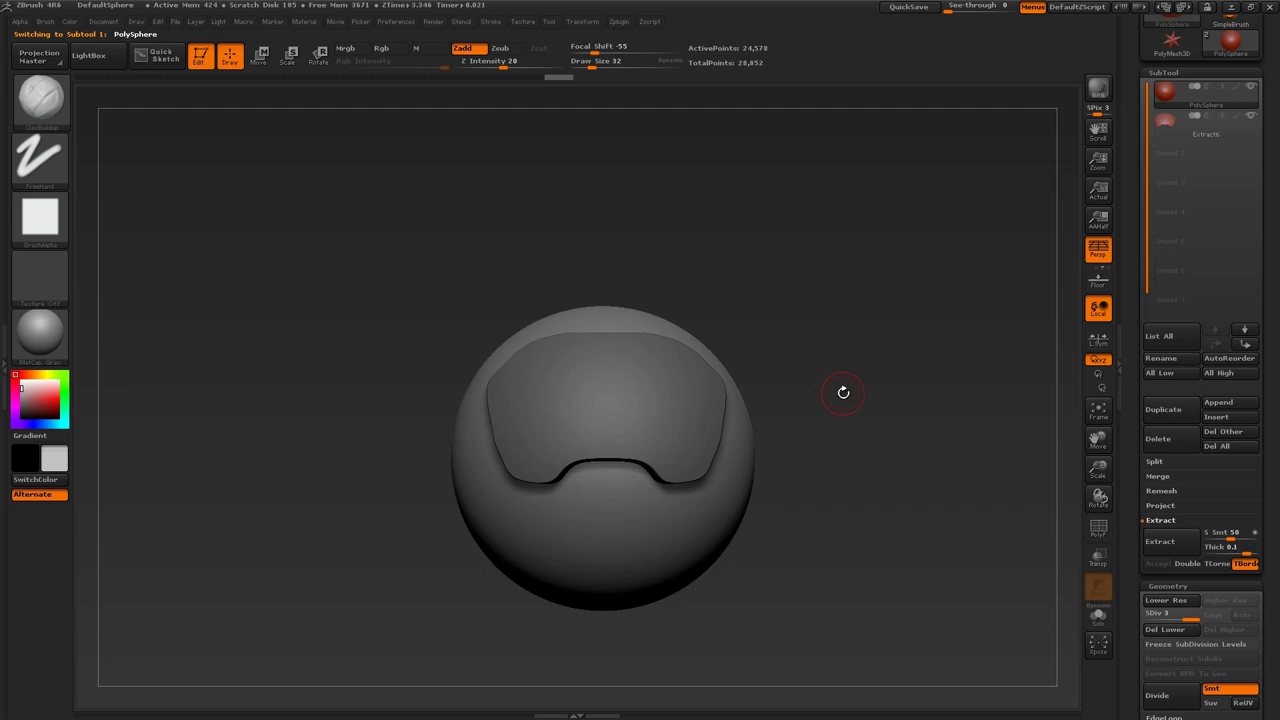
Make the extracted plate the active subtool and hide the sphere.
key(n)
click(746, 410)
drag(823, 371, 900, 394)
click(1253, 119)
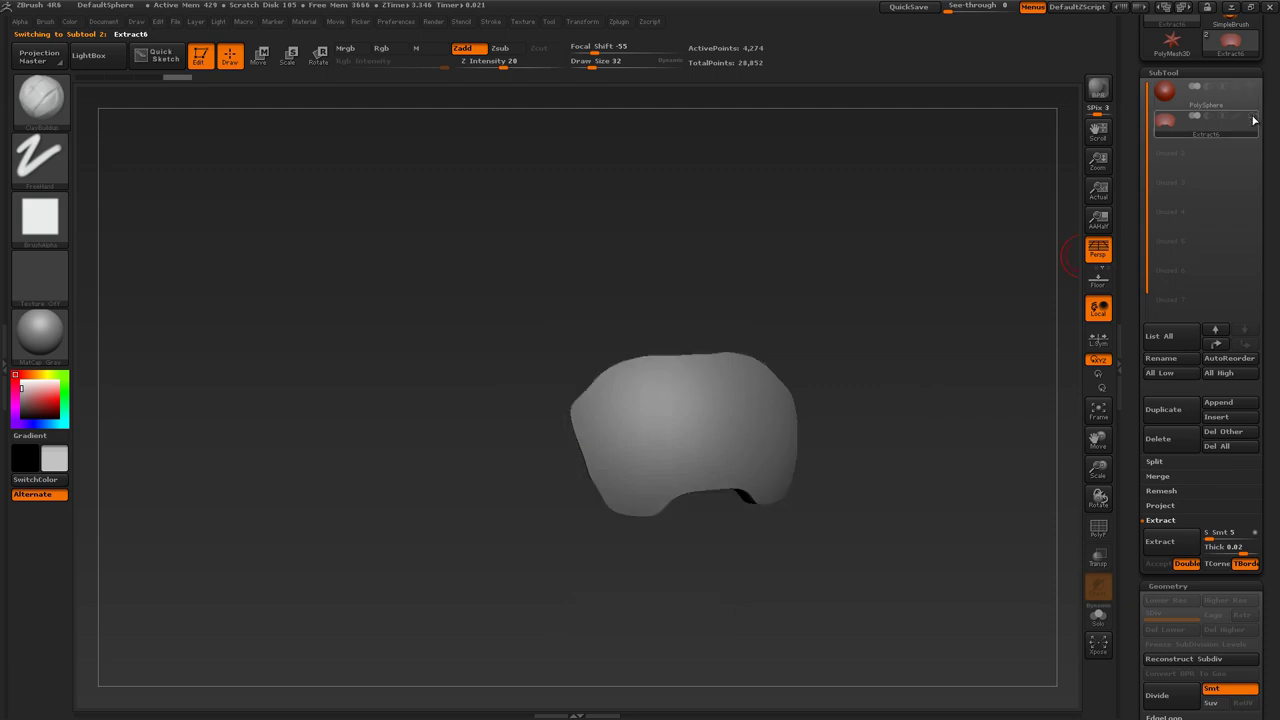
Increase the sculpting brush's draw size to 62 for the extracted plate.
drag(914, 336, 898, 343)
key(s)
drag(722, 428, 734, 427)
alt+right_drag(760, 433, 740, 440)
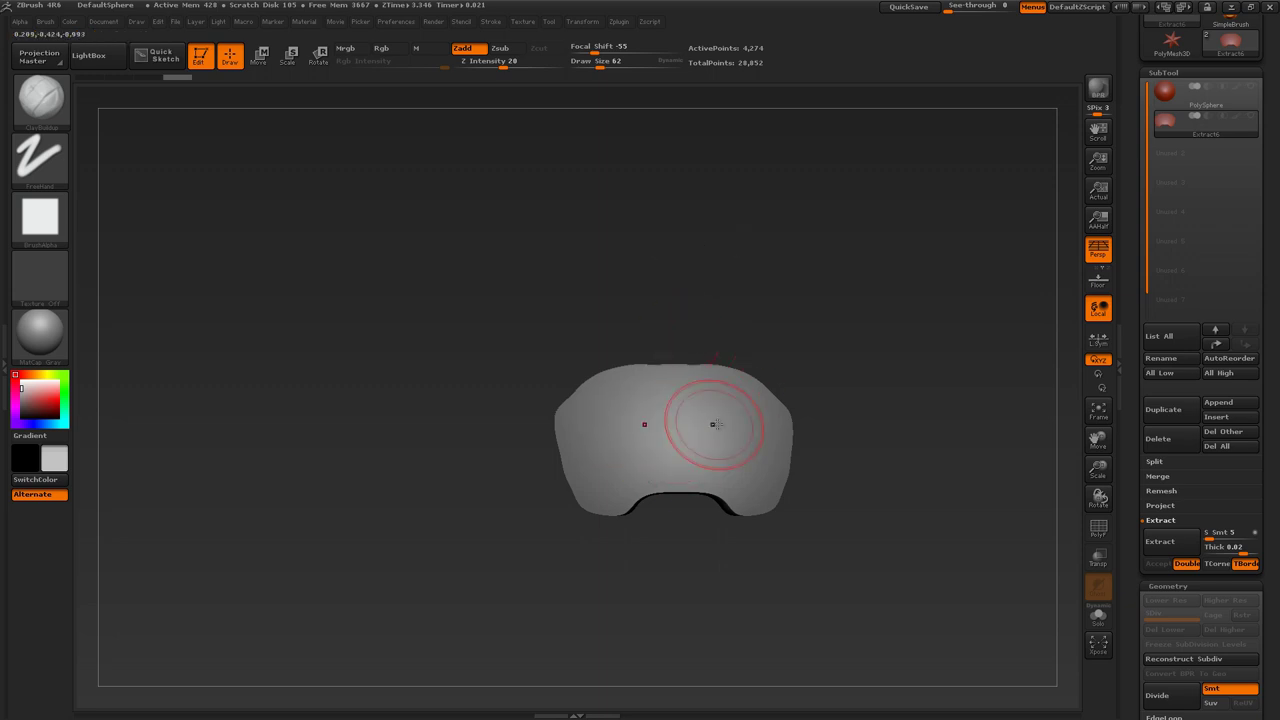
mouse_move(622, 413)
mouse_down()
mouse_move(600, 440)
mouse_move(615, 485)
mouse_move(655, 430)
mouse_up()
mouse_move(845, 318)
mouse_down()
mouse_move(937, 309)
mouse_move(889, 394)
mouse_move(920, 332)
mouse_move(888, 294)
mouse_up()
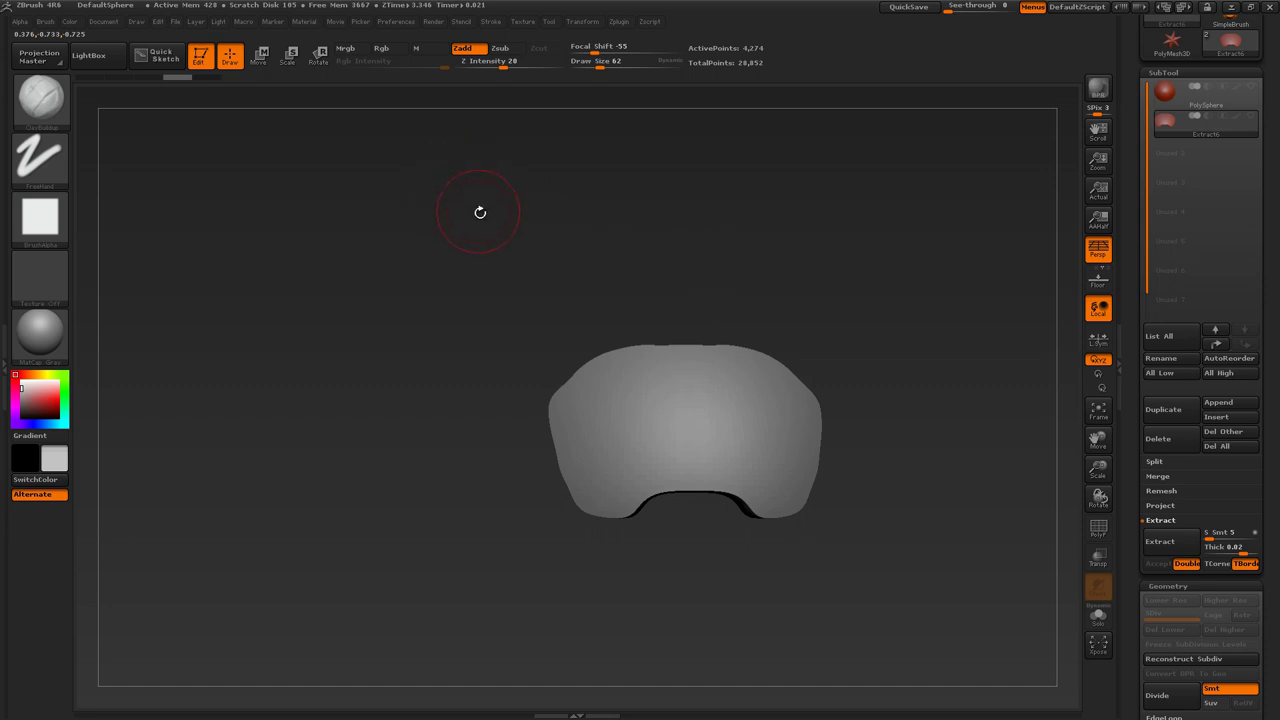
With SelectRect, isolate the plate's left half and separately its upper middle area, restoring the whole plate each time.
key(ctrl+shift)
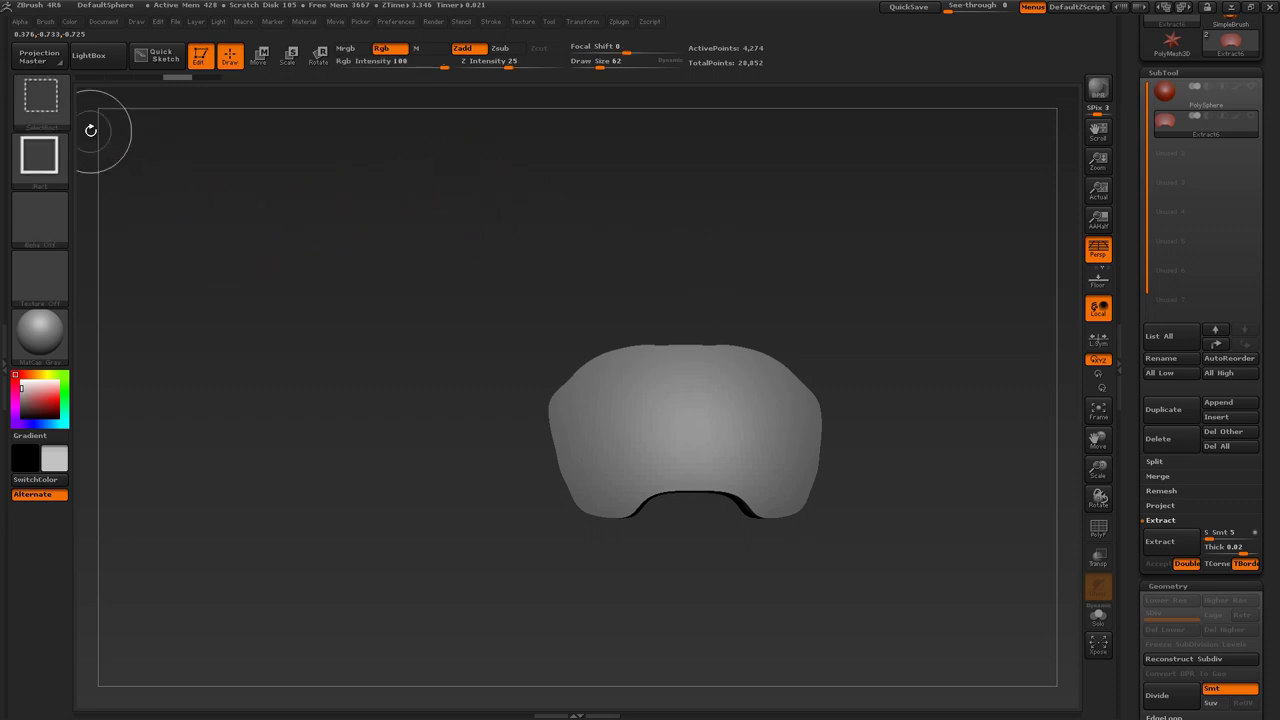
mouse_move(46, 118)
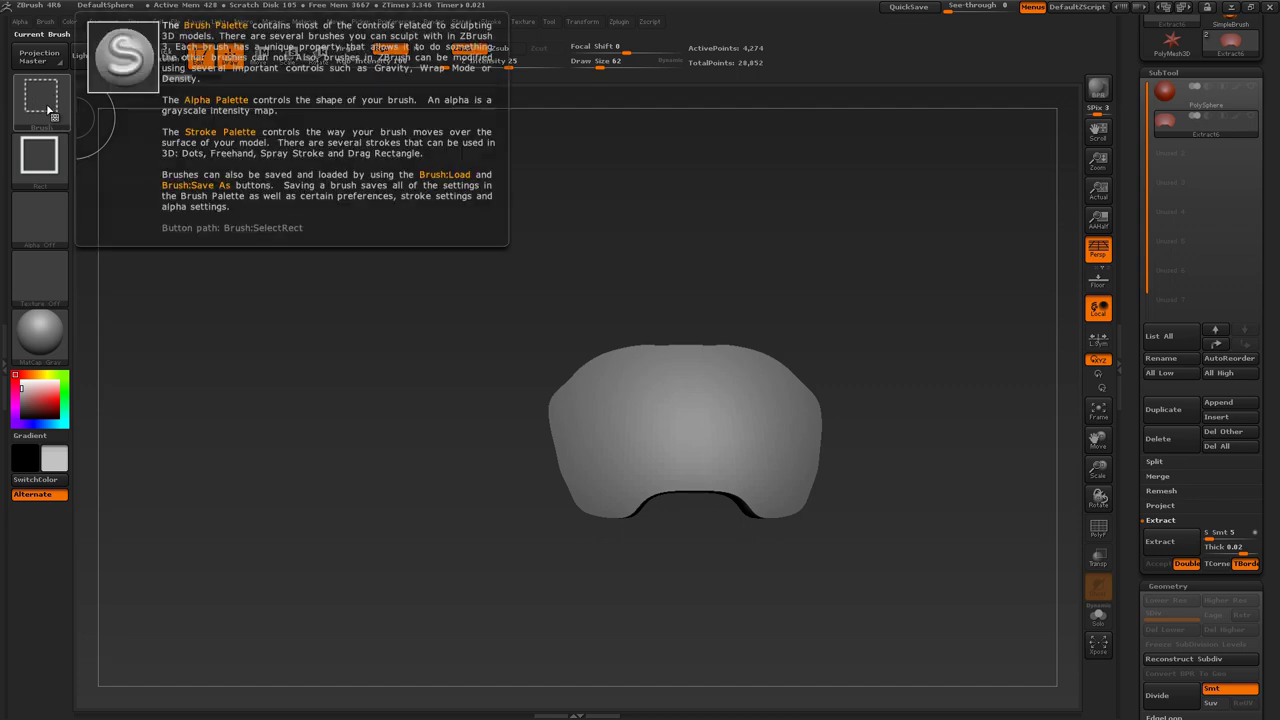
mouse_move(441, 258)
ctrl+shift+mouse_down()
mouse_move(690, 574)
mouse_move(673, 584)
ctrl+shift+mouse_up()
drag(918, 378, 934, 400)
ctrl+shift+click(930, 398)
ctrl+shift+drag(641, 322, 725, 412)
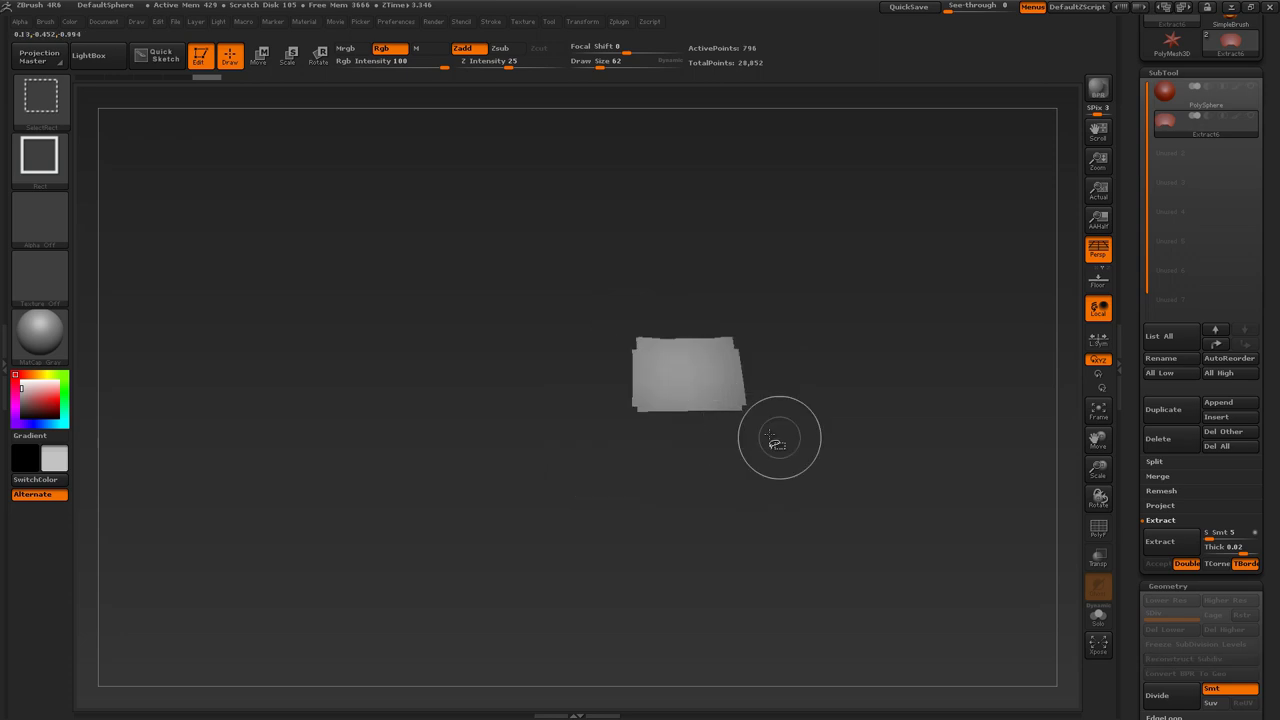
ctrl+shift+click(787, 430)
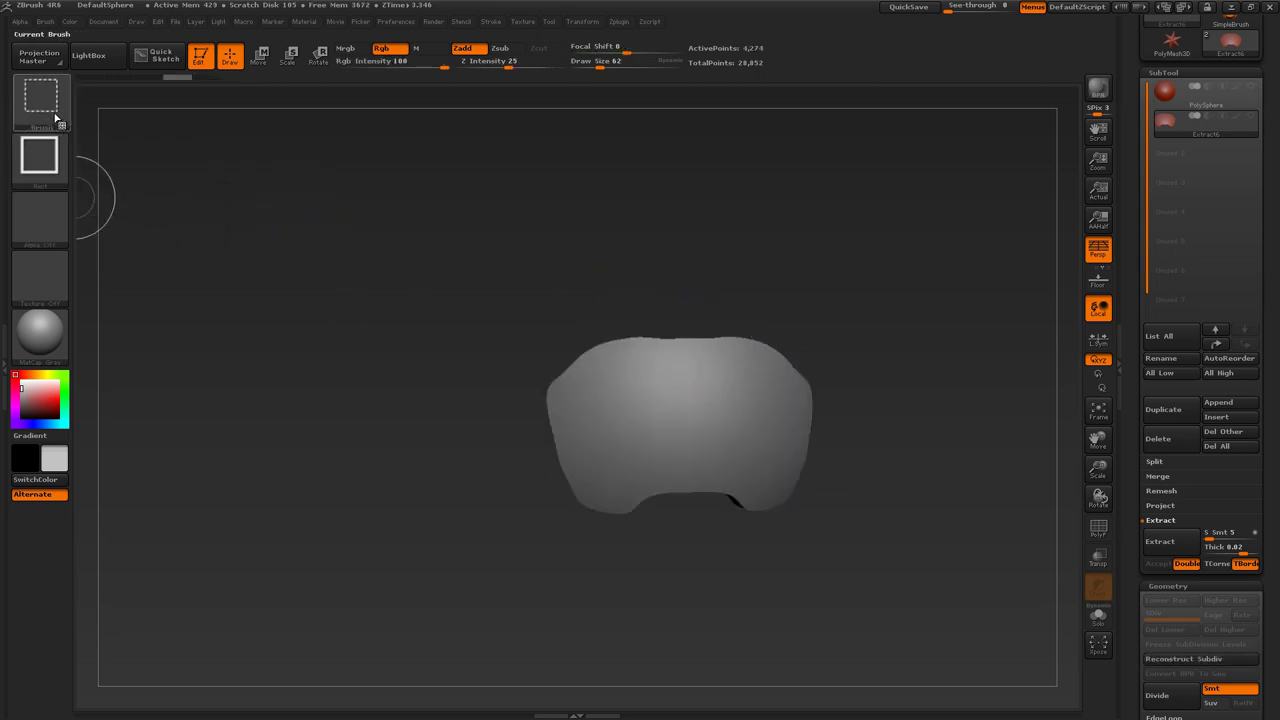
Trim the plate's left side and lower-left corner to straight edges with the TrimCurve brush.
click(40, 96)
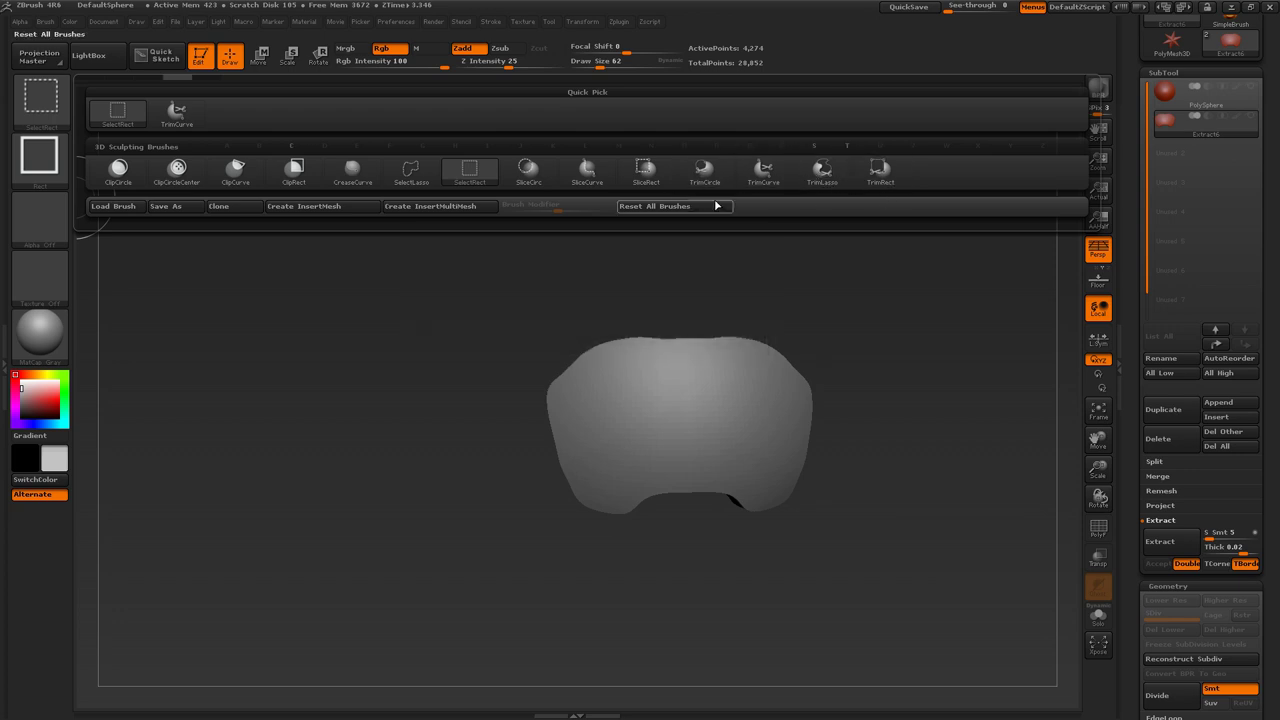
ctrl+shift+click(778, 177)
mouse_move(752, 262)
mouse_down()
mouse_move(737, 307)
mouse_move(727, 298)
mouse_up()
mouse_move(500, 424)
ctrl+shift+mouse_down()
mouse_move(623, 337)
mouse_move(666, 280)
mouse_move(562, 377)
mouse_move(668, 284)
mouse_move(585, 345)
mouse_move(646, 321)
mouse_move(655, 343)
mouse_move(527, 336)
mouse_move(641, 312)
mouse_move(723, 243)
mouse_move(771, 234)
mouse_move(768, 250)
ctrl+shift+mouse_up()
mouse_move(637, 475)
ctrl+shift+mouse_down()
mouse_move(536, 300)
mouse_move(703, 484)
mouse_move(701, 468)
mouse_move(560, 428)
mouse_move(572, 432)
ctrl+shift+mouse_up()
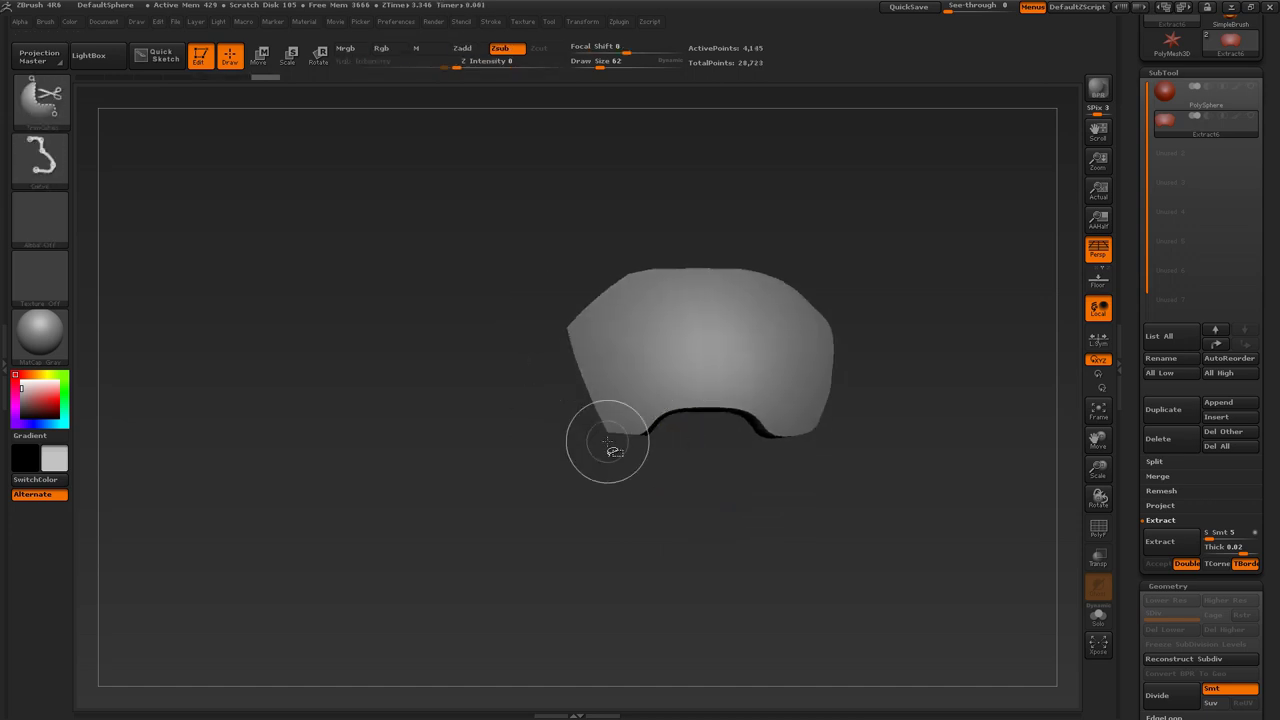
ctrl+shift+drag(670, 430, 560, 422)
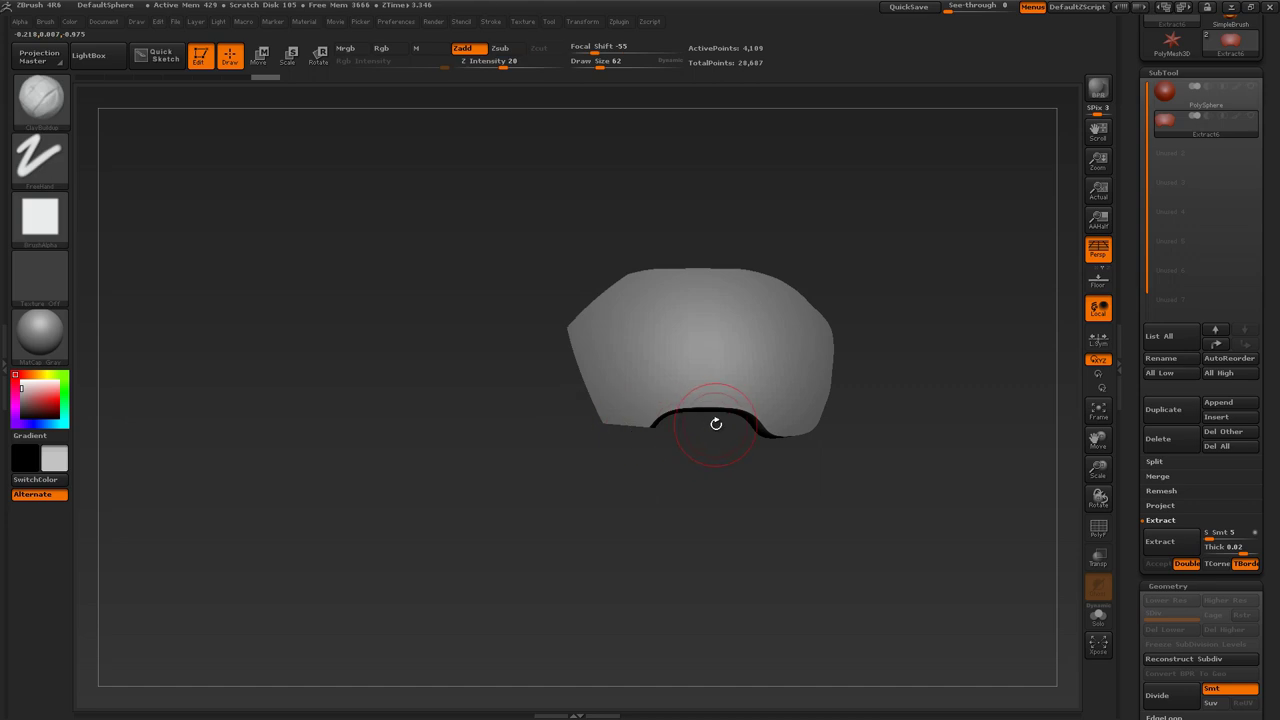
Apply Mirror And Weld to copy the trimmed side of the plate onto its opposite side.
mouse_move(640, 440)
mouse_down()
mouse_move(662, 443)
mouse_move(666, 396)
mouse_up()
drag(771, 464, 745, 409)
mouse_move(677, 466)
mouse_down()
mouse_move(705, 469)
mouse_move(885, 357)
mouse_up()
mouse_move(934, 336)
alt+mouse_down()
mouse_move(887, 369)
mouse_move(891, 353)
mouse_move(906, 375)
mouse_move(892, 351)
mouse_move(843, 385)
mouse_move(838, 410)
alt+mouse_up()
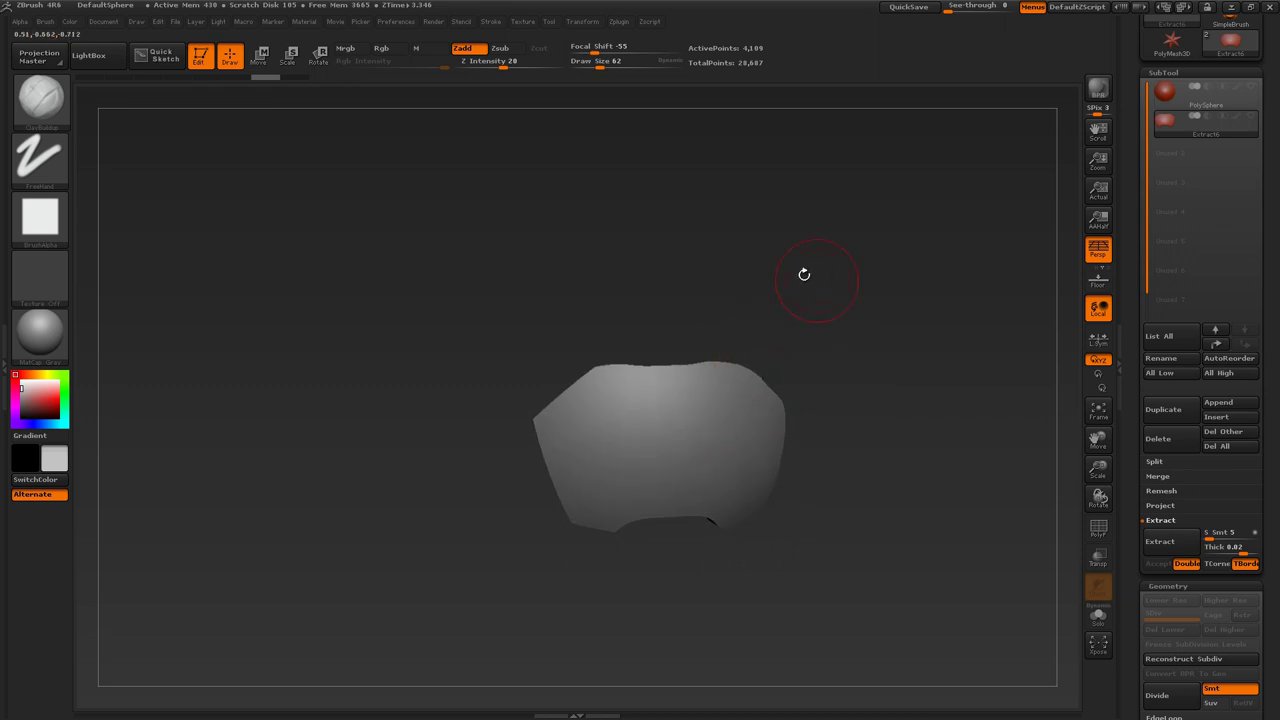
scroll(1125, 453, down, 5)
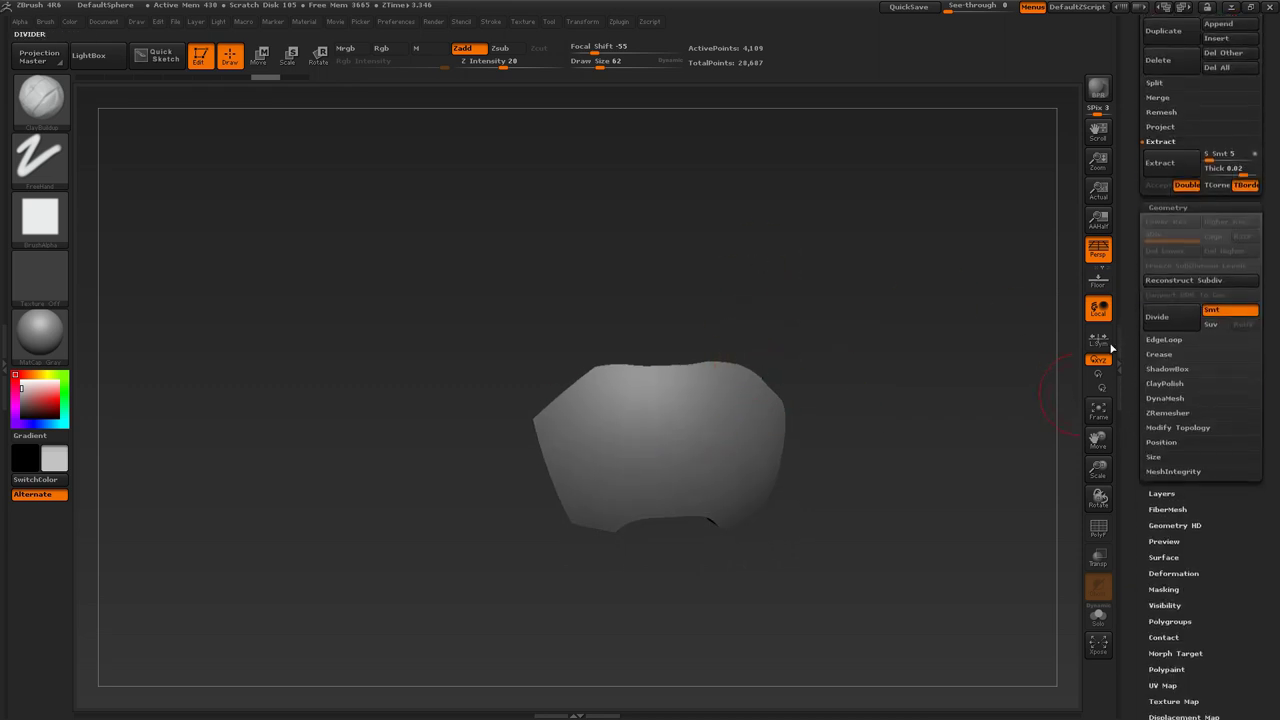
click(1170, 428)
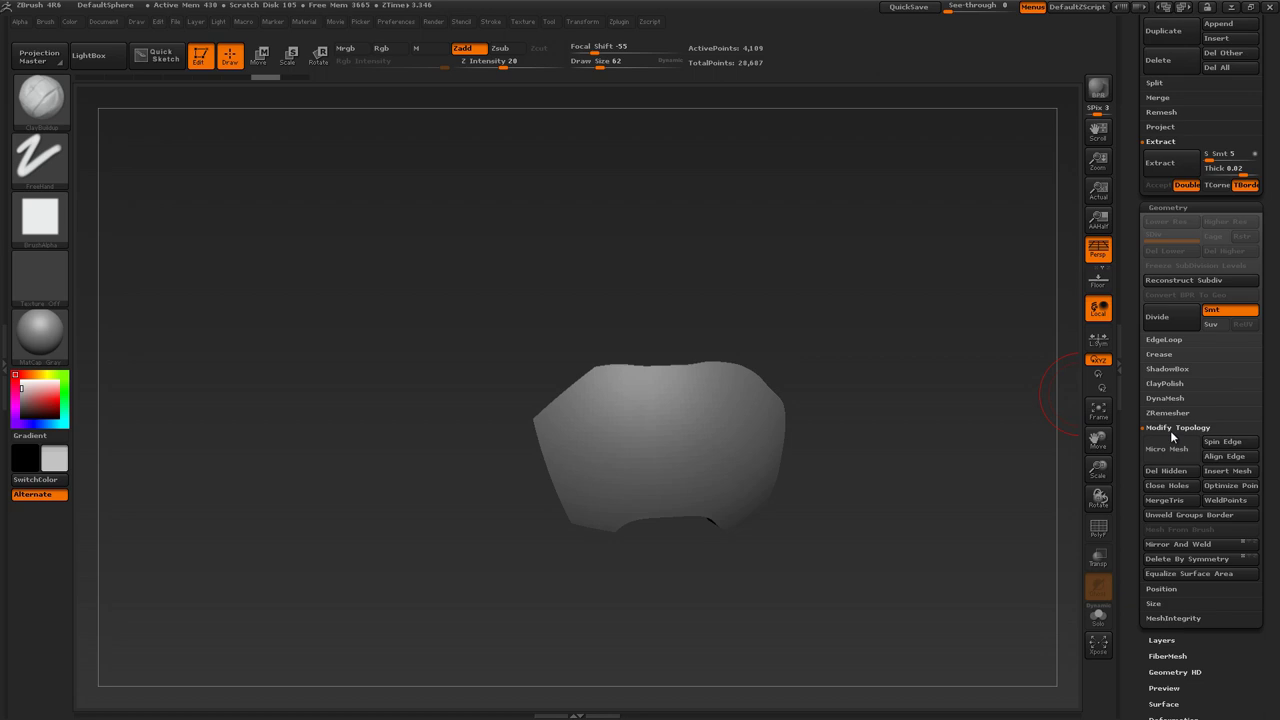
drag(971, 523, 941, 482)
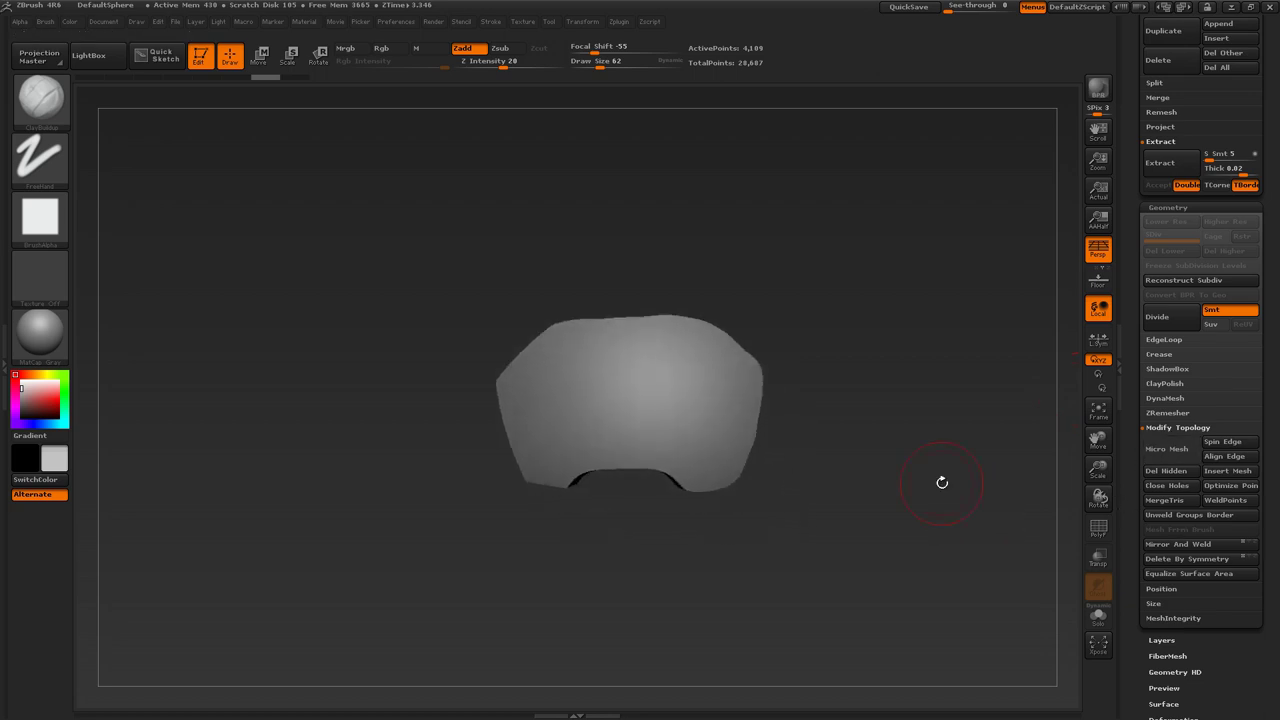
click(1175, 545)
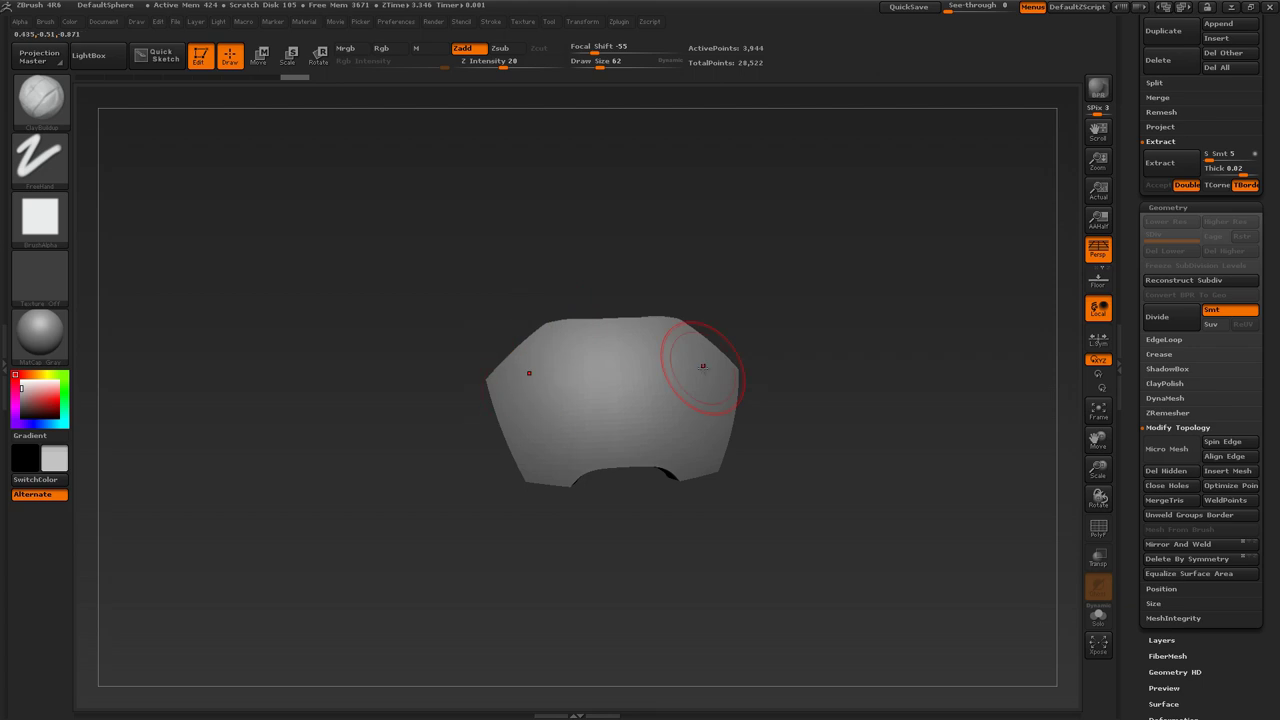
Trim the plate's upper edge straight with TrimCurve and display its polyframe.
drag(749, 411, 872, 340)
key(shift+f)
key(shift+f)
mouse_move(450, 345)
ctrl+shift+mouse_down()
mouse_move(694, 336)
mouse_move(843, 360)
mouse_move(882, 300)
ctrl+shift+mouse_up()
drag(891, 360, 891, 314)
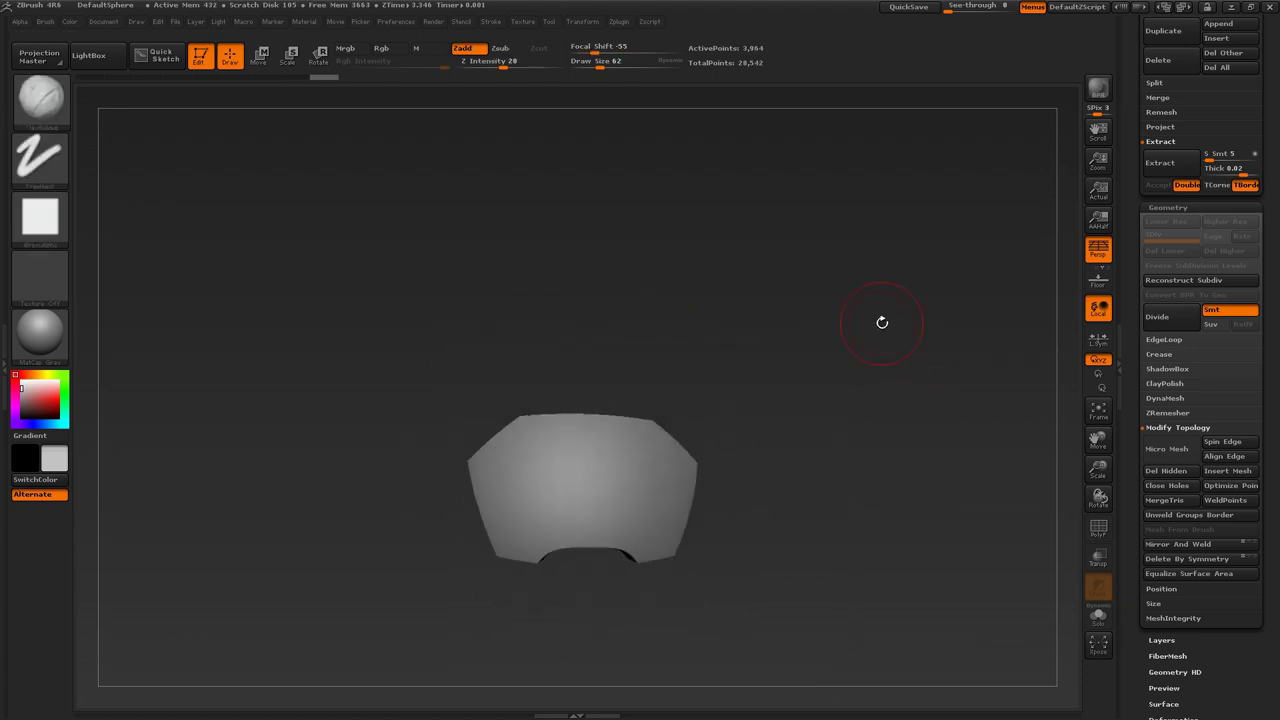
key(shift+f)
alt+drag(818, 417, 818, 336)
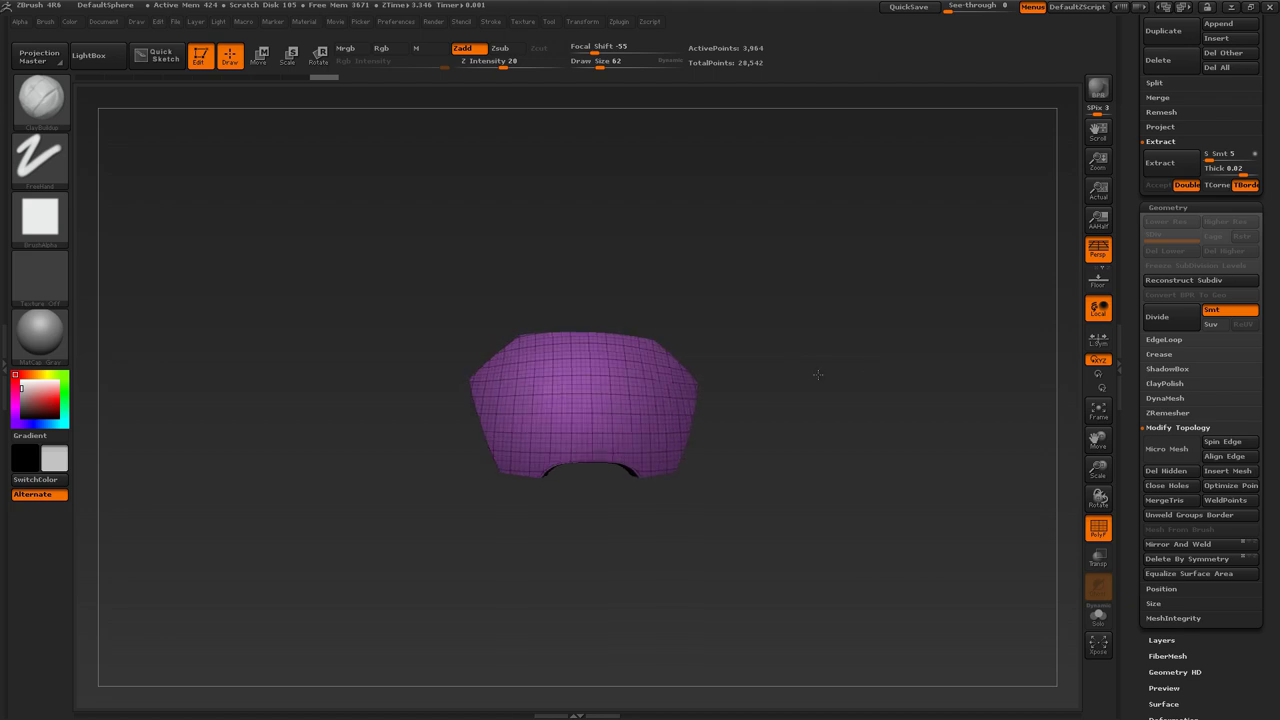
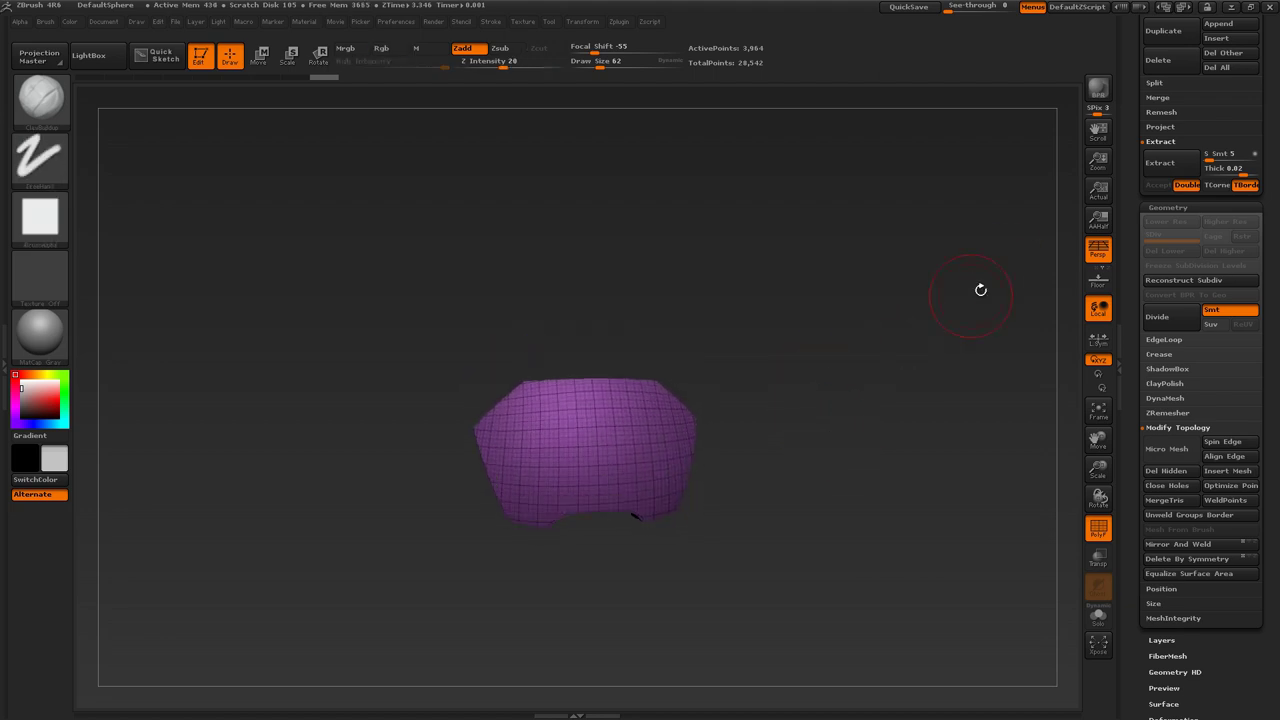
Delete the extracted plate subtool, hide the polyframe and fill the notch in the sphere's mask.
drag(1129, 201, 1113, 311)
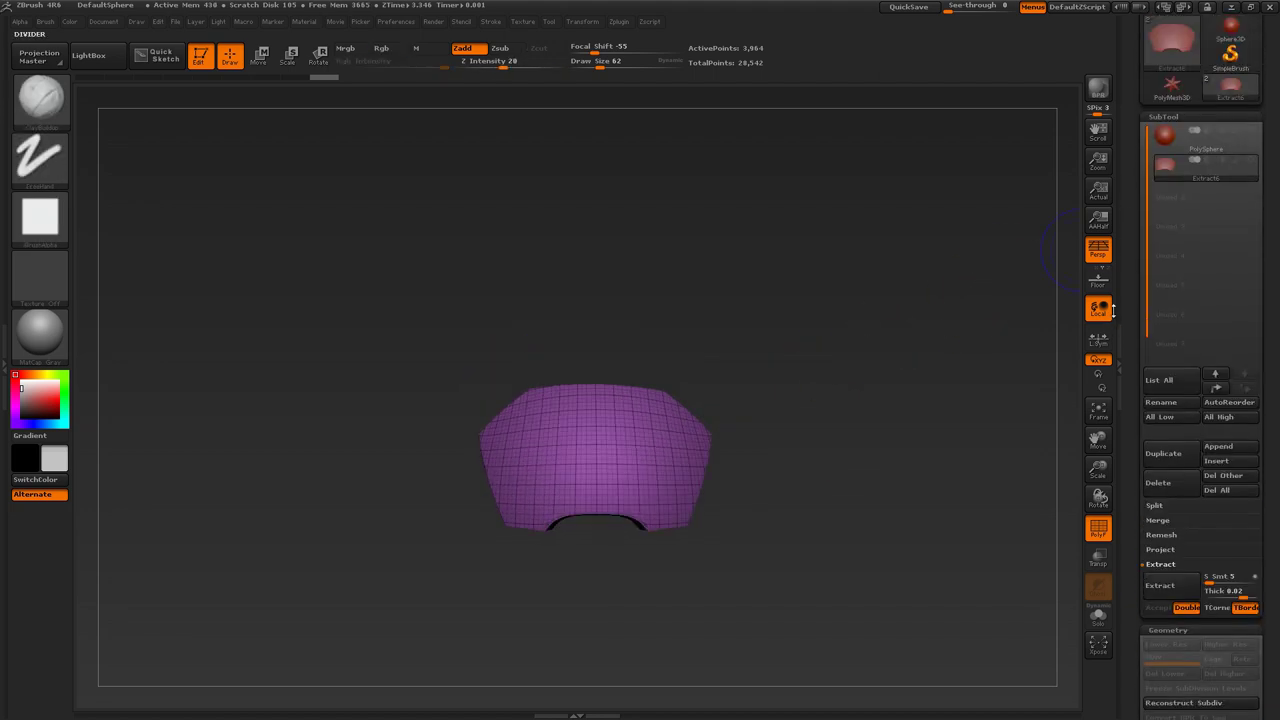
click(1172, 486)
click(1023, 511)
drag(1052, 193, 773, 367)
mouse_move(643, 382)
ctrl+mouse_down()
mouse_move(672, 410)
mouse_move(656, 388)
mouse_move(570, 470)
mouse_move(552, 383)
mouse_move(660, 332)
mouse_move(636, 320)
ctrl+mouse_up()
key(shift+f)
Extract the masked area with a thickness of 0.5, accept it as a new subtool and make it active.
click(1226, 592)
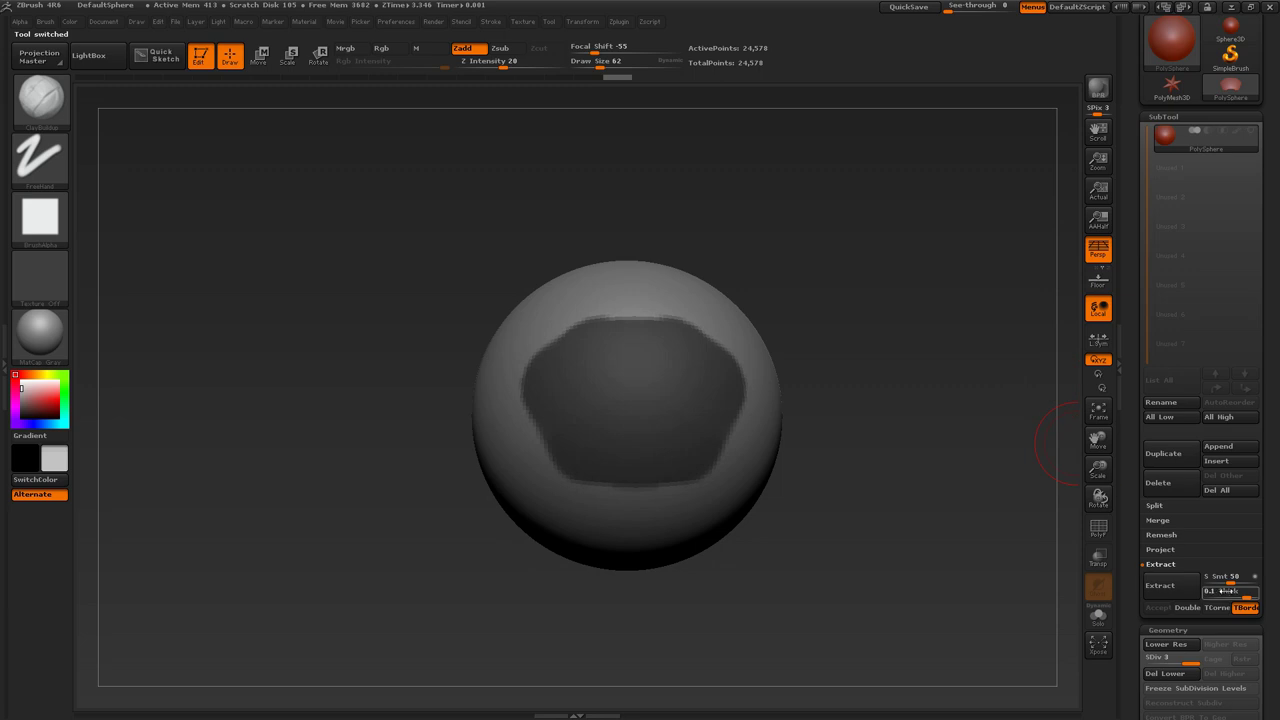
text(0)
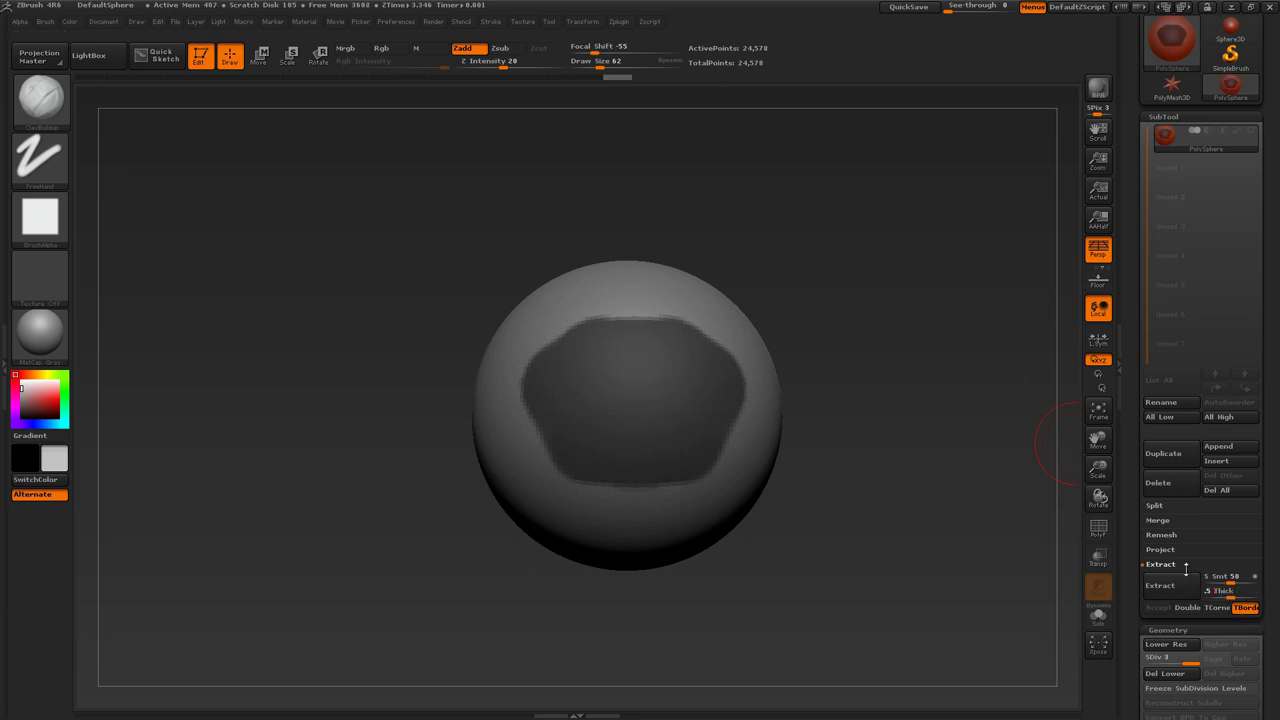
drag(883, 502, 960, 517)
click(1183, 597)
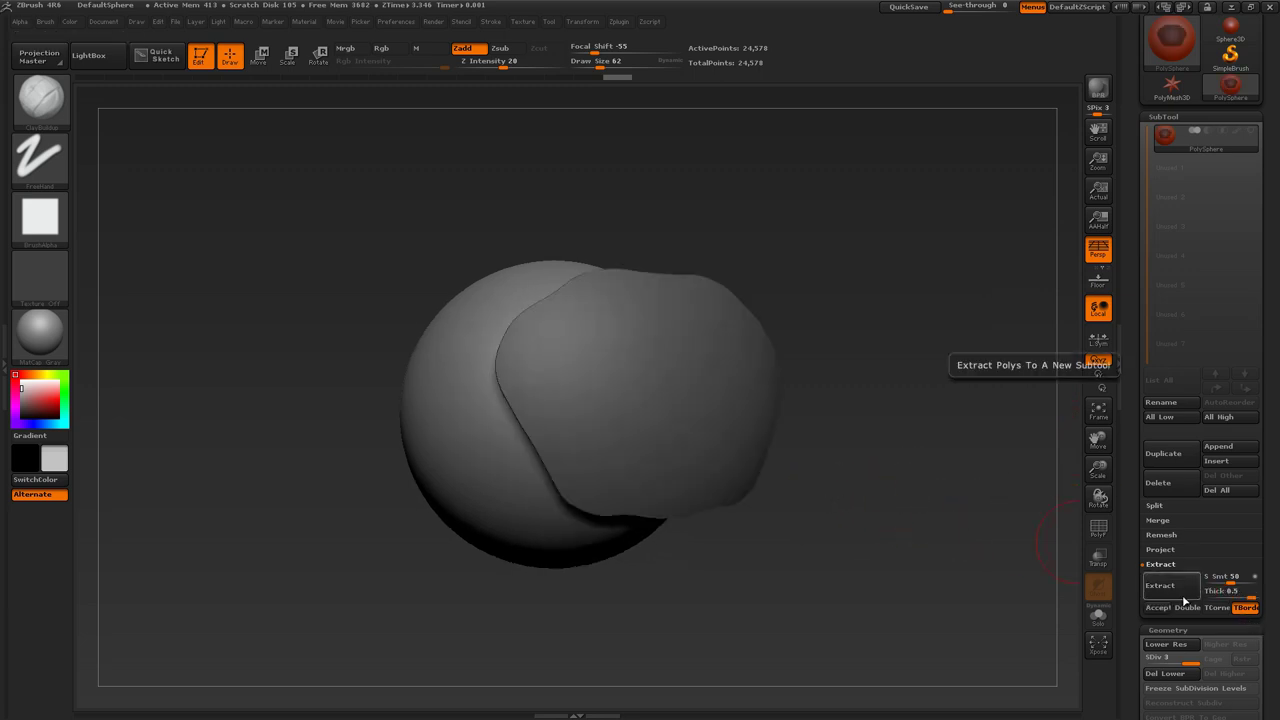
click(1158, 607)
click(1168, 172)
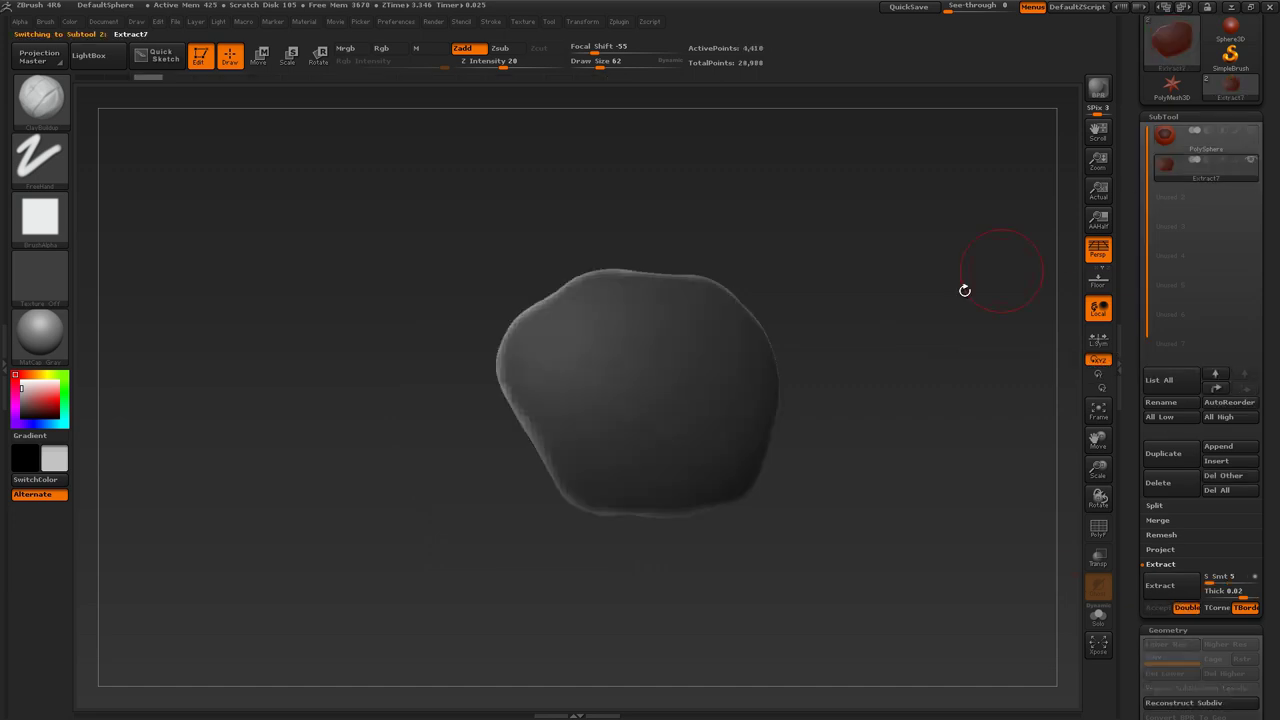
click(1250, 131)
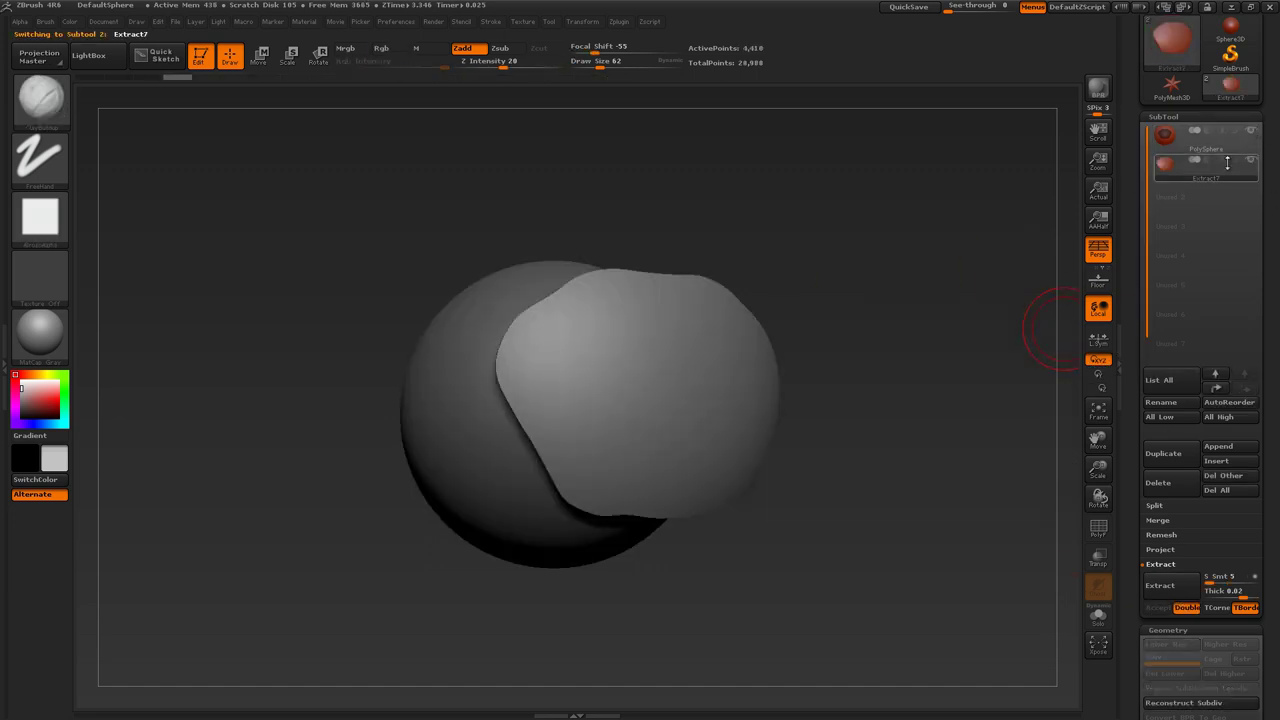
Convert the thick extracted plate to a DynaMesh with a resolution of 64 and check its polyframe.
drag(1129, 426, 1121, 309)
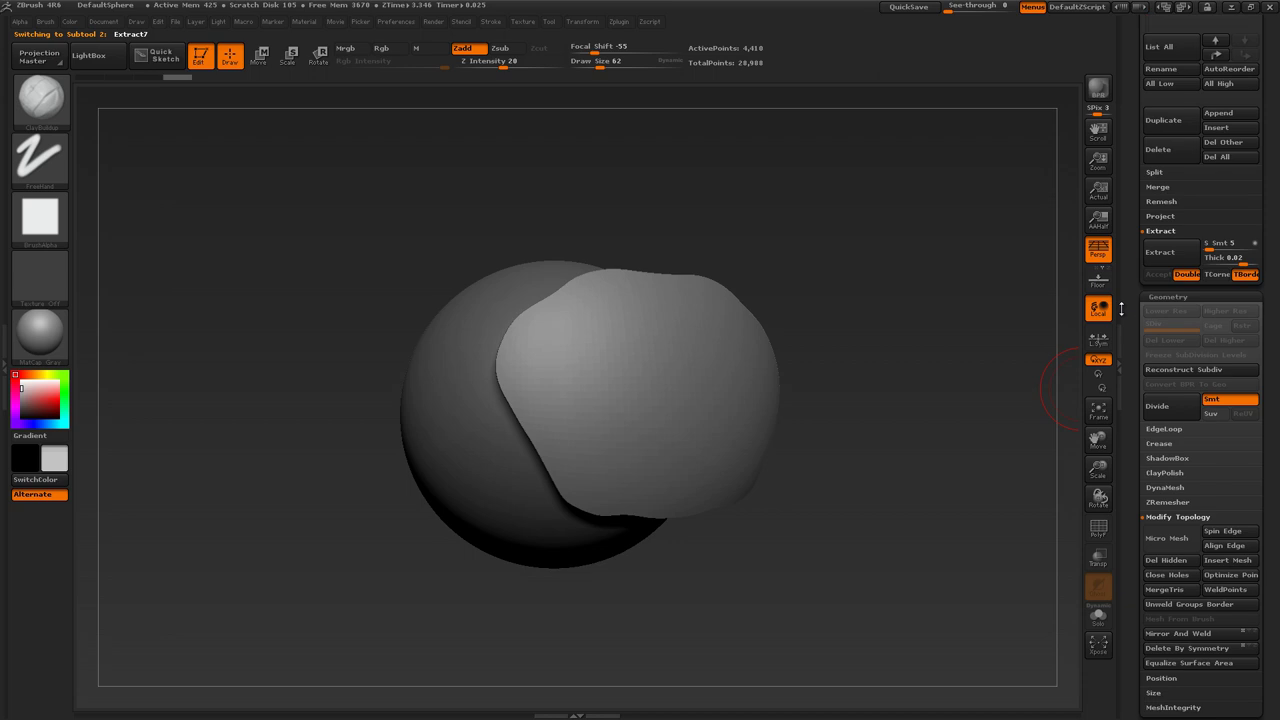
click(1178, 516)
click(1168, 487)
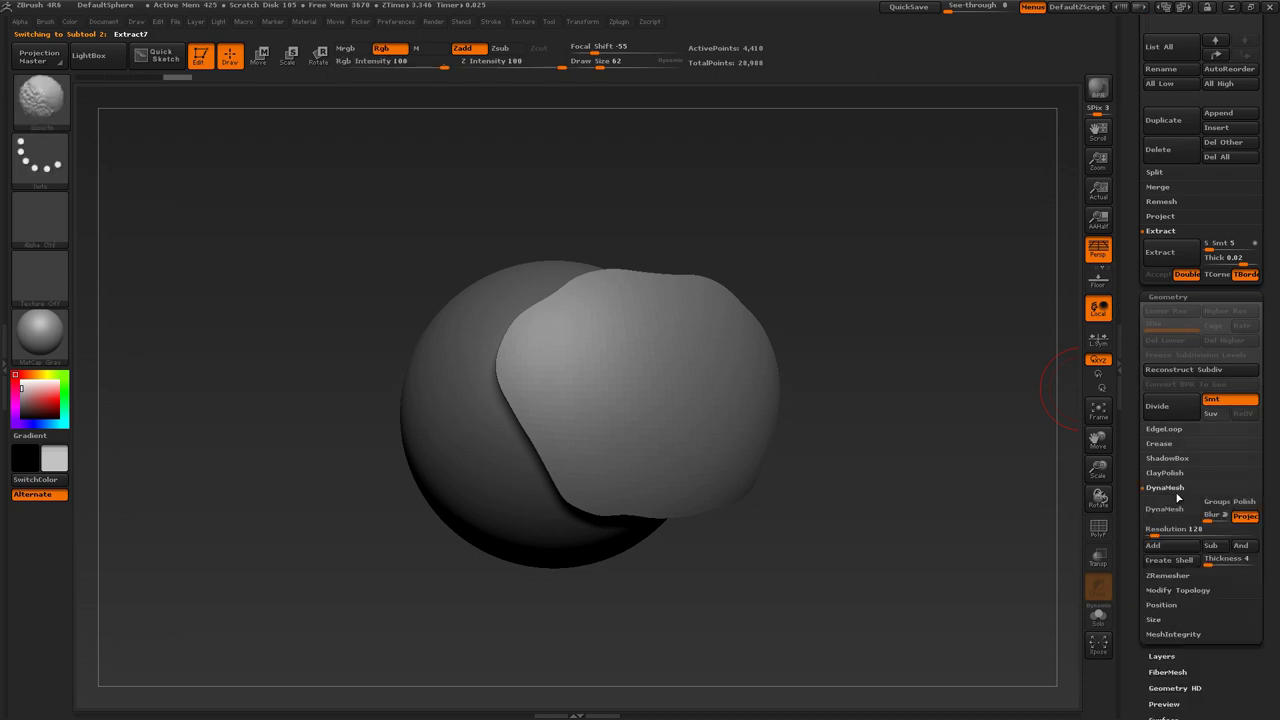
text(64)
key(Return)
click(1177, 516)
drag(931, 518, 862, 445)
drag(862, 445, 912, 470)
key(shift+f)
key(shift+f)
Stretch the plate's lower part down into a pointed tip with the Move Topological brush at draw size 122.
drag(850, 370, 738, 384)
key(b)
key(m)
key(t)
key(s)
mouse_move(616, 368)
mouse_down()
mouse_move(637, 369)
mouse_move(661, 403)
mouse_up()
key(ctrl+z)
key(ctrl+shift+z)
key(ctrl+shift+z)
key(ctrl+shift+z)
key(ctrl+shift+z)
key(ctrl+shift+z)
key(ctrl+shift+z)
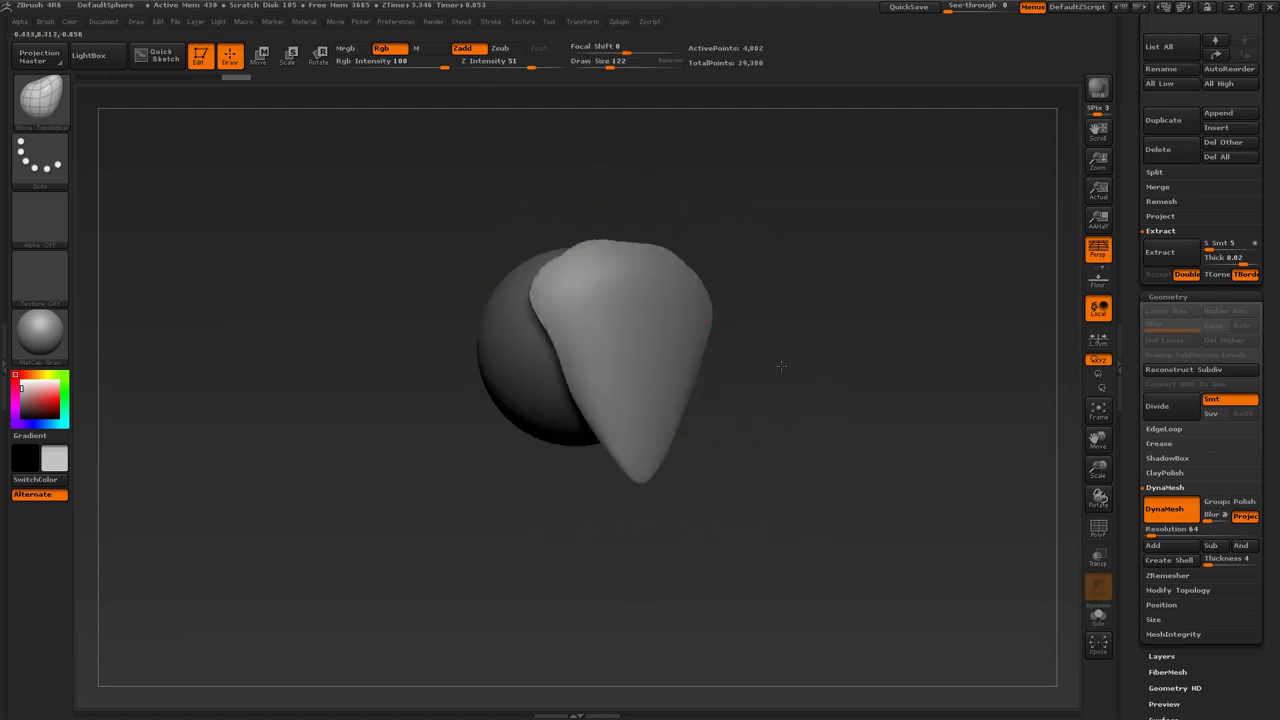
key(ctrl+z)
Carve symmetrical eye-socket grooves above the pointed tip of the plate with the Dam_Standard brush.
key(b)
key(d)
key(s)
key(ctrl+z)
key(ctrl+z)
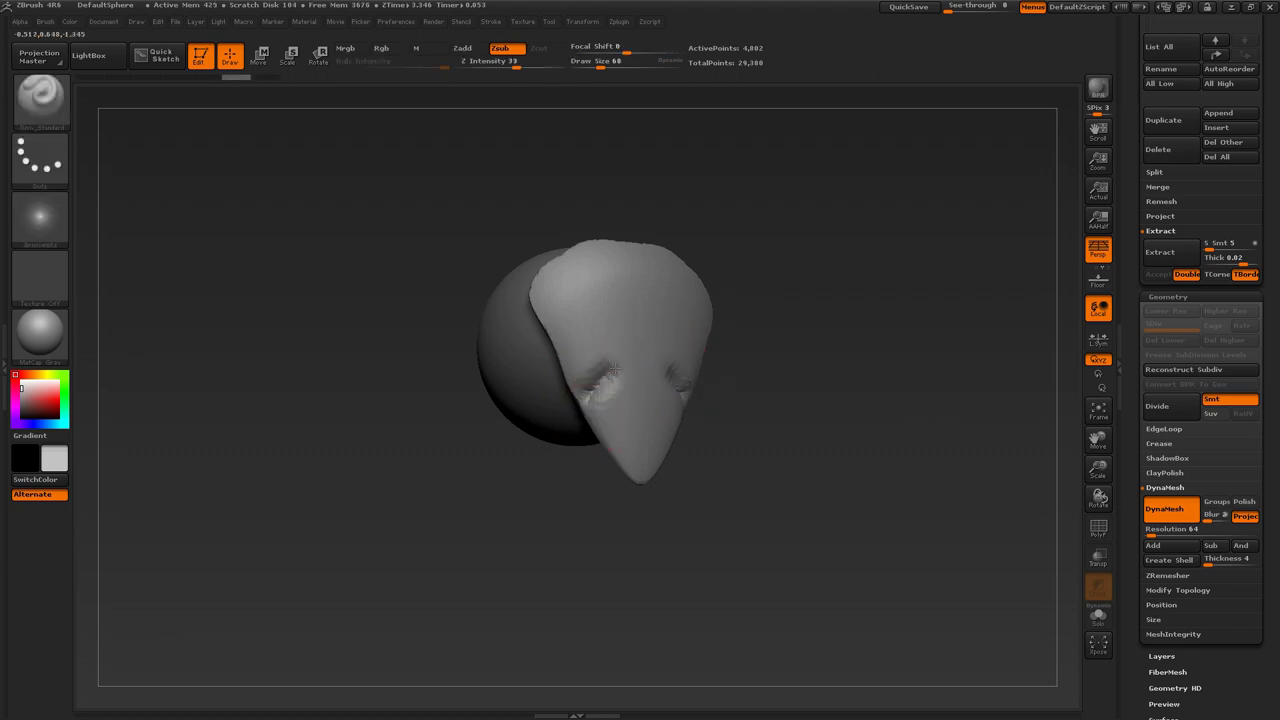
drag(666, 365, 645, 362)
mouse_move(787, 311)
alt+mouse_down()
mouse_move(800, 376)
mouse_move(785, 398)
alt+mouse_up()
Build up the plate's brow and centre with ClayBuildup and flatten the surfaces with hPolish.
key(b)
key(c)
key(b)
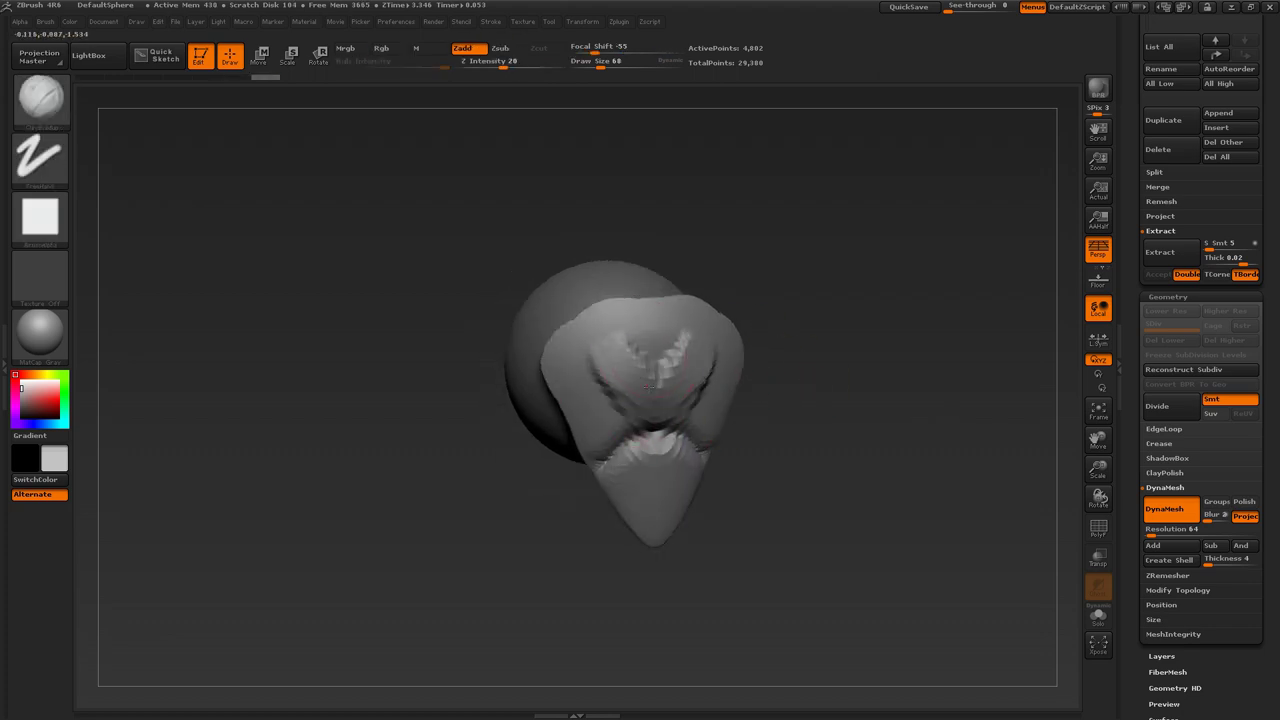
key(ctrl+shift+z)
key(ctrl+shift+z)
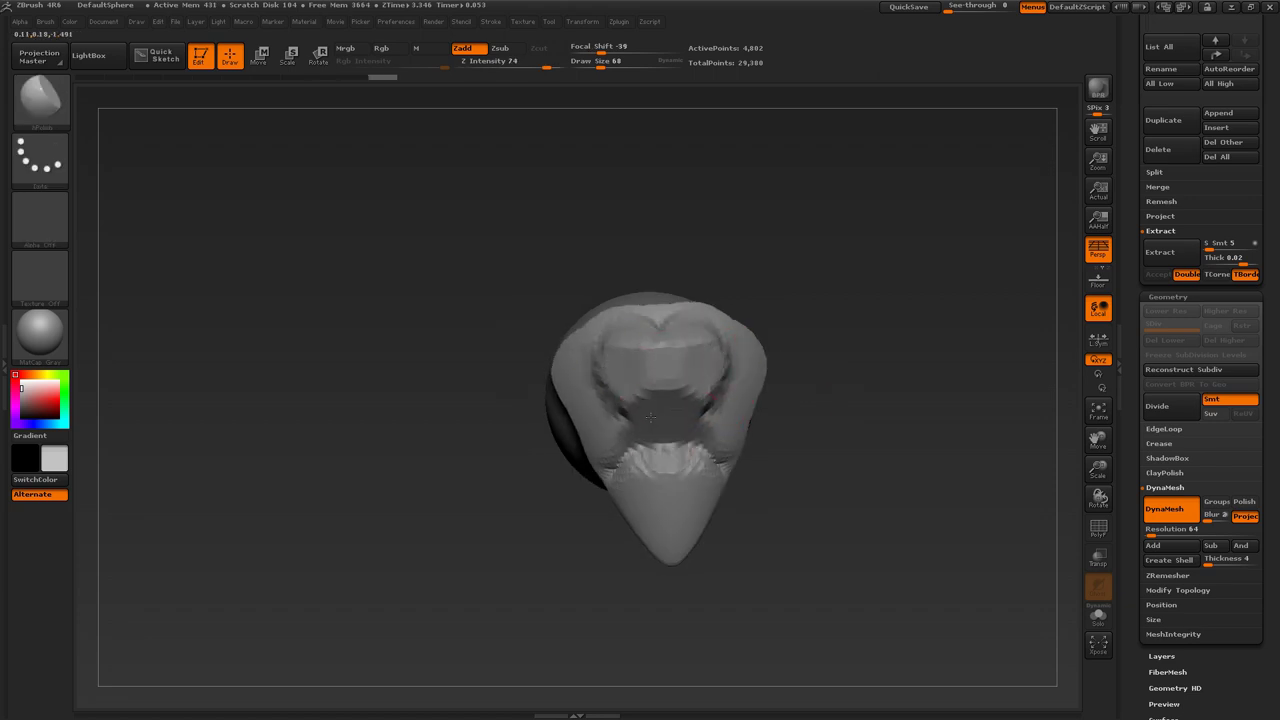
key(ctrl+shift+z)
key(ctrl+shift+z)
key(ctrl+shift+z)
Pull the plate's side edge back around the sphere with Move Topological at draw size 145 and update the DynaMesh.
mouse_move(589, 377)
mouse_down()
mouse_move(602, 377)
mouse_move(545, 410)
mouse_up()
drag(780, 345, 880, 365)
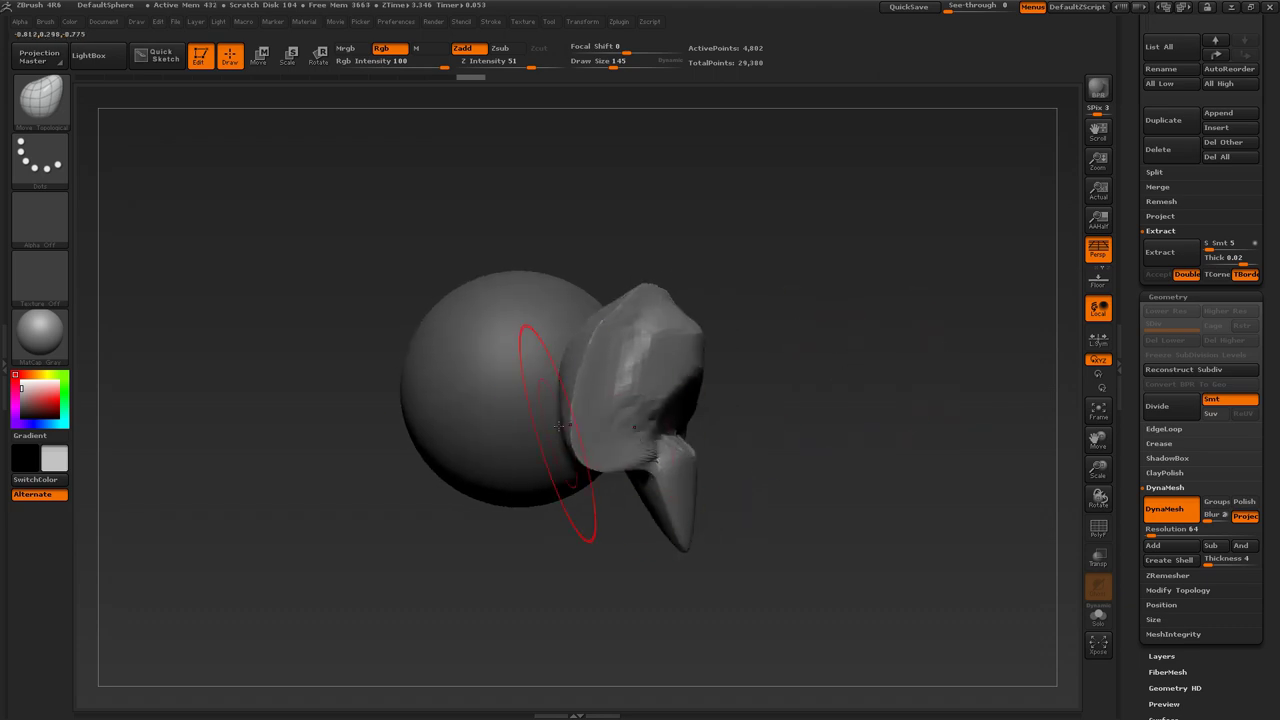
key(ctrl+shift+z)
key(ctrl+shift+z)
key(ctrl+shift+z)
key(ctrl+shift+z)
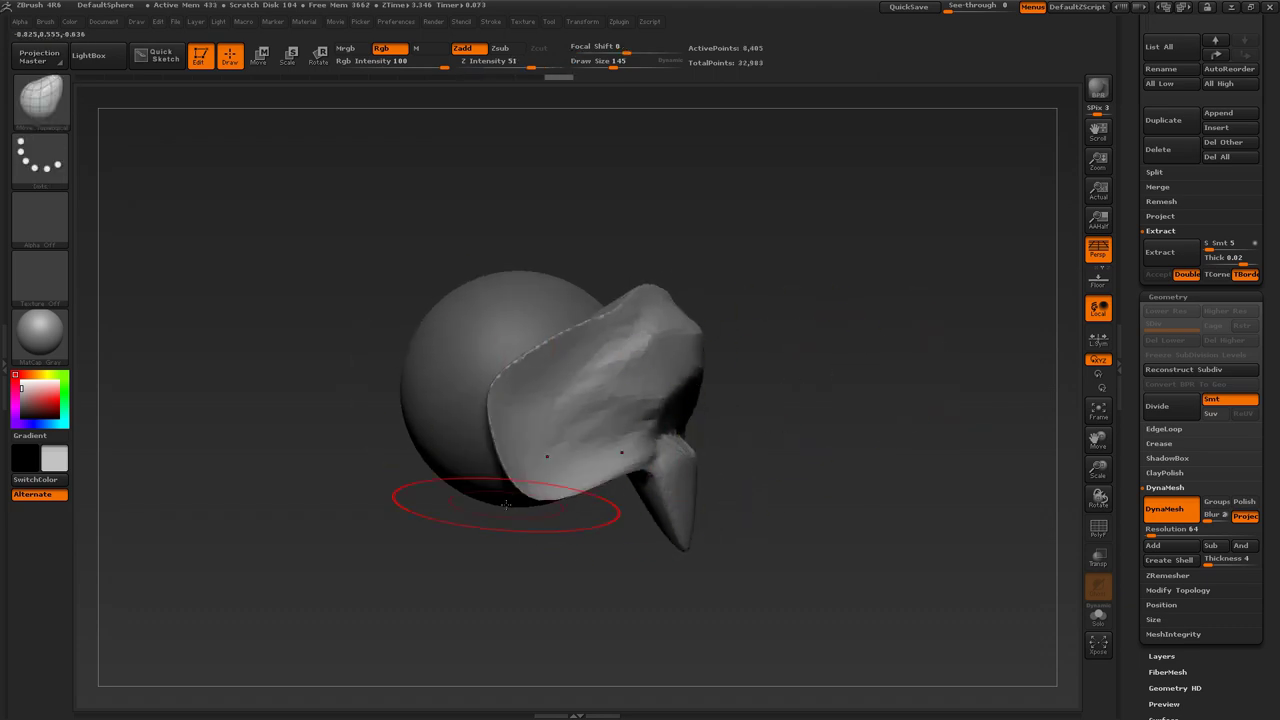
key(ctrl+shift+z)
key(ctrl+shift+z)
key(ctrl+shift+z)
key(ctrl+shift+z)
Reshape the sculpted mask further from several angles with the Move Topological brush.
drag(768, 416, 791, 366)
key(b)
key(m)
key(t)
key(s)
drag(633, 423, 650, 423)
drag(650, 423, 645, 364)
drag(740, 366, 826, 368)
key(ctrl+shift+z)
key(ctrl+shift+z)
key(ctrl+shift+z)
key(ctrl+shift+z)
alt+drag(852, 424, 828, 388)
drag(828, 388, 932, 402)
drag(611, 380, 634, 389)
drag(736, 408, 602, 410)
mouse_move(836, 432)
alt+mouse_down()
mouse_move(814, 386)
mouse_move(849, 418)
alt+mouse_up()
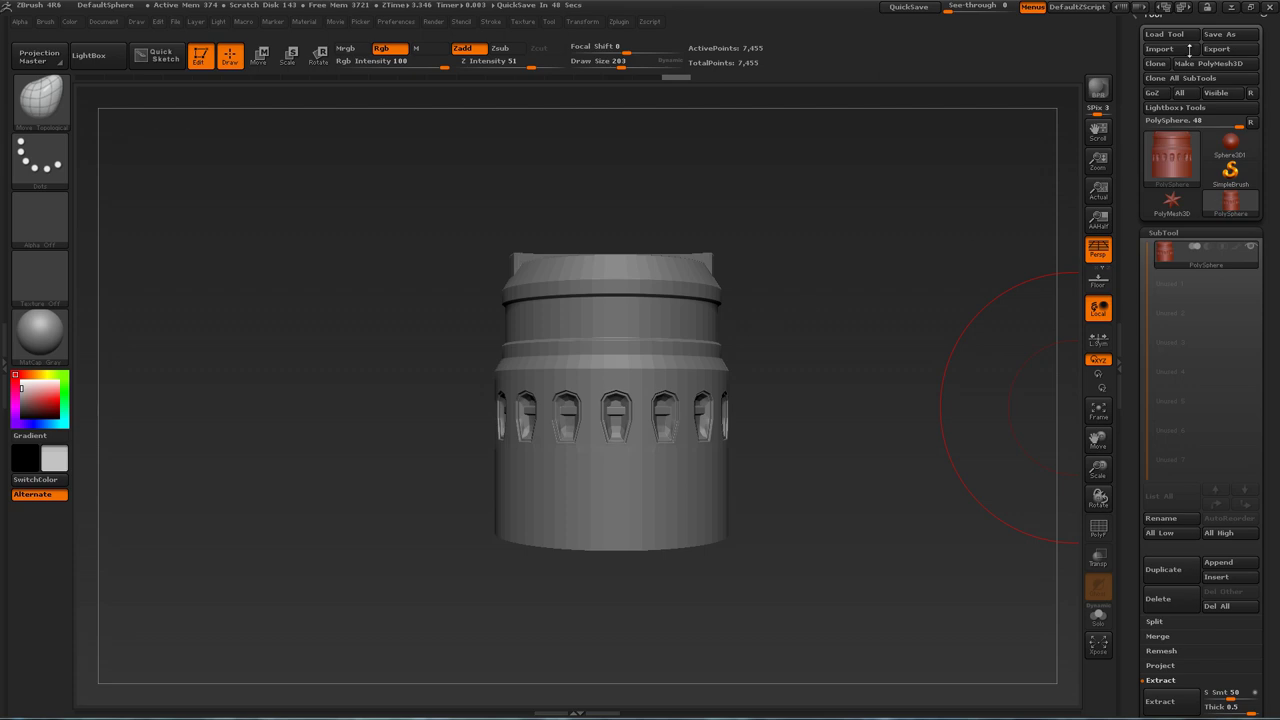
Create a new InsertMesh brush from the cylindrical mechanical part.
mouse_move(868, 352)
mouse_down()
mouse_move(866, 371)
mouse_move(867, 354)
mouse_move(880, 373)
mouse_up()
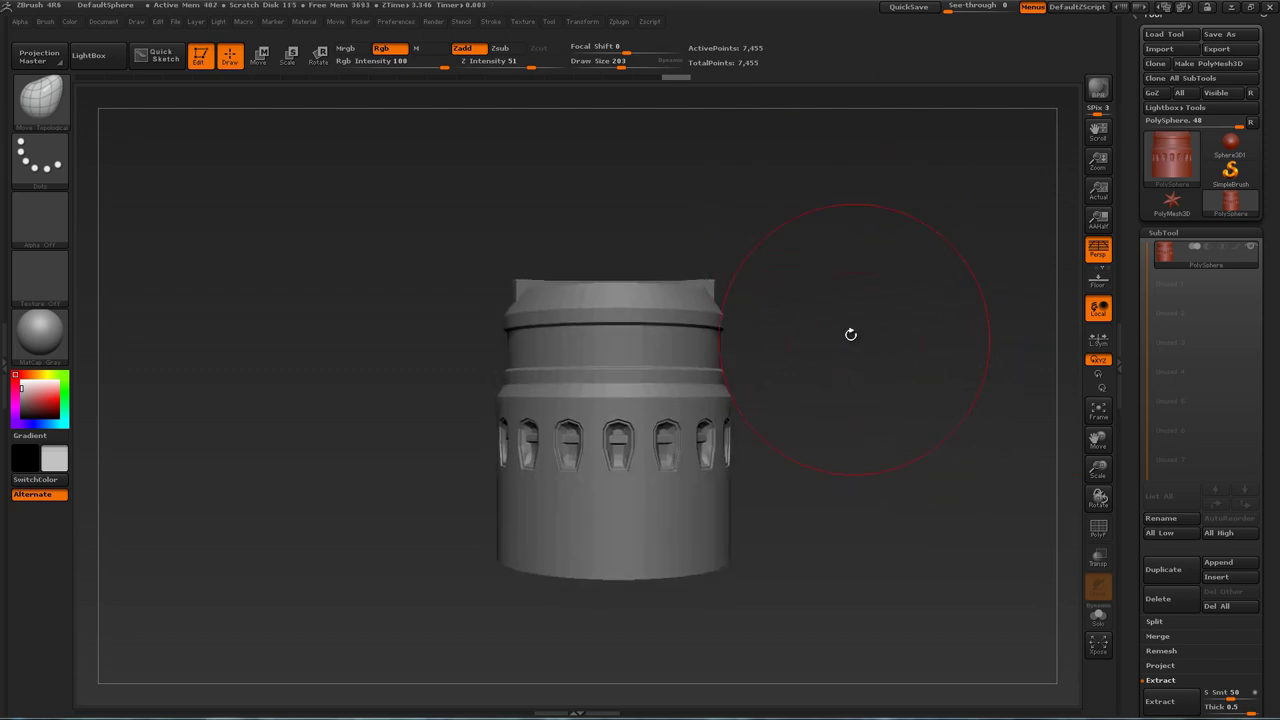
drag(830, 287, 861, 327)
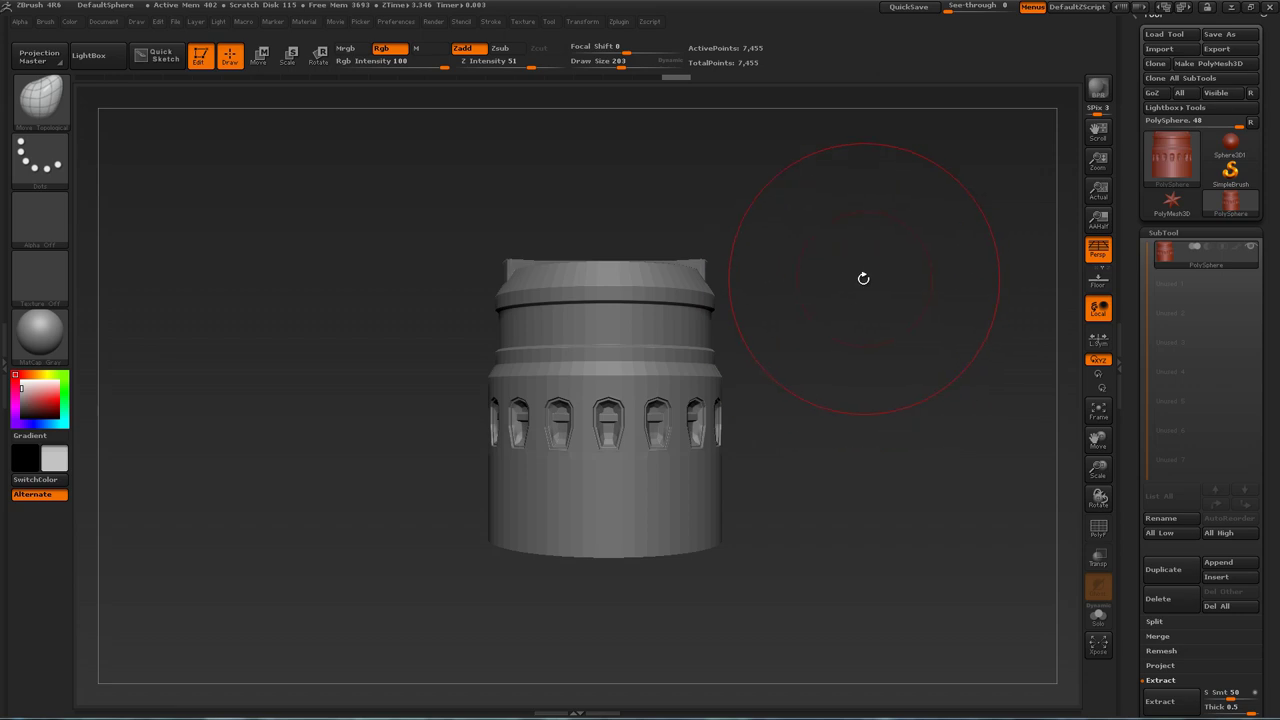
key(b)
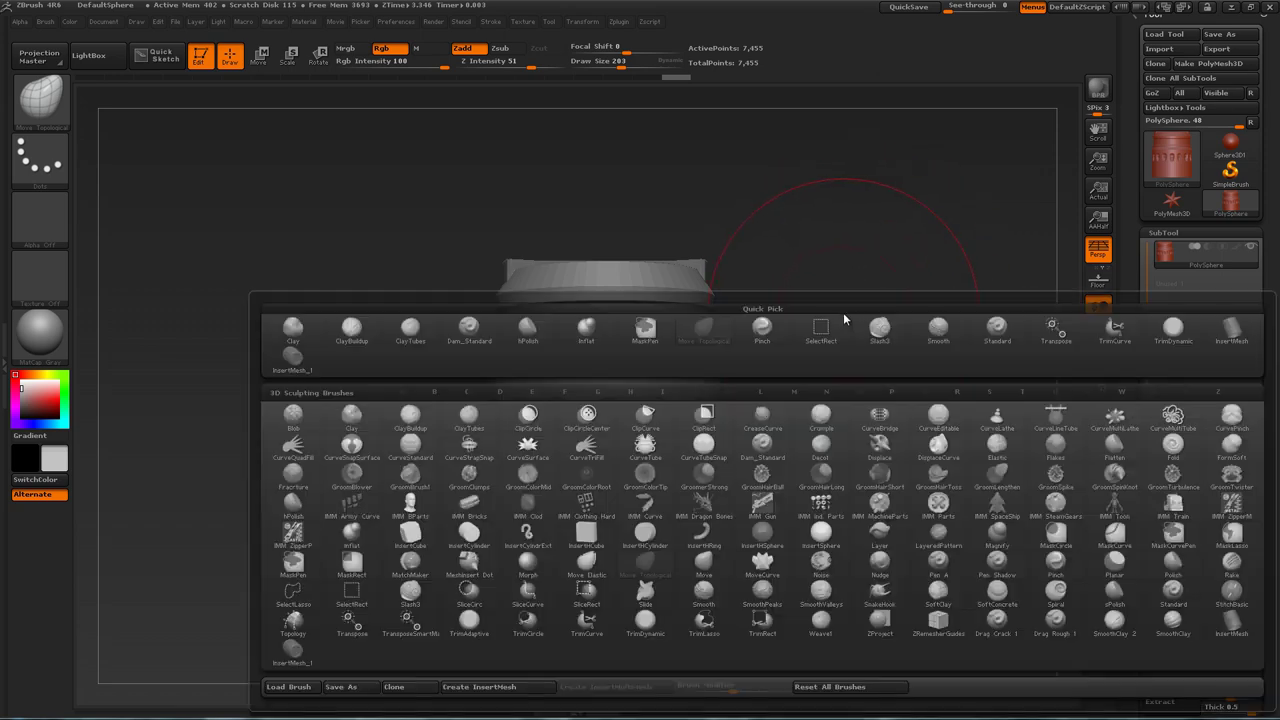
click(507, 689)
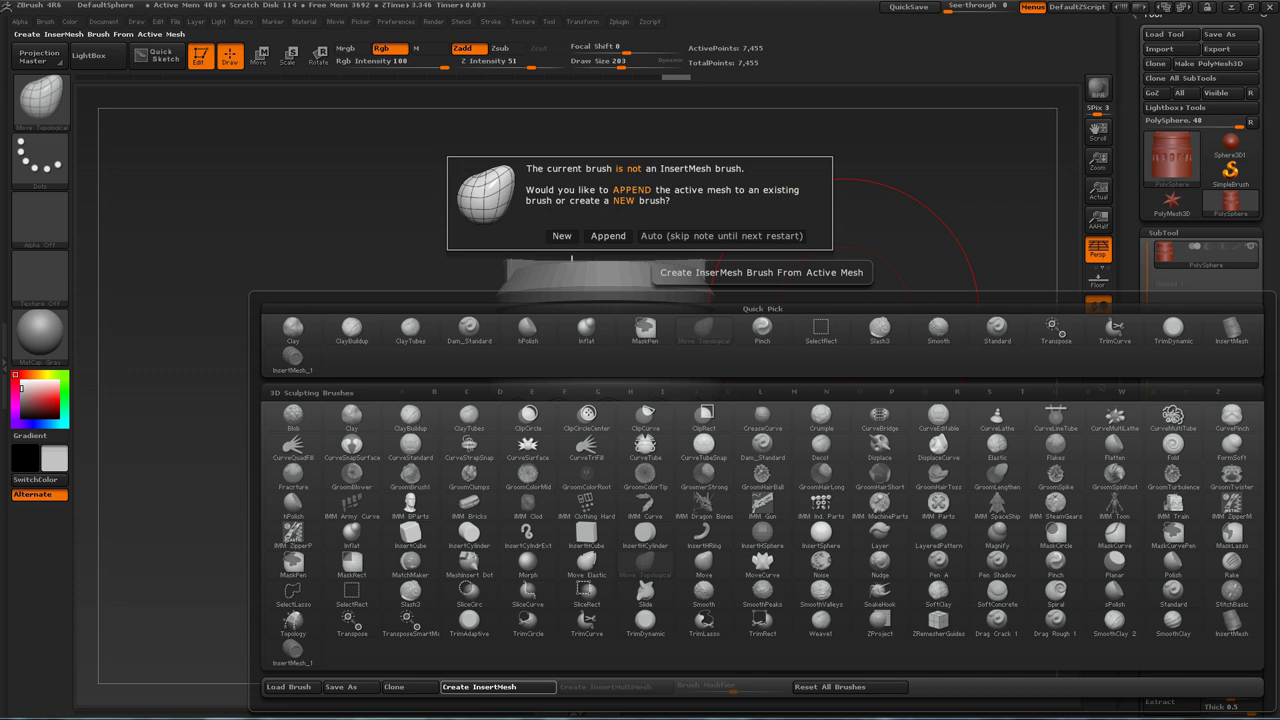
click(571, 237)
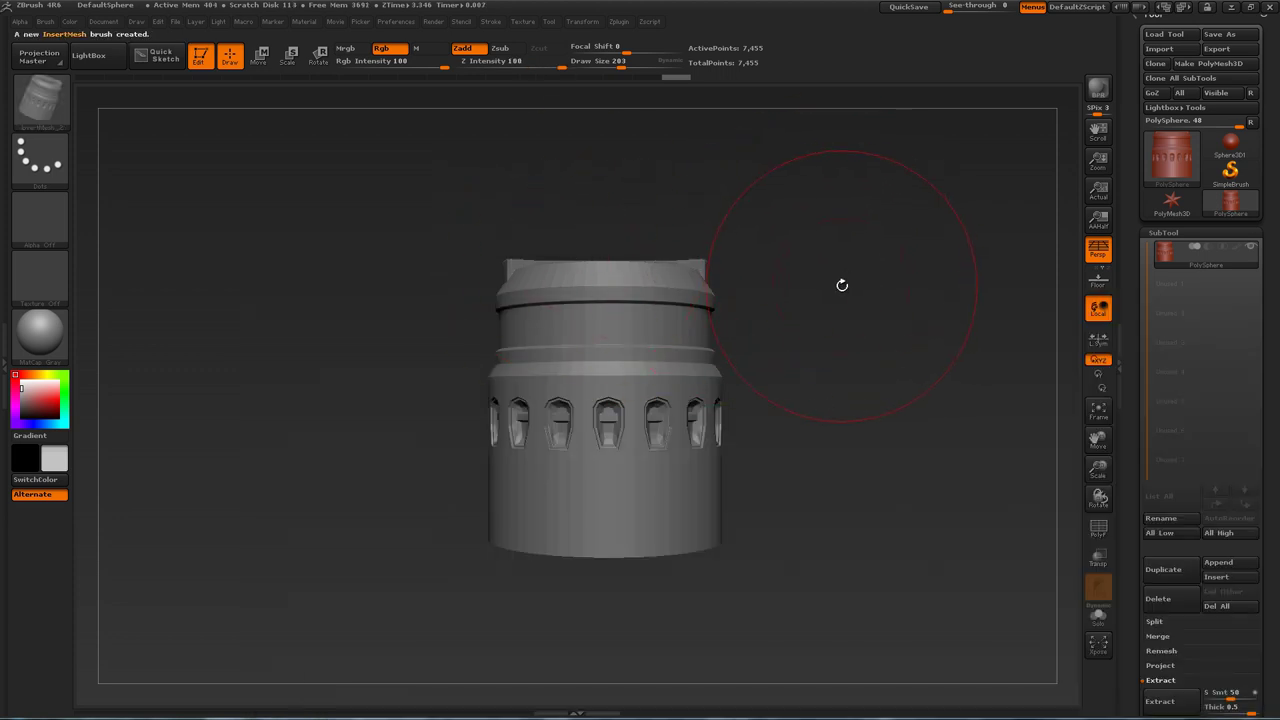
Locate the newly created InsertMesh brush in the brush library and select it.
key(b)
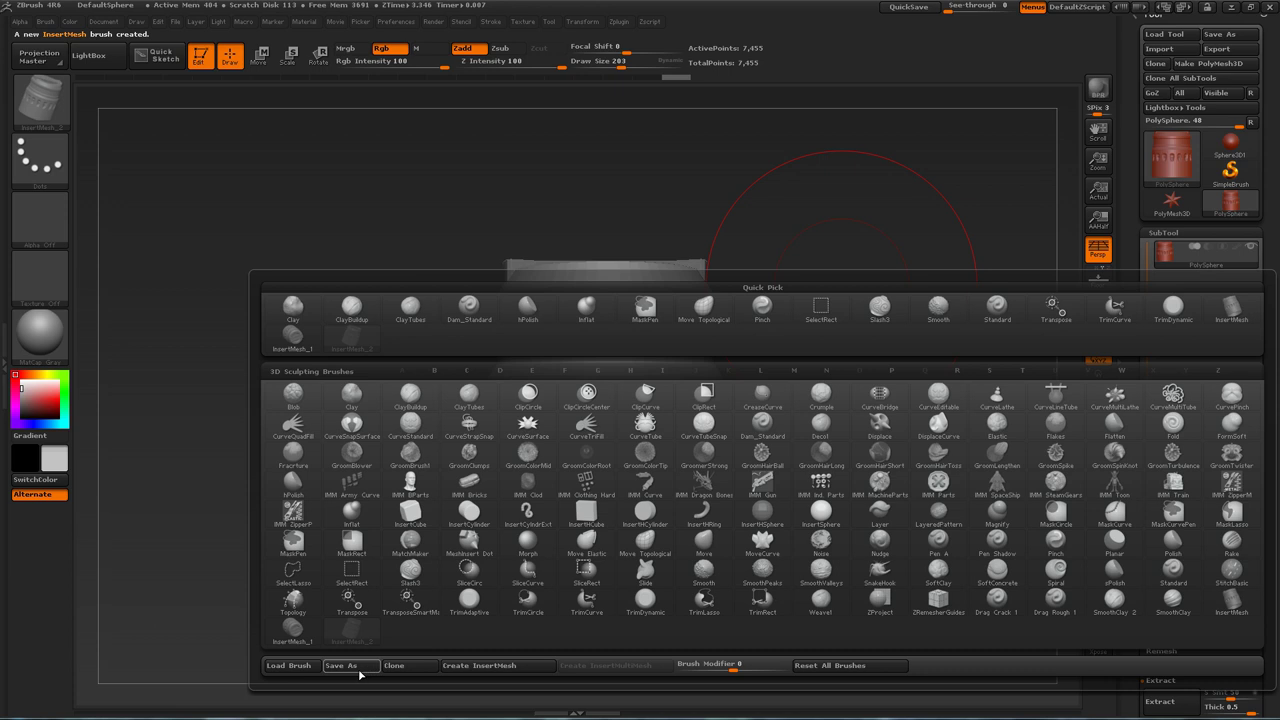
click(838, 231)
drag(824, 254, 820, 263)
key(b)
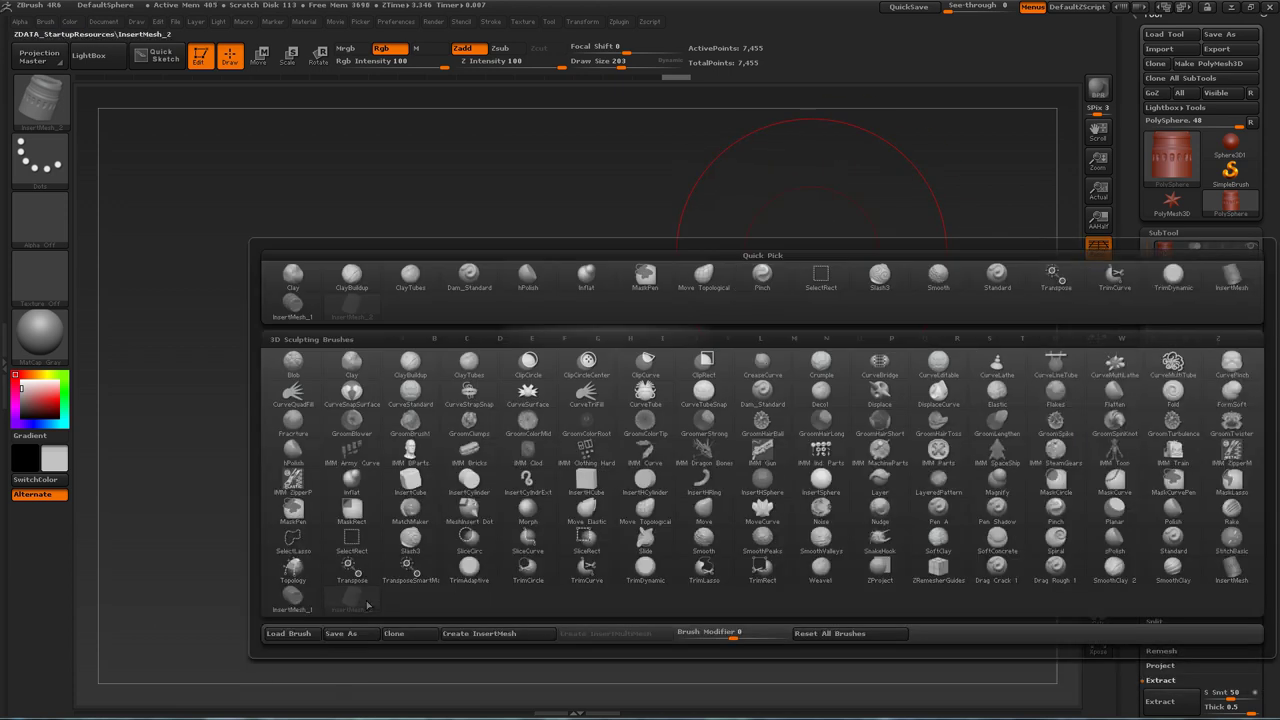
click(351, 597)
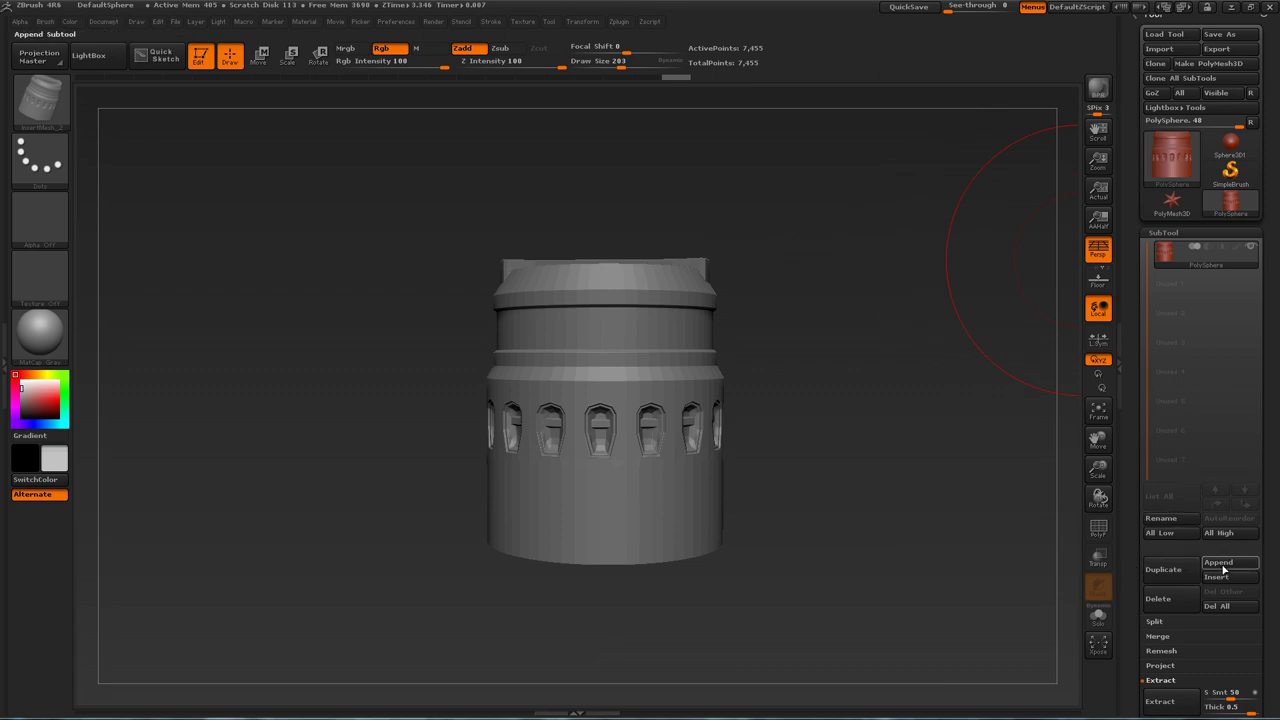
Append a Sphere3D as a new subtool and make it active.
click(1219, 562)
click(807, 451)
click(1175, 287)
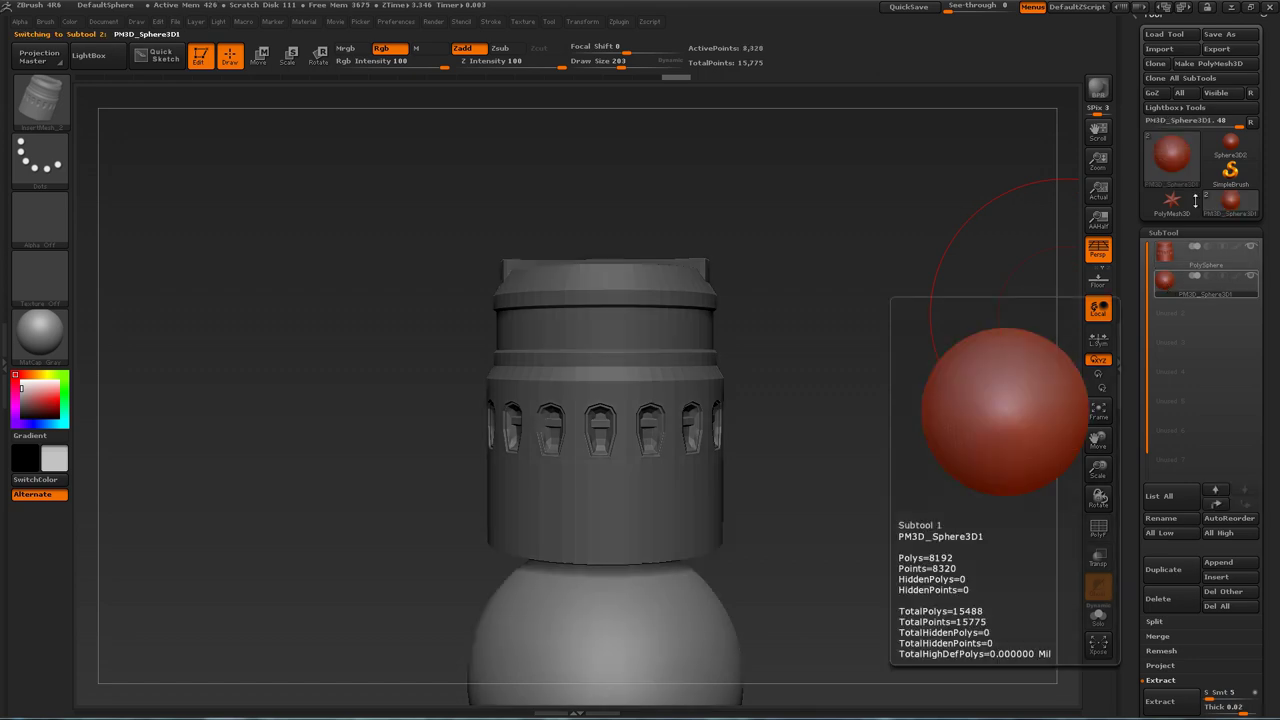
Try inserting the mechanical part on the sphere's surface with the InsertMesh brush, and undo the insertion.
click(1252, 280)
key(f)
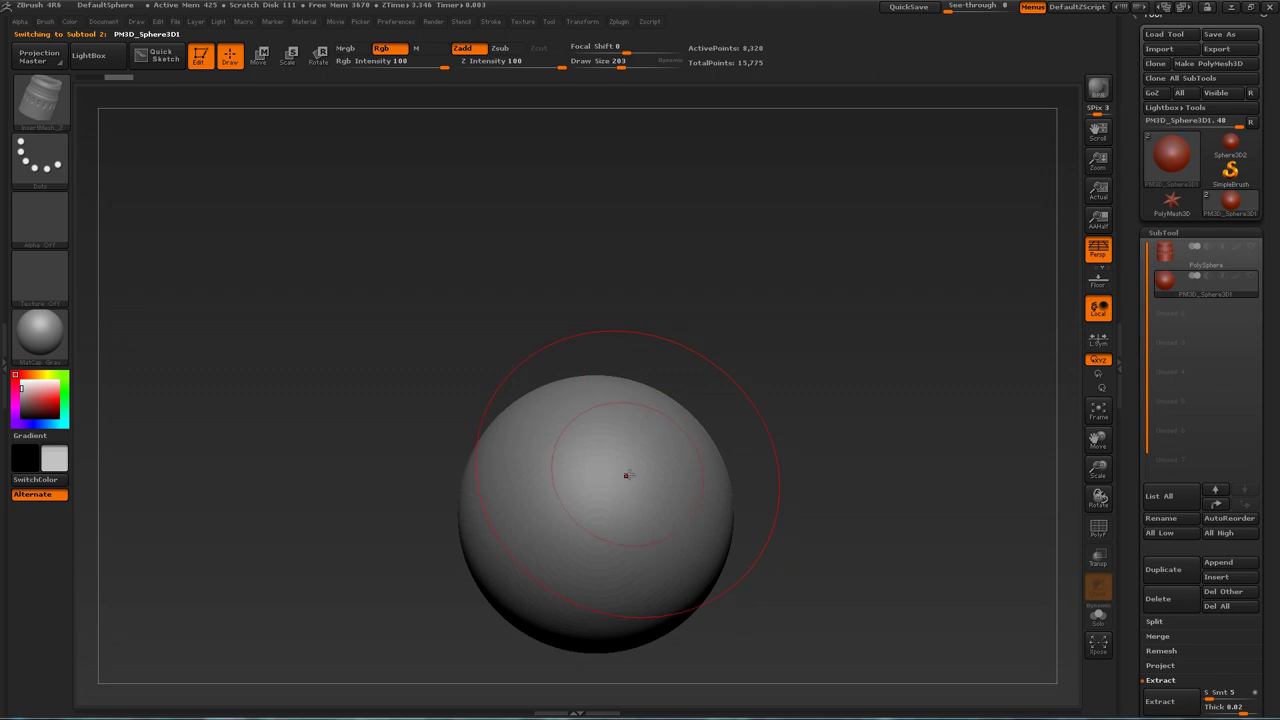
drag(674, 474, 714, 505)
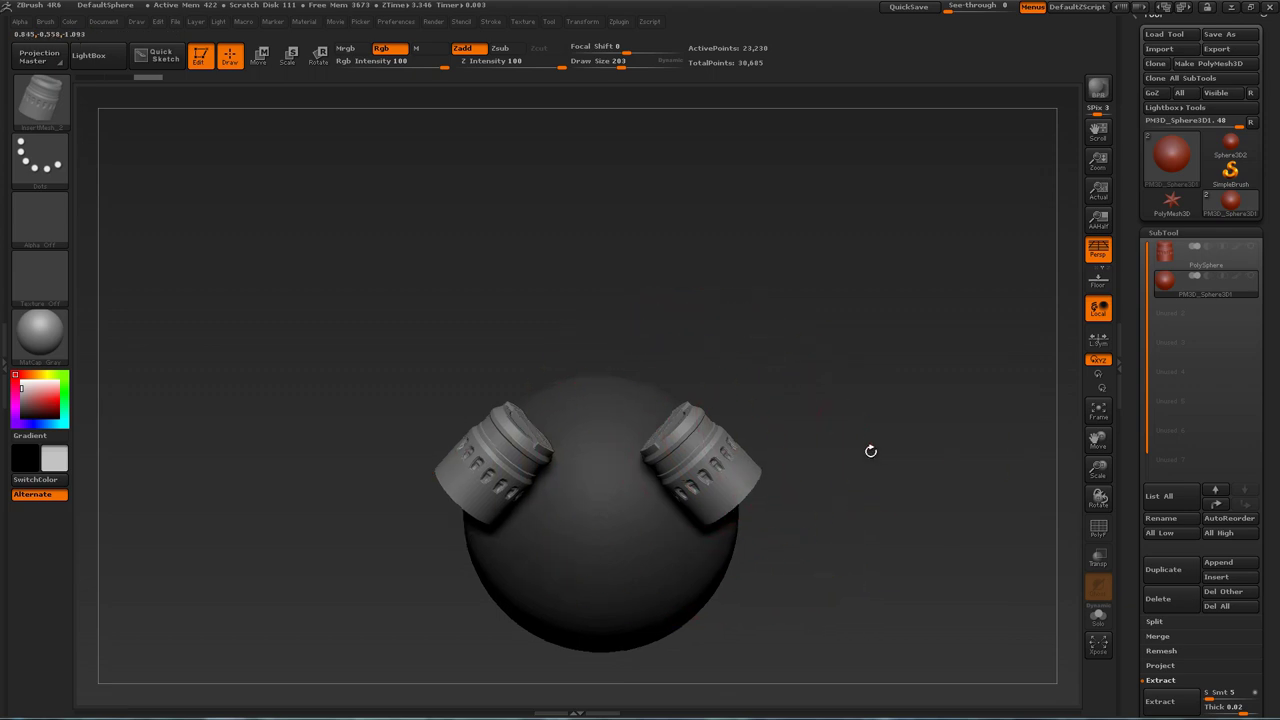
key(ctrl+z)
Delete the sphere subtool, leaving only the mechanical part.
key(Up)
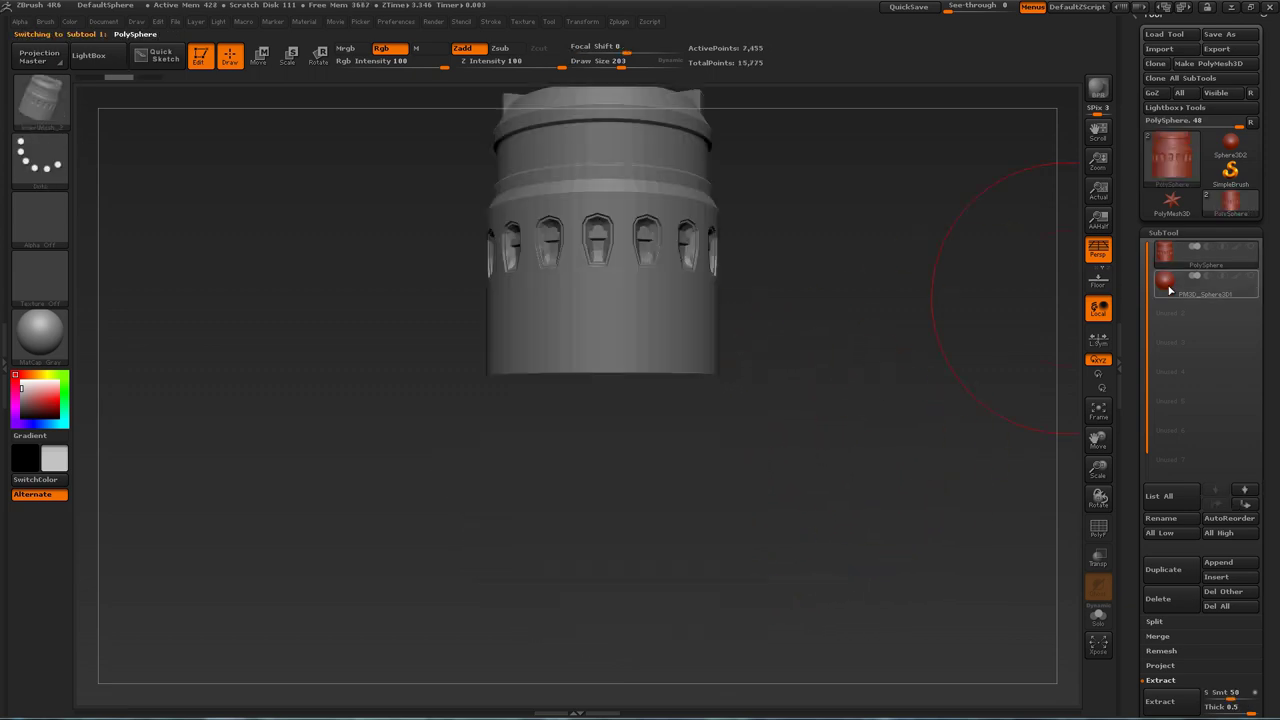
alt+drag(851, 339, 835, 484)
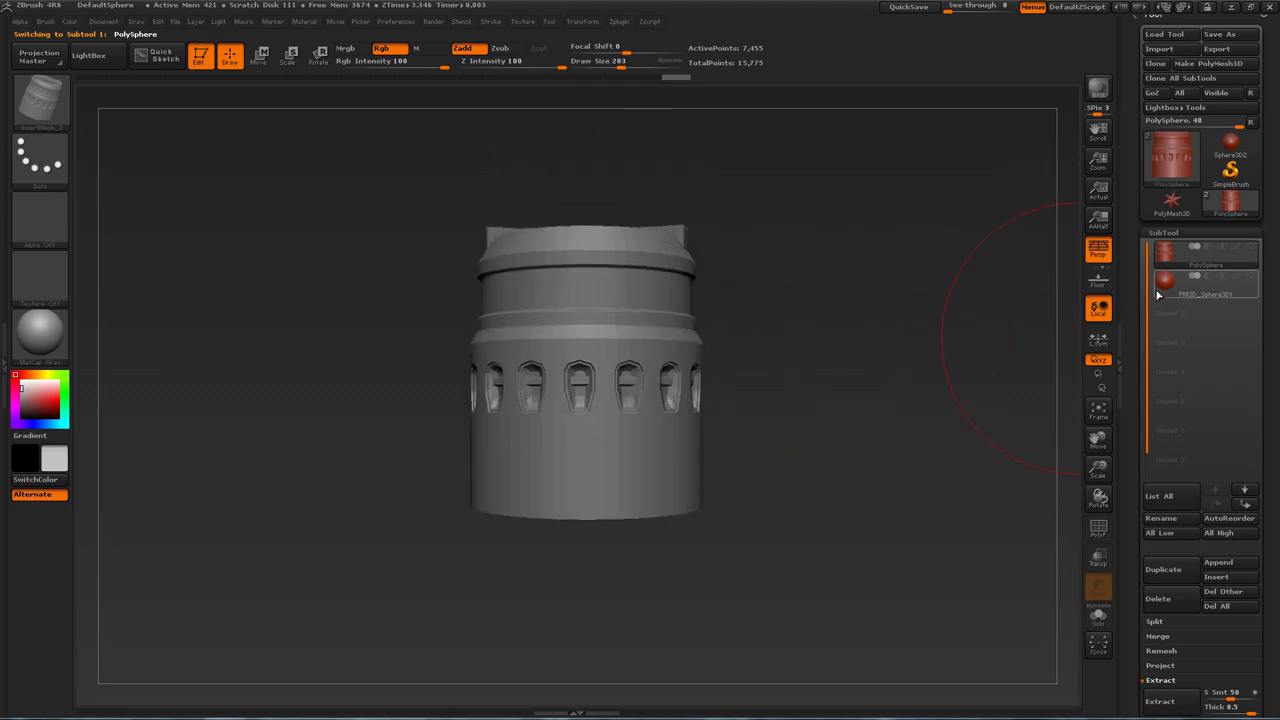
click(1156, 290)
click(1170, 598)
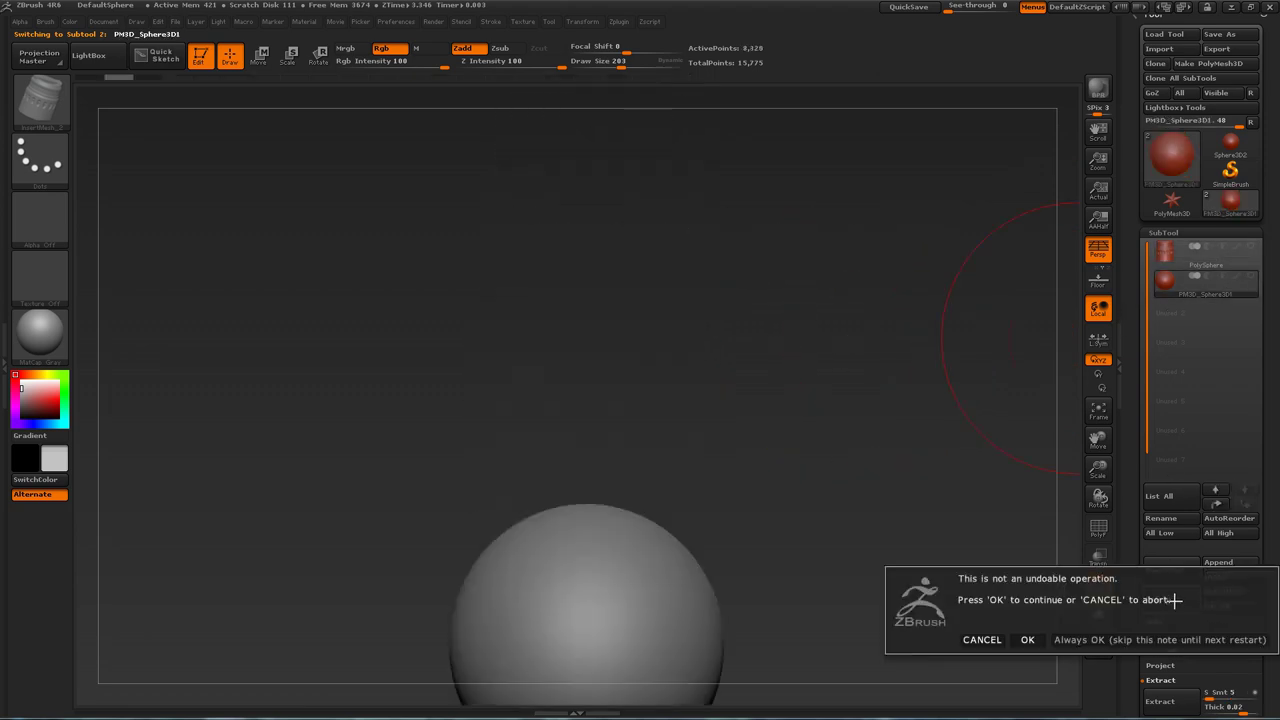
click(1028, 639)
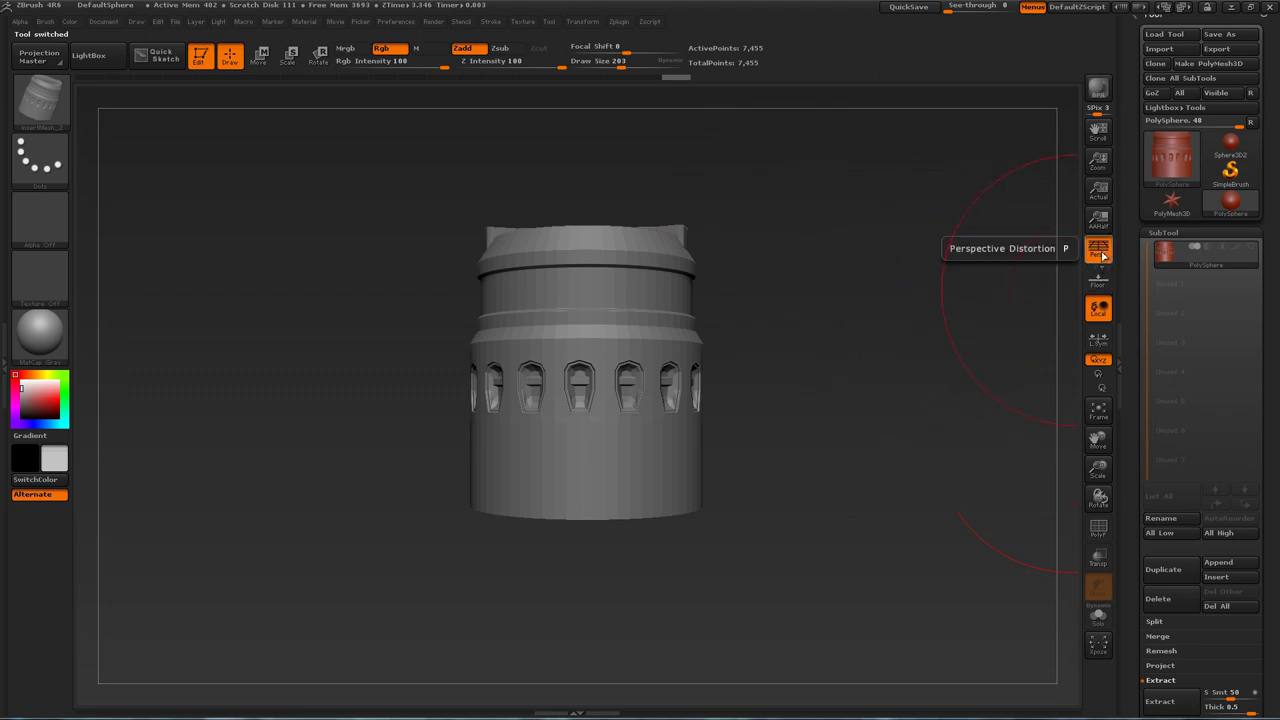
Turn off perspective, orient the mechanical part so its capped end faces the view, and create a new InsertMesh brush from it.
click(1098, 252)
drag(838, 296, 838, 453)
drag(830, 512, 797, 385)
drag(720, 422, 833, 388)
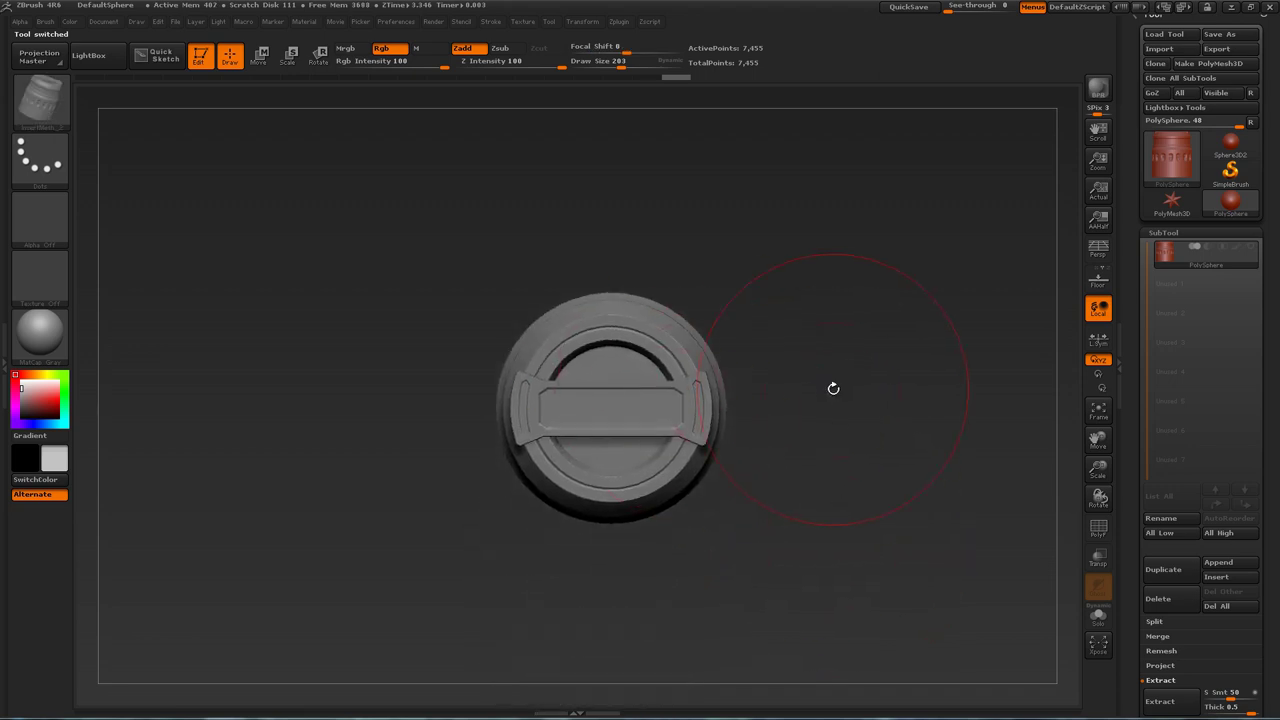
key(b)
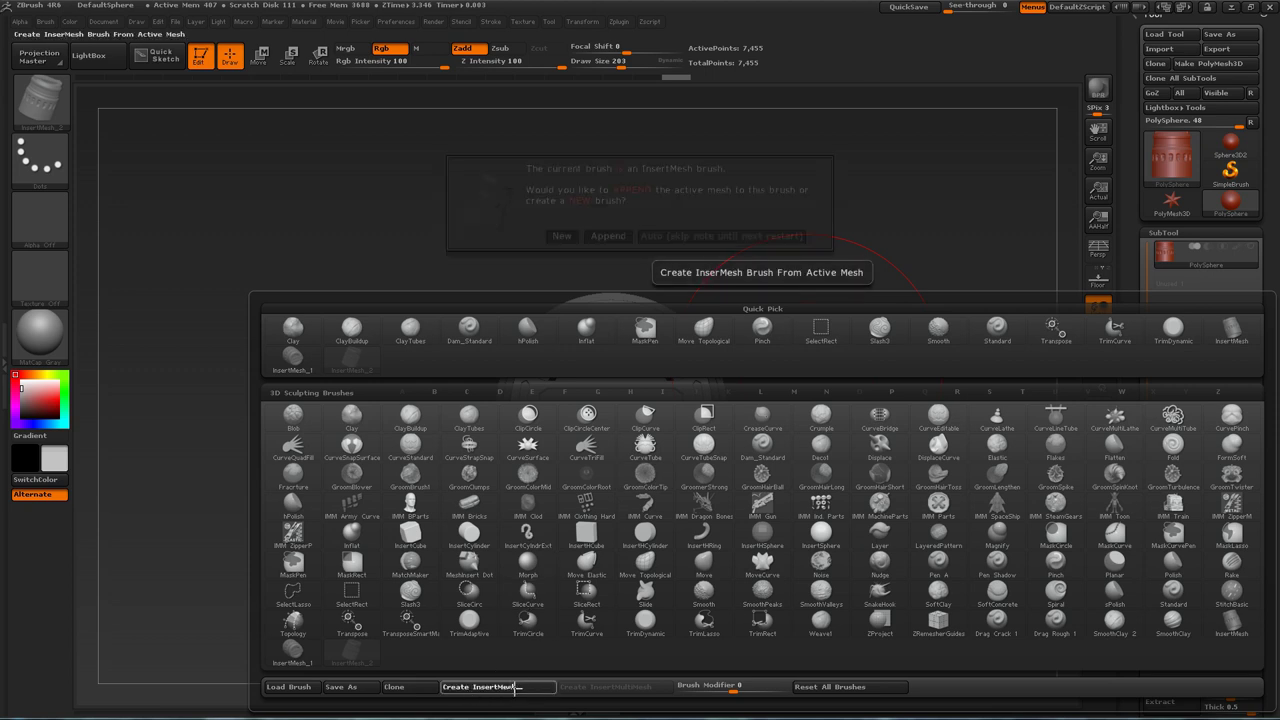
click(514, 688)
click(562, 237)
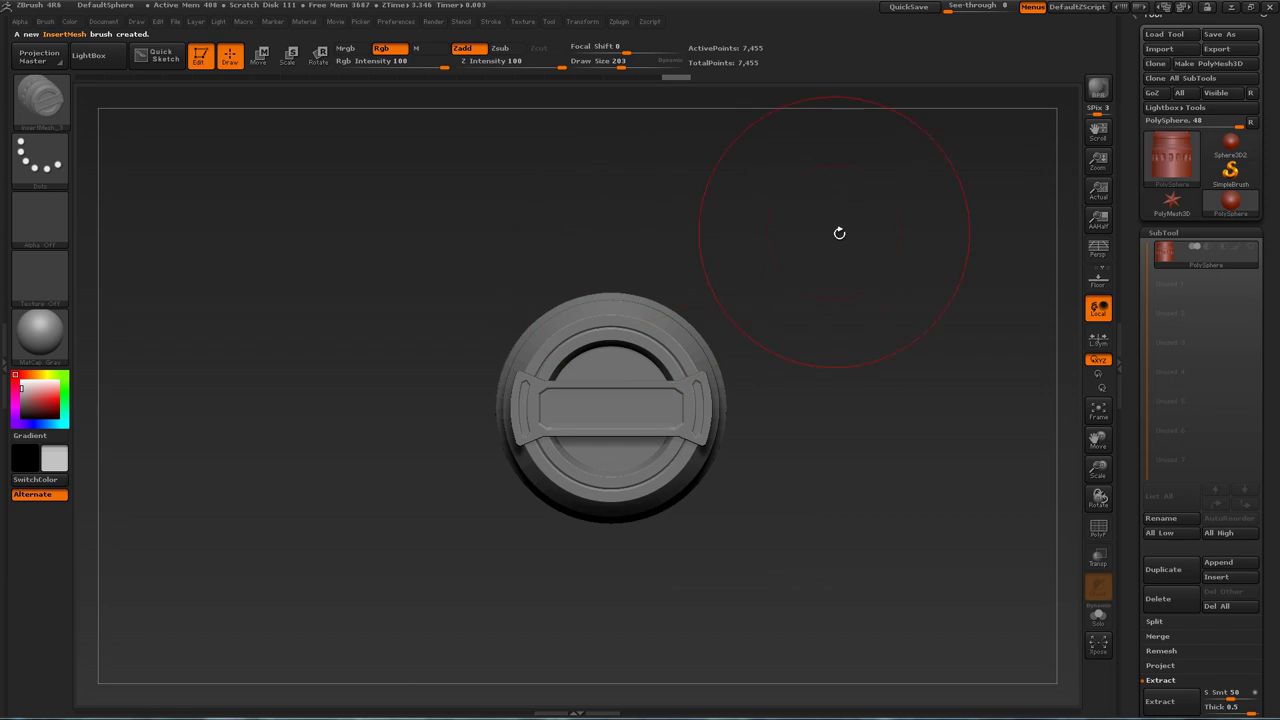
Append a Sphere3D as a subtool below the mechanical part and make the sphere active.
key(b)
click(412, 598)
click(1227, 569)
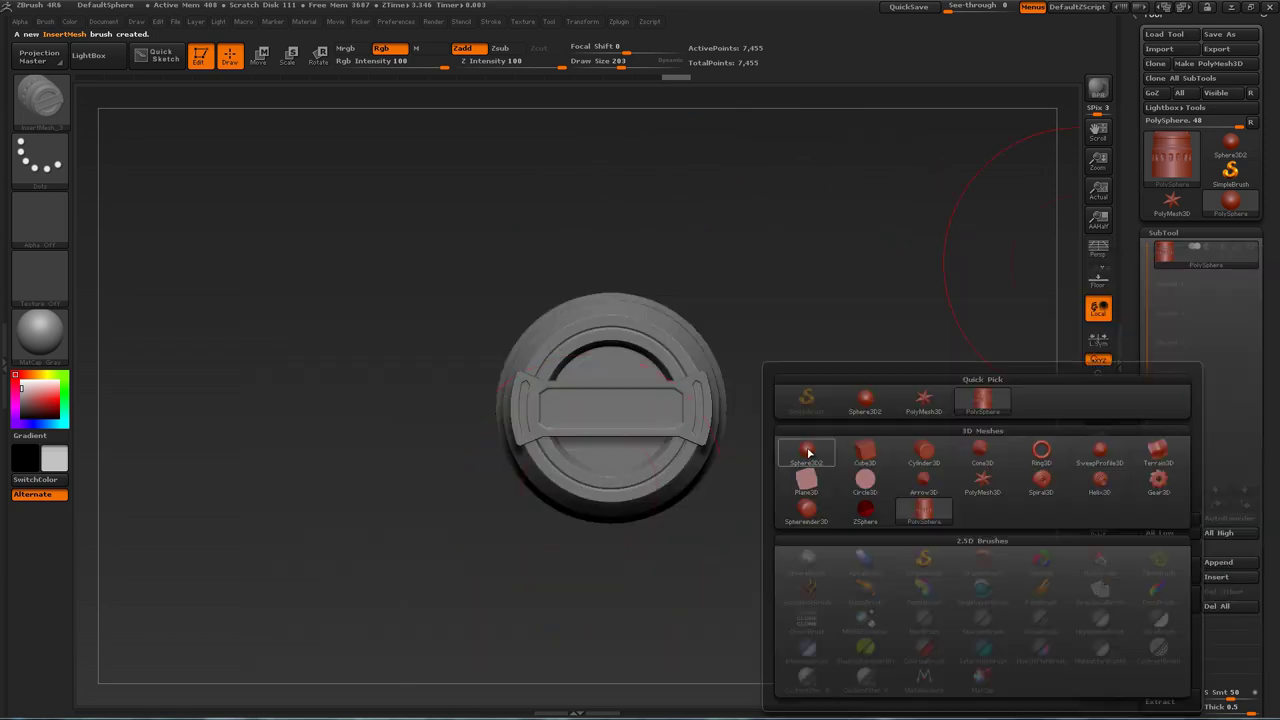
click(810, 456)
click(1173, 286)
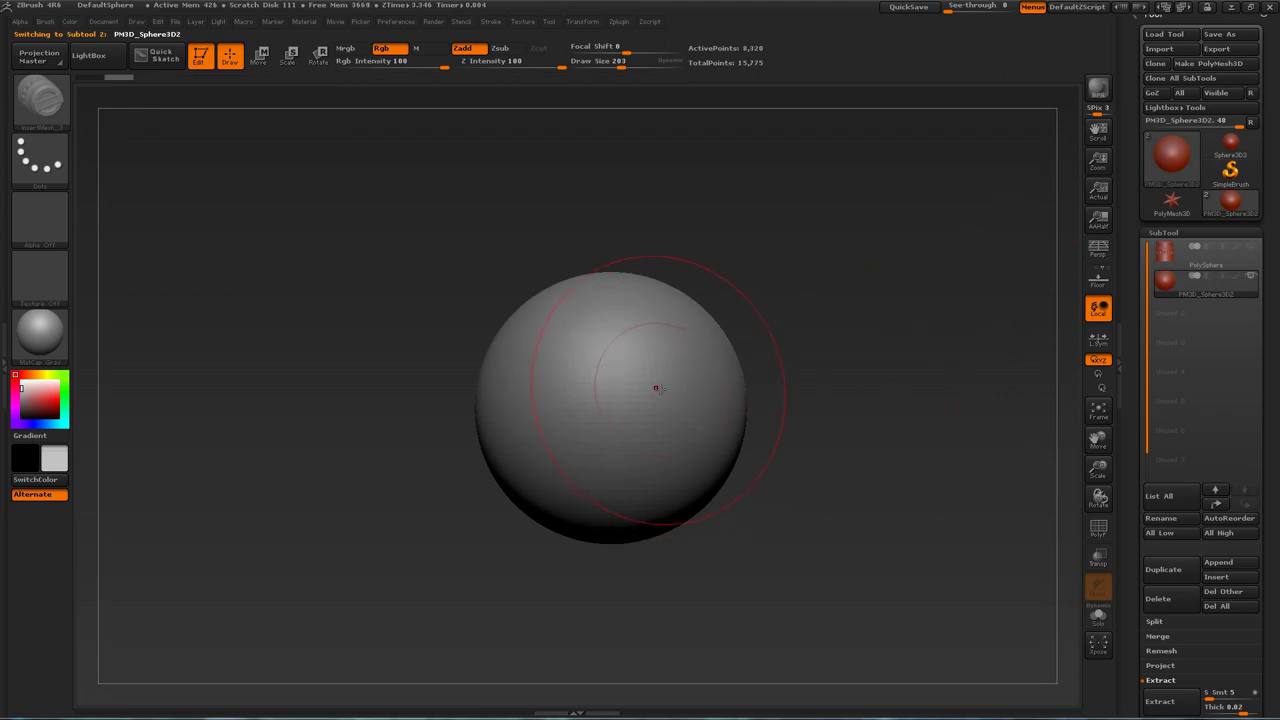
Try inserting mirrored pairs of the mechanical part at two places on the sphere with the new brush, and undo both insertions.
drag(676, 404, 841, 365)
drag(850, 438, 828, 385)
alt+drag(781, 350, 738, 420)
drag(660, 403, 659, 459)
drag(810, 397, 874, 368)
drag(863, 297, 885, 309)
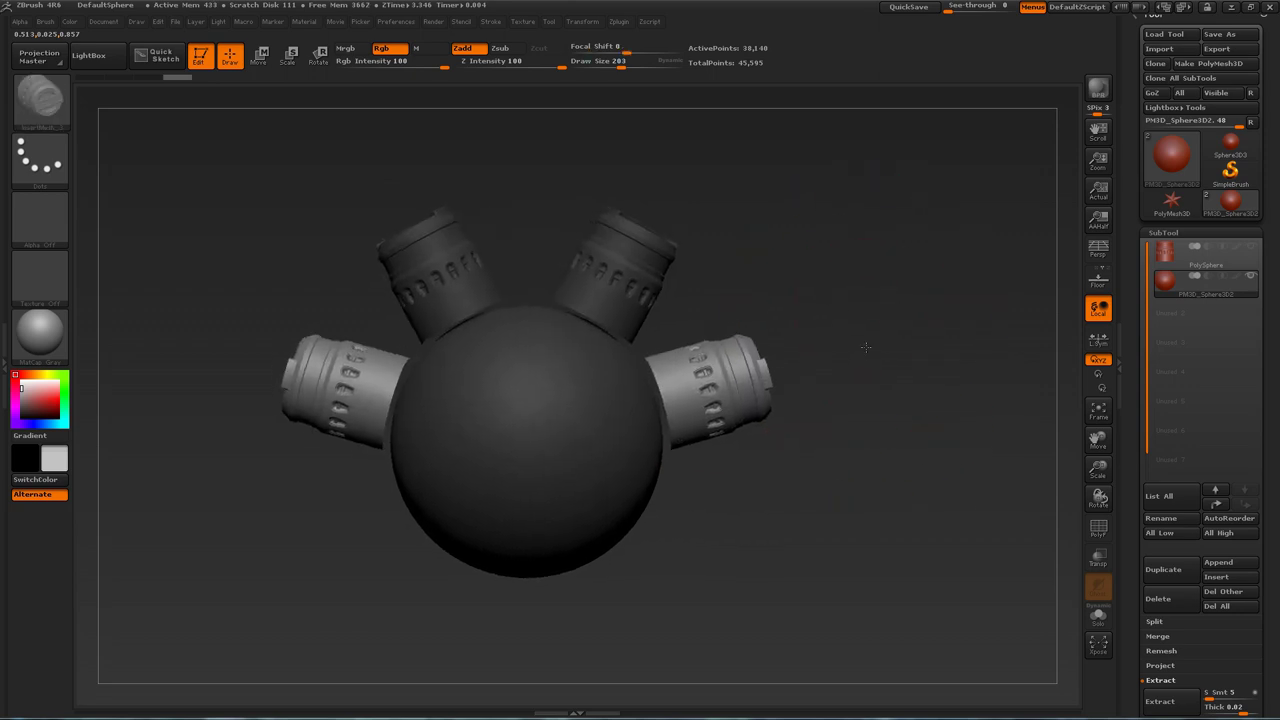
alt+drag(813, 275, 865, 335)
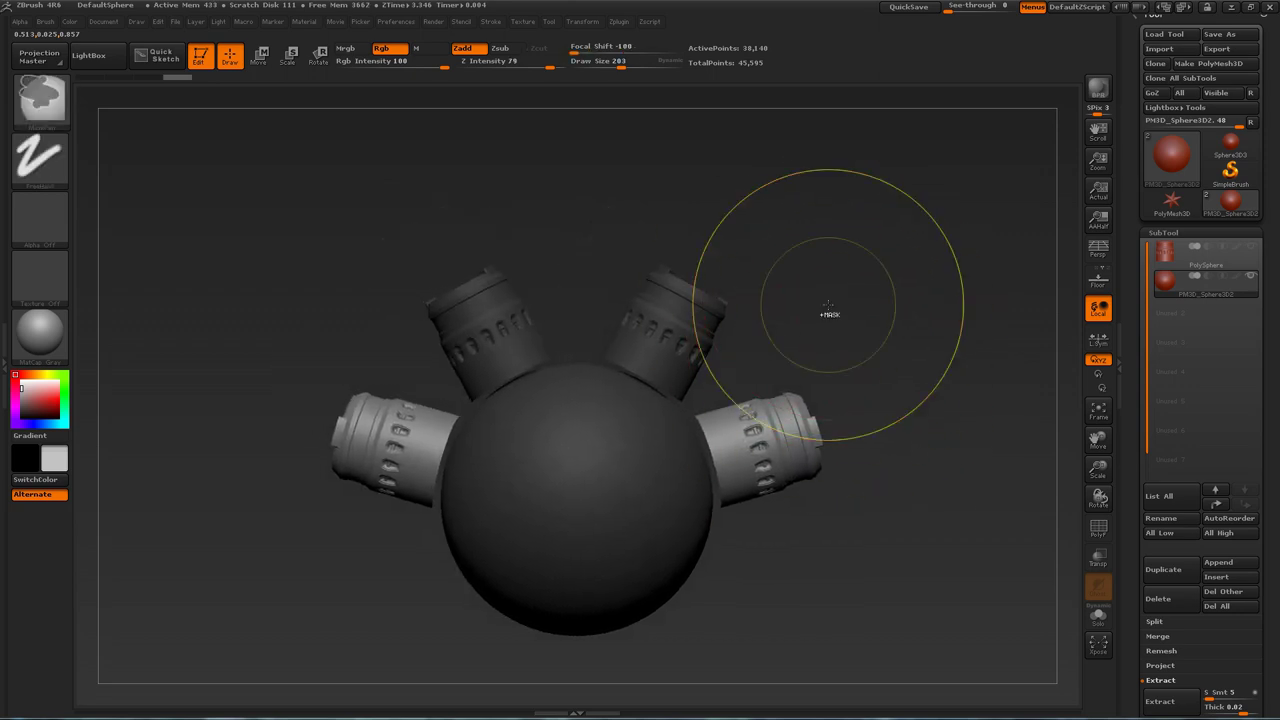
mouse_move(837, 291)
alt+mouse_down()
mouse_move(843, 309)
mouse_move(778, 333)
mouse_move(651, 330)
alt+mouse_up()
alt+drag(837, 294, 869, 288)
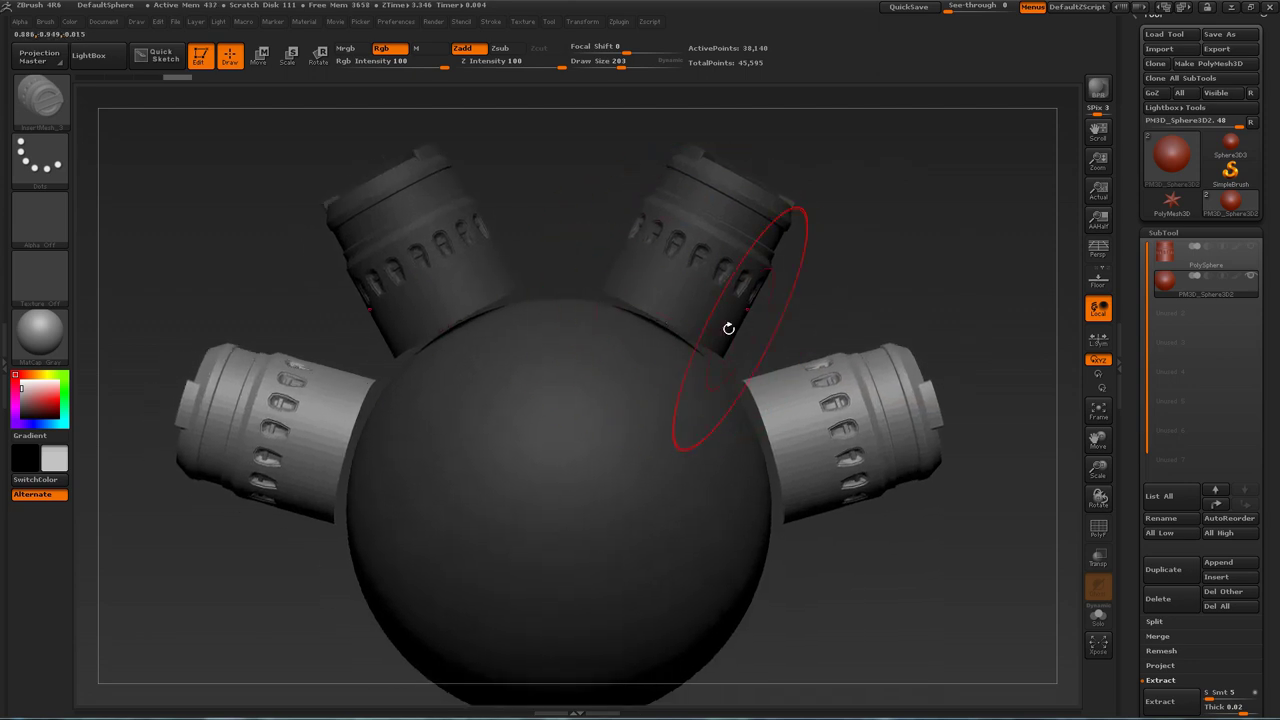
key(ctrl+z)
key(ctrl+z)
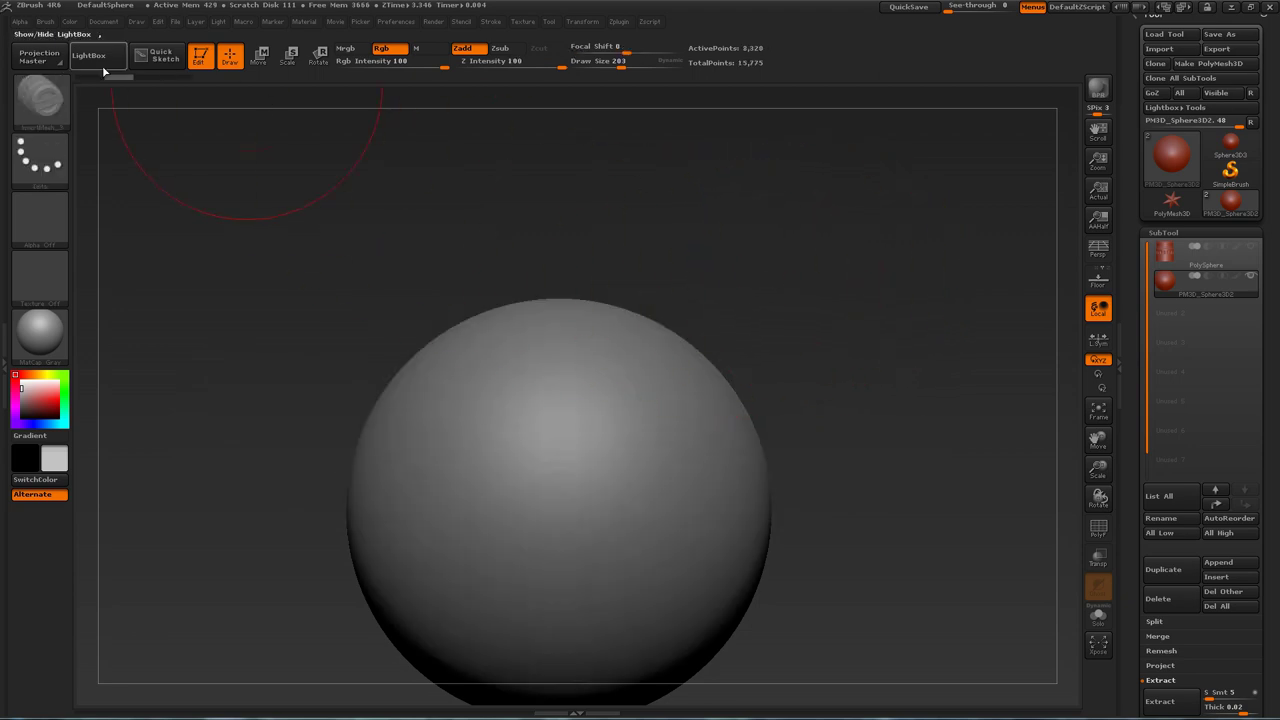
Set the InsertMesh brush's Imbed depth to -46.
click(45, 22)
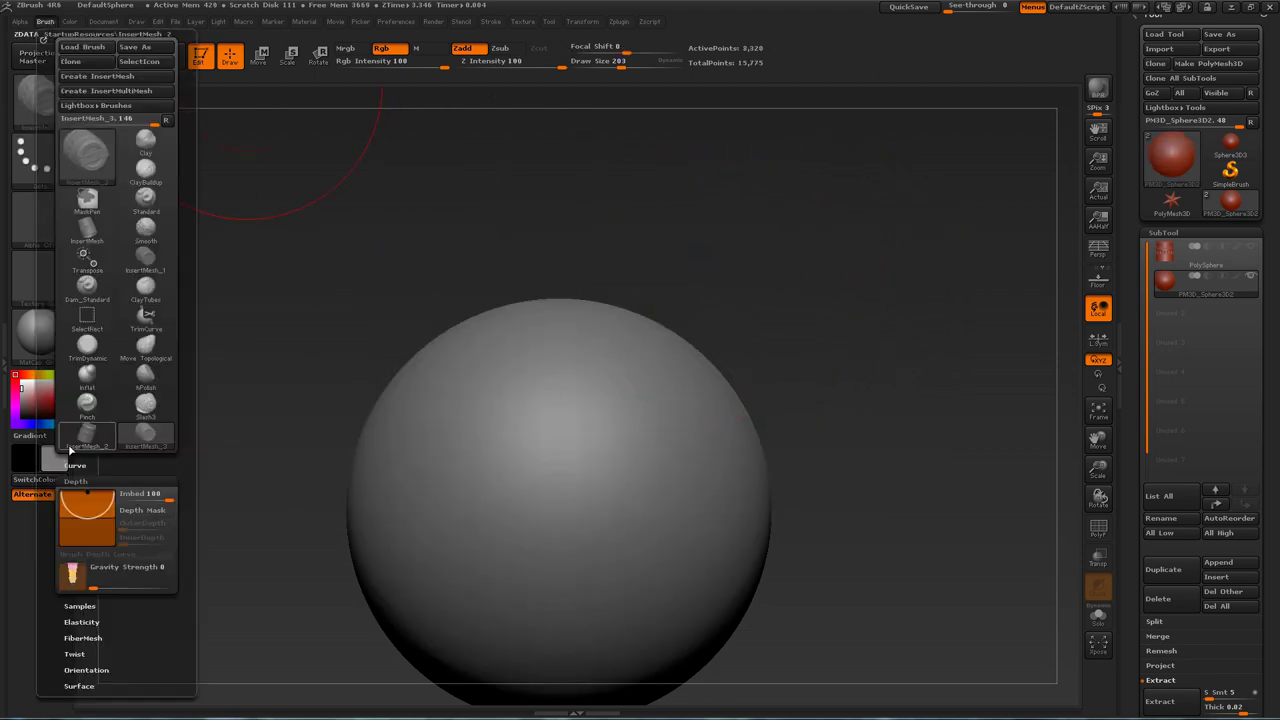
click(74, 482)
click(80, 480)
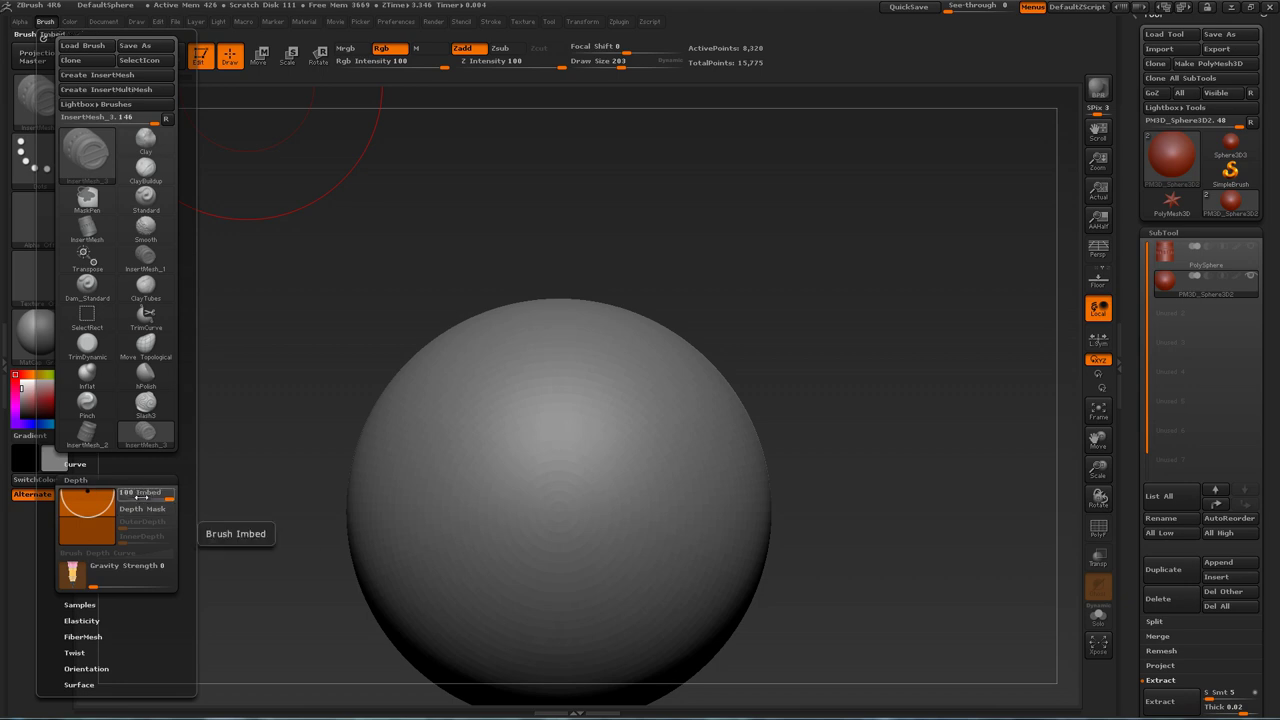
click(151, 497)
drag(138, 497, 128, 497)
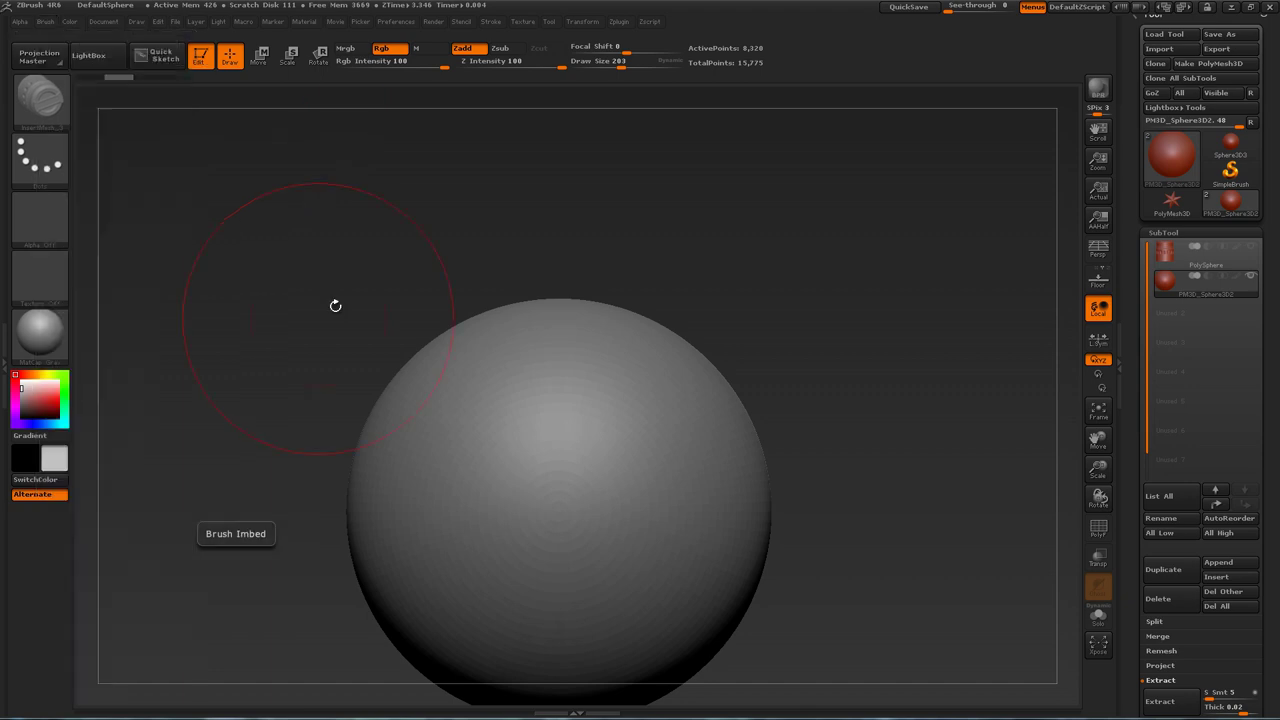
Test the changed Imbed depth with a mirrored pair of parts on the sphere, and undo the insertion.
drag(651, 432, 714, 548)
drag(824, 548, 833, 440)
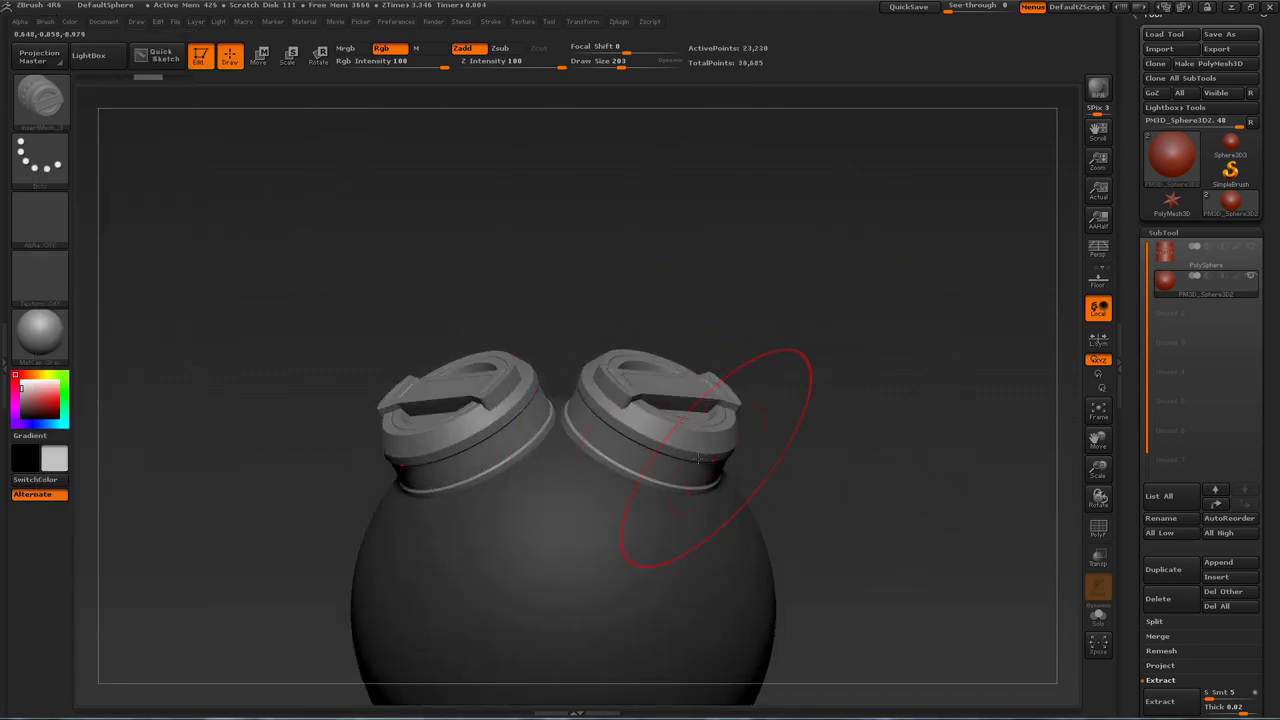
key(ctrl+z)
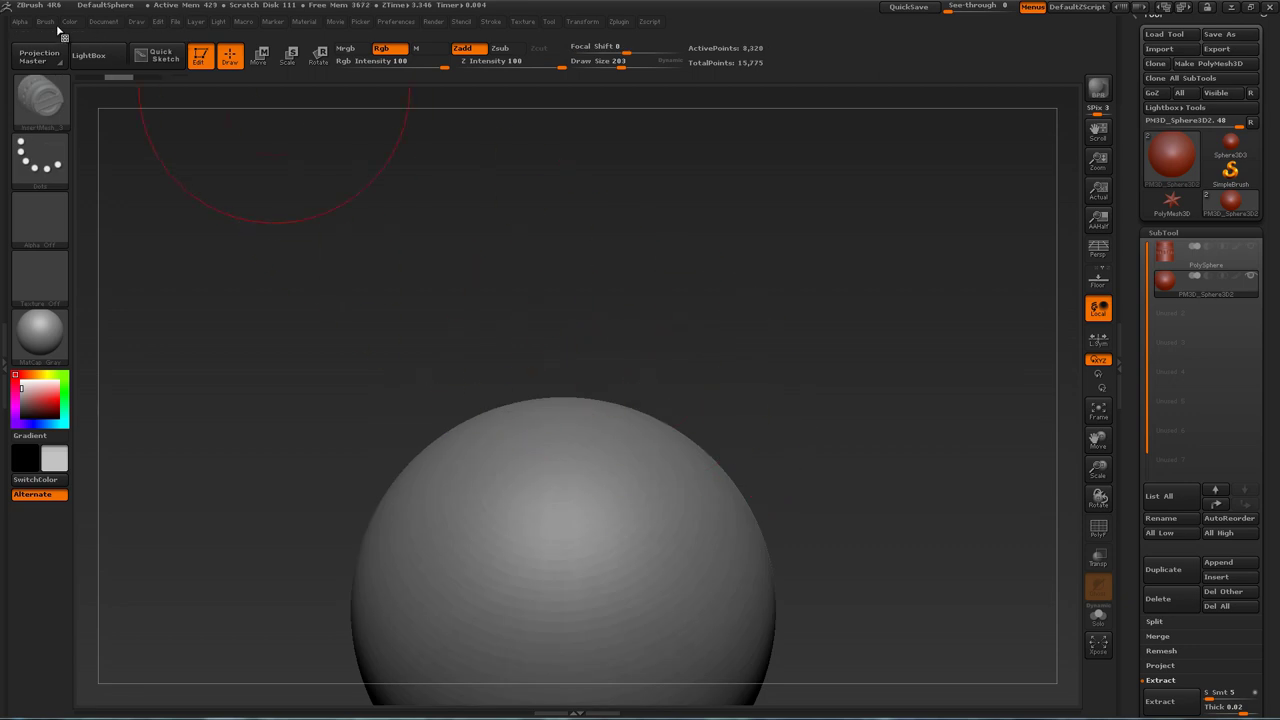
Set the InsertMesh brush's Imbed depth to 0.
click(46, 24)
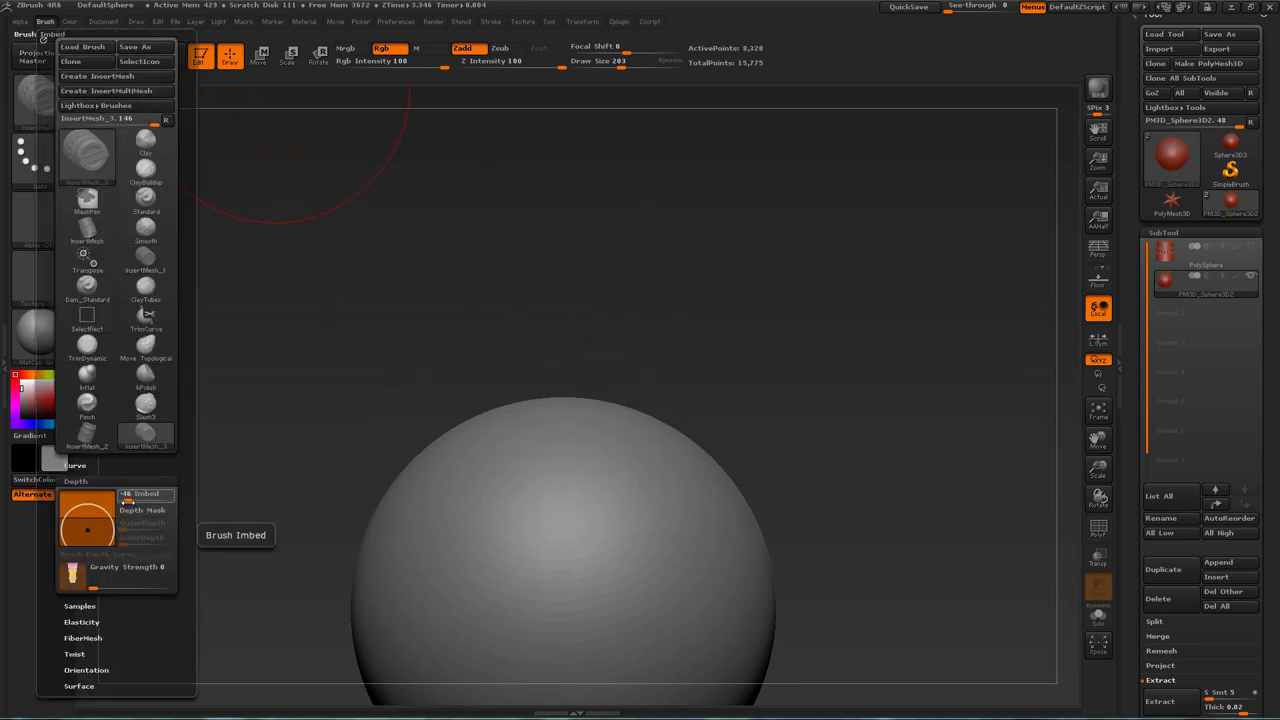
drag(136, 500, 145, 501)
drag(137, 503, 145, 503)
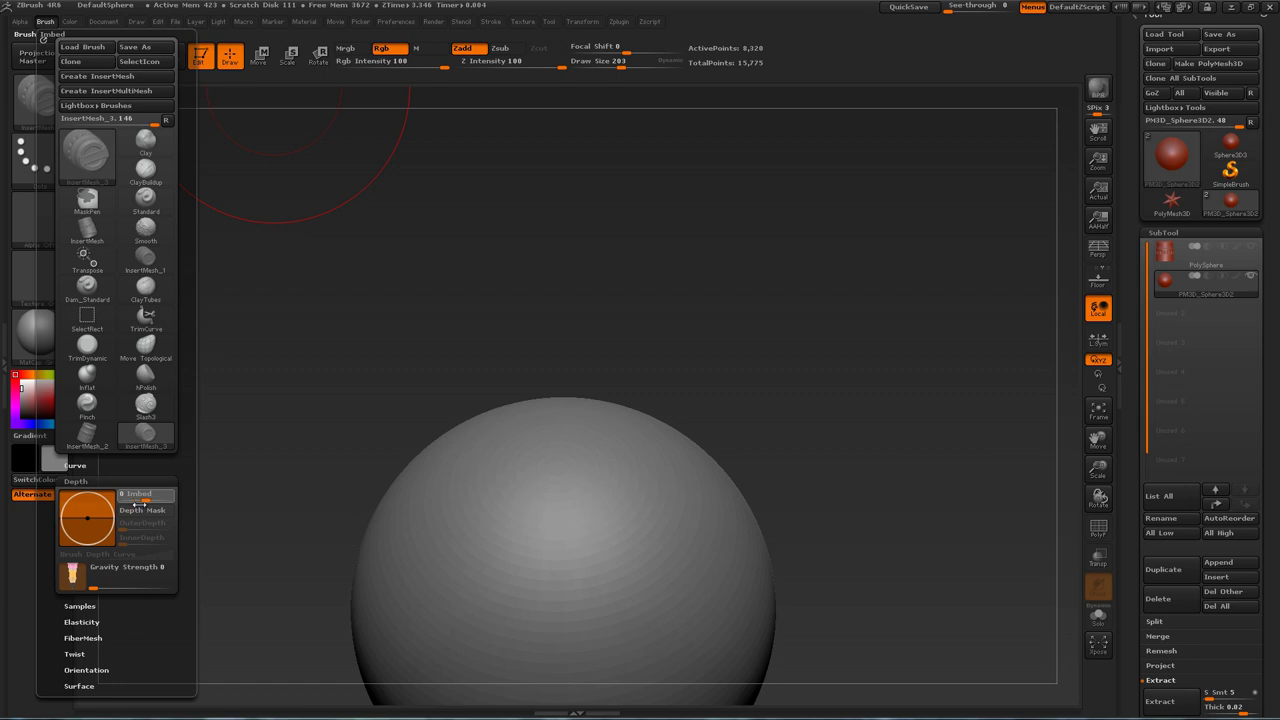
Insert three mirrored pairs of the mechanical part around the sphere, partly sunk into its surface.
alt+drag(820, 358, 810, 290)
drag(665, 428, 720, 488)
drag(822, 333, 815, 304)
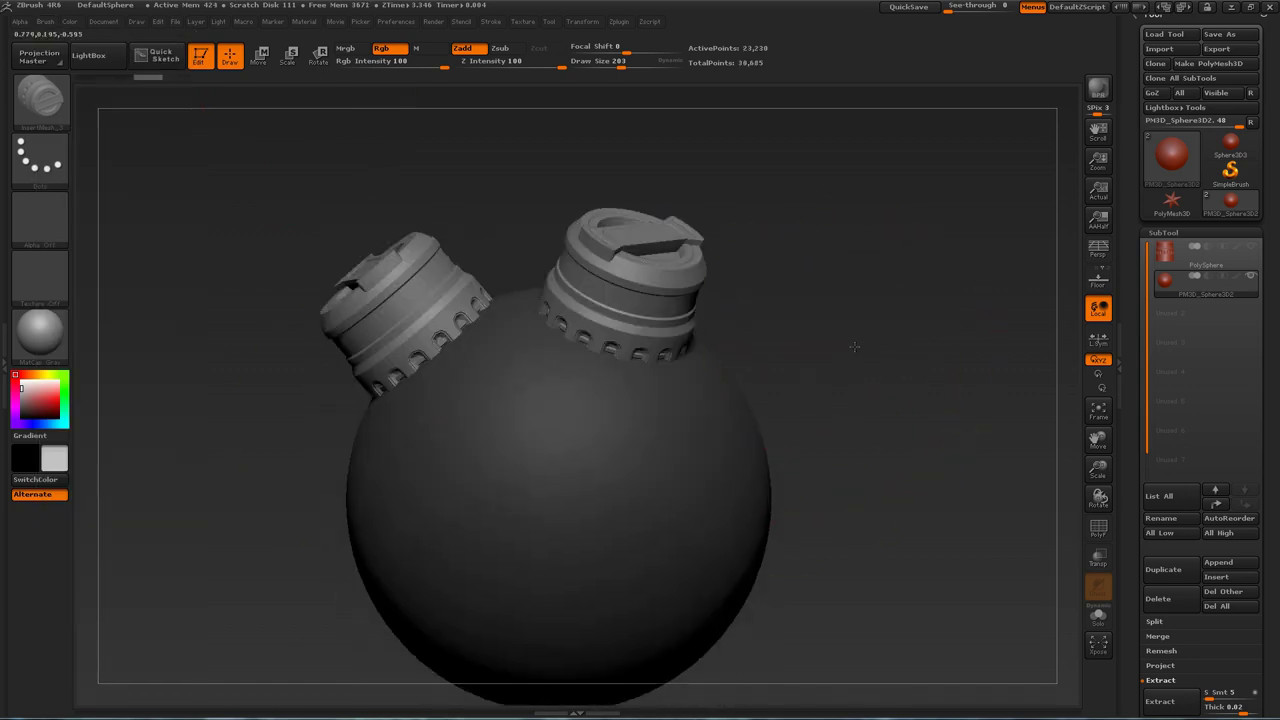
alt+drag(874, 340, 852, 291)
drag(699, 385, 719, 464)
alt+drag(854, 437, 801, 332)
drag(634, 393, 640, 462)
drag(806, 422, 829, 389)
alt+drag(855, 330, 912, 443)
mouse_move(928, 346)
alt+mouse_down()
mouse_move(904, 337)
mouse_move(860, 372)
alt+mouse_up()
shift+drag(809, 308, 765, 312)
drag(846, 338, 861, 373)
Display the polyframe on the sphere with its inserted parts and clear the mask.
key(shift+f)
ctrl+drag(841, 263, 945, 382)
drag(853, 309, 864, 343)
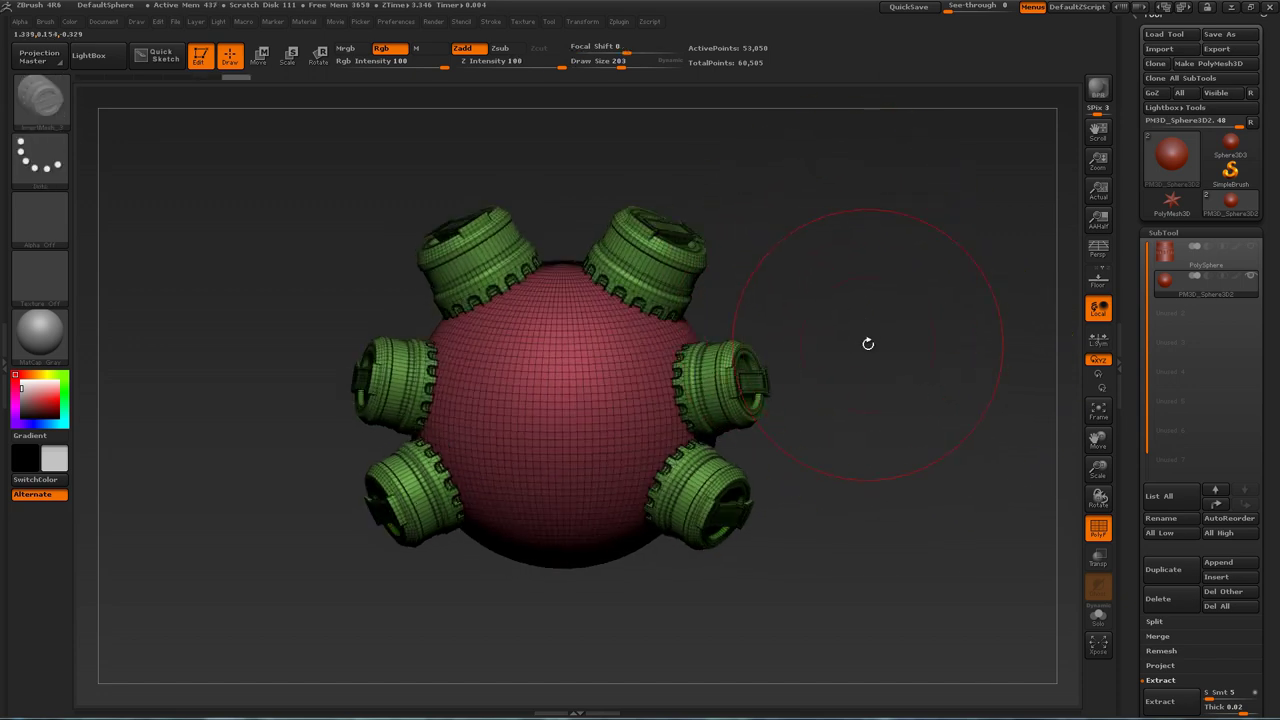
Split the inserted parts from the sphere into their own subtool with Groups Split.
scroll(1160, 470, down, 5)
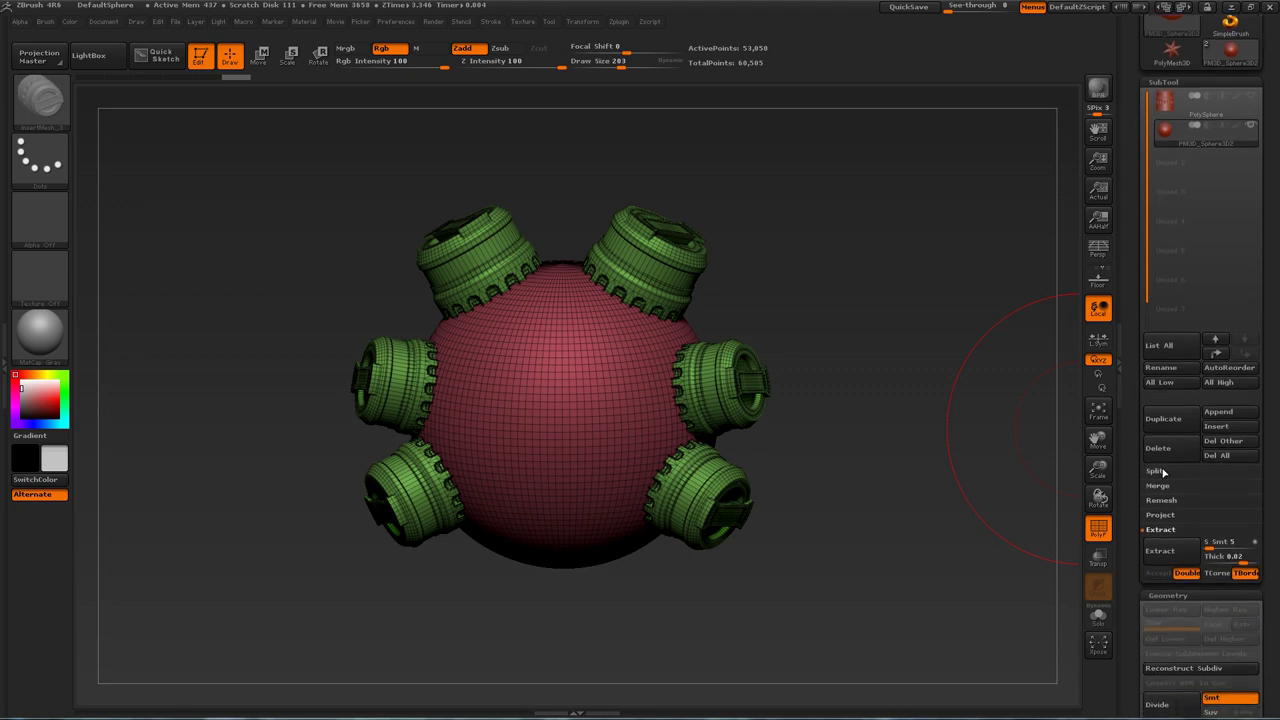
click(1158, 472)
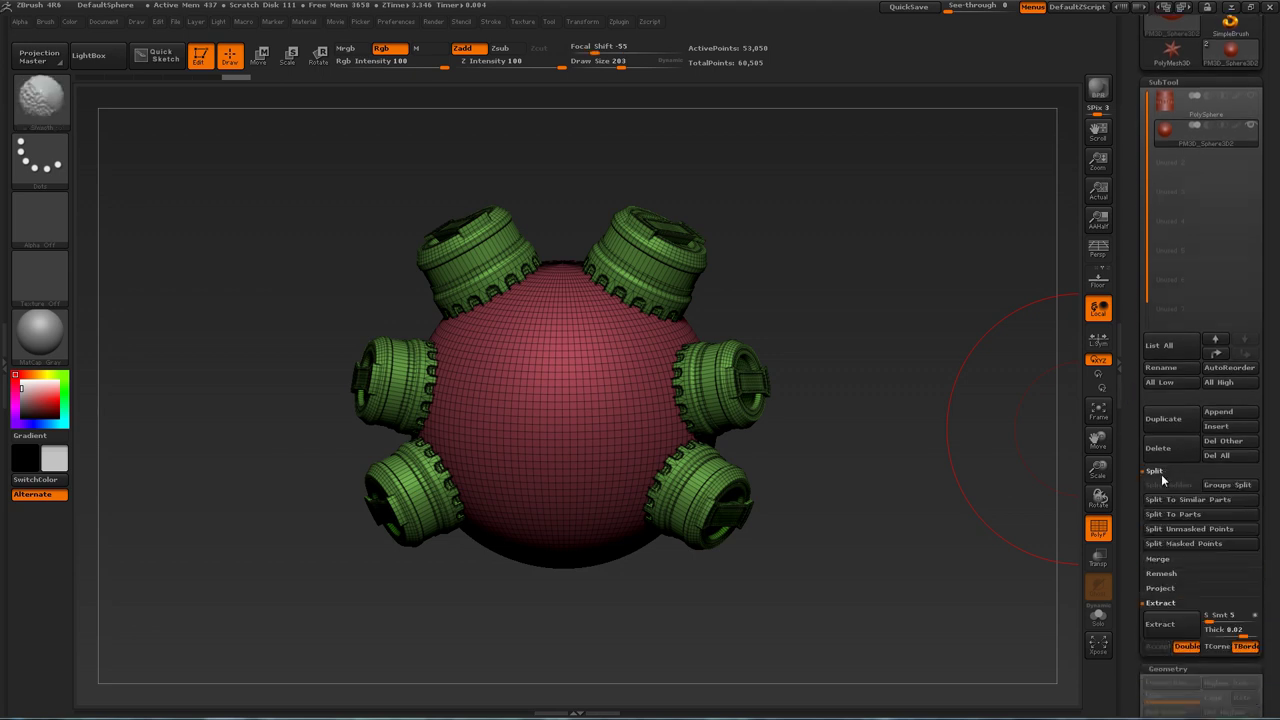
click(1228, 485)
click(1027, 514)
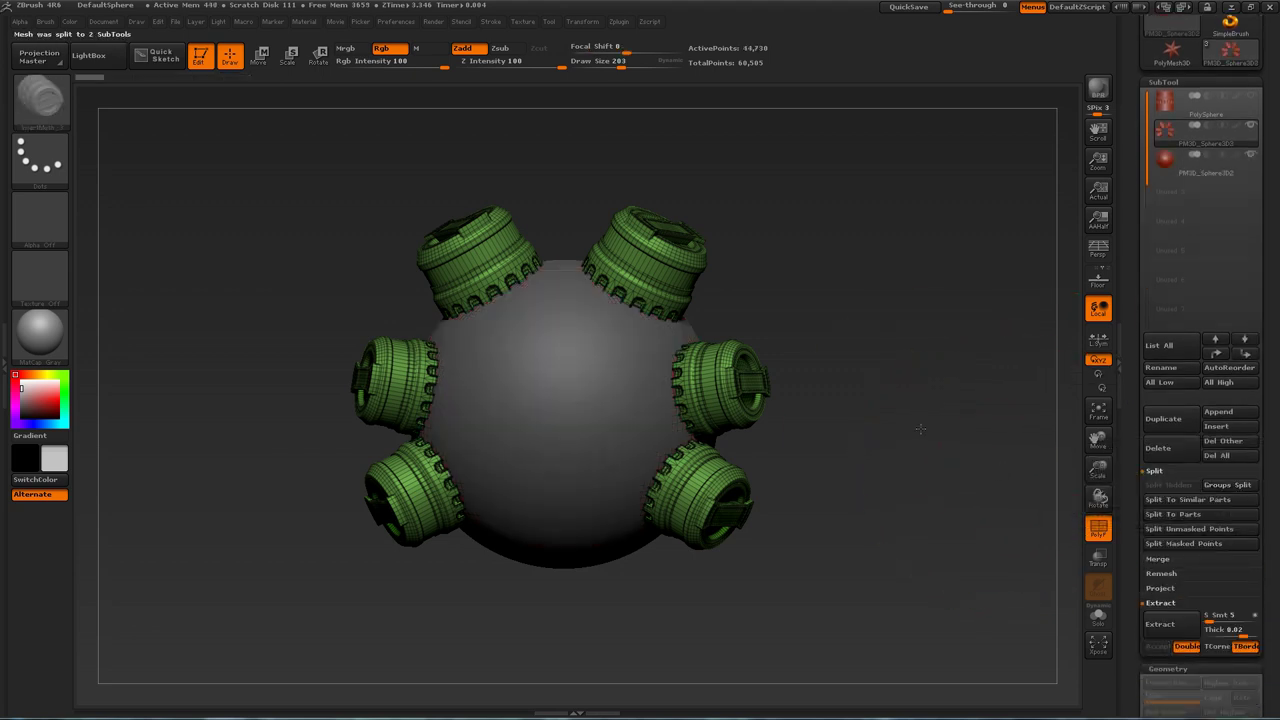
Make the sphere the active subtool and switch to the ClayBuildup brush with a smaller draw size.
drag(922, 429, 817, 424)
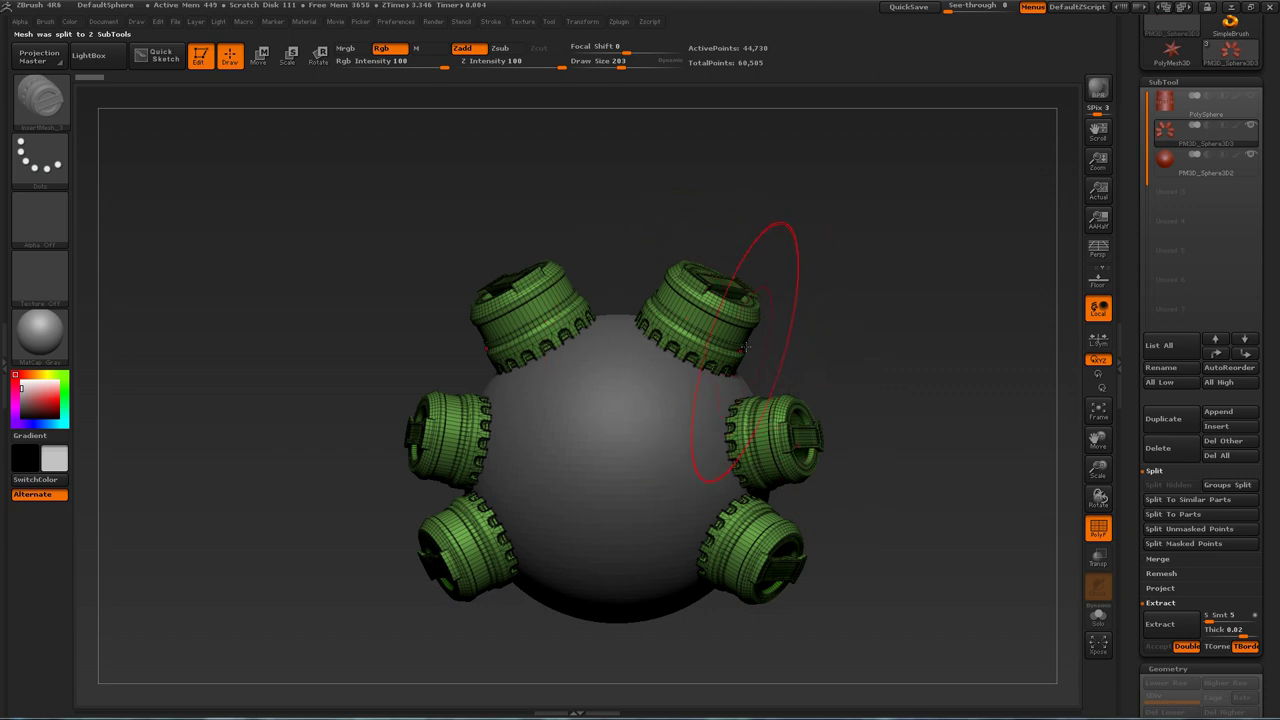
key(ctrl)
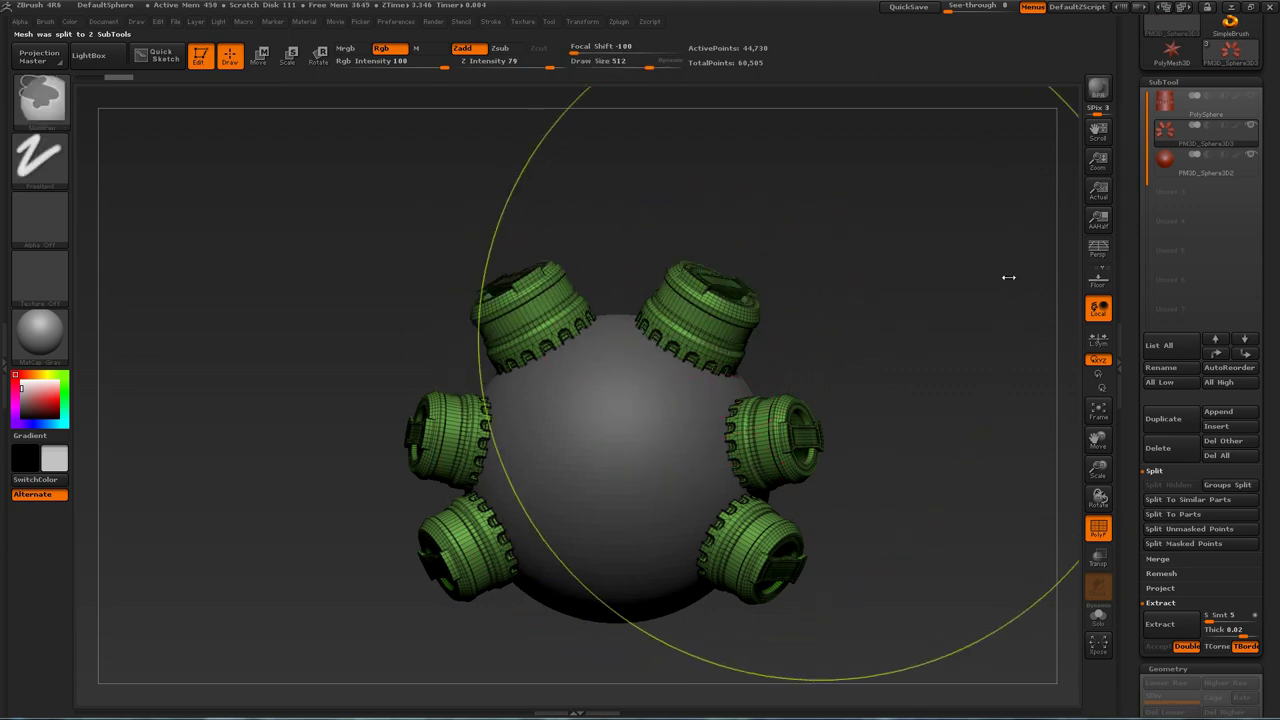
alt+click(668, 417)
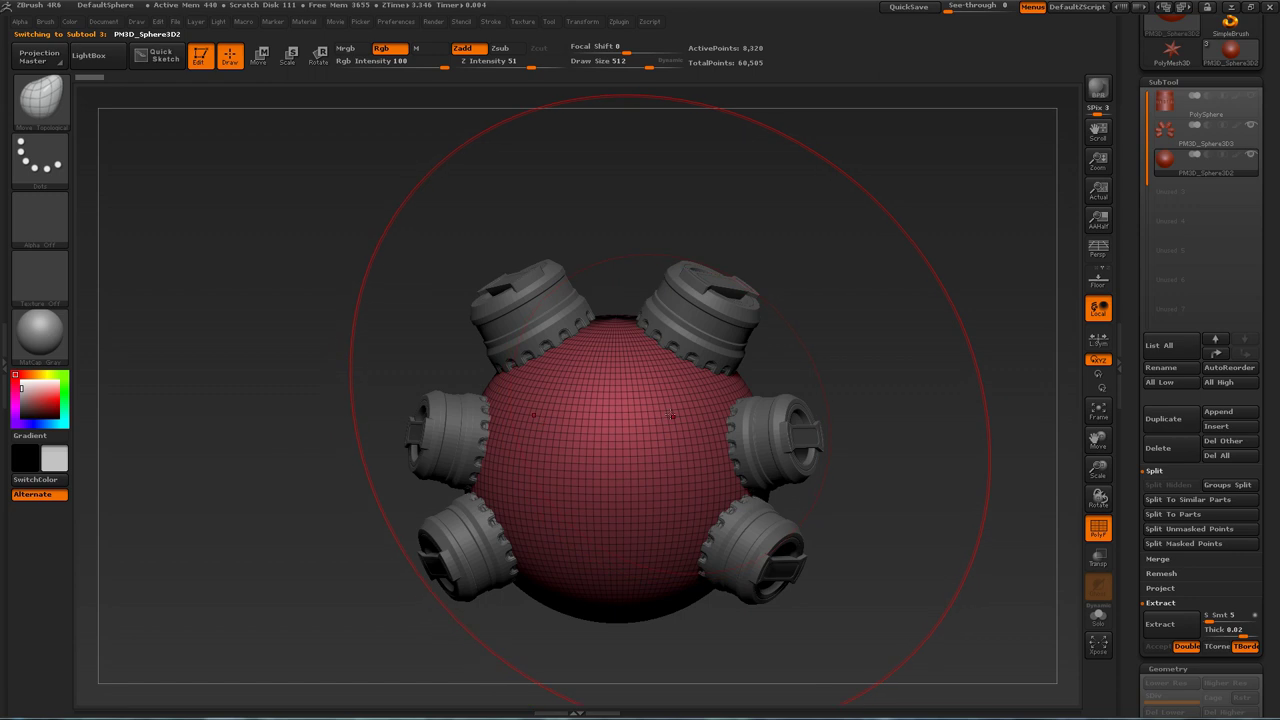
key(b)
key(c)
key(b)
key(s)
drag(711, 438, 685, 439)
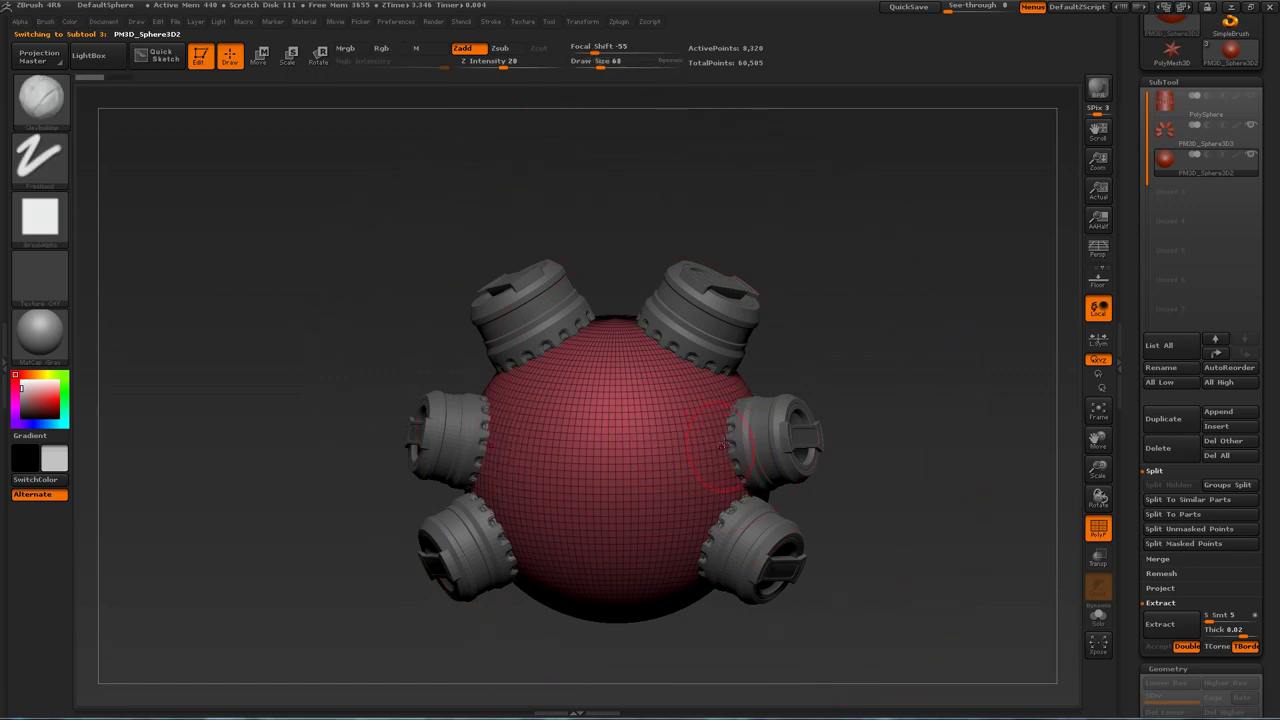
Hide the polyframe, subdivide the sphere once, and build up mirrored clay bands across its front with the ClayBuildup brush.
key(shift+f)
mouse_move(712, 447)
mouse_down()
mouse_move(630, 462)
mouse_move(634, 452)
mouse_up()
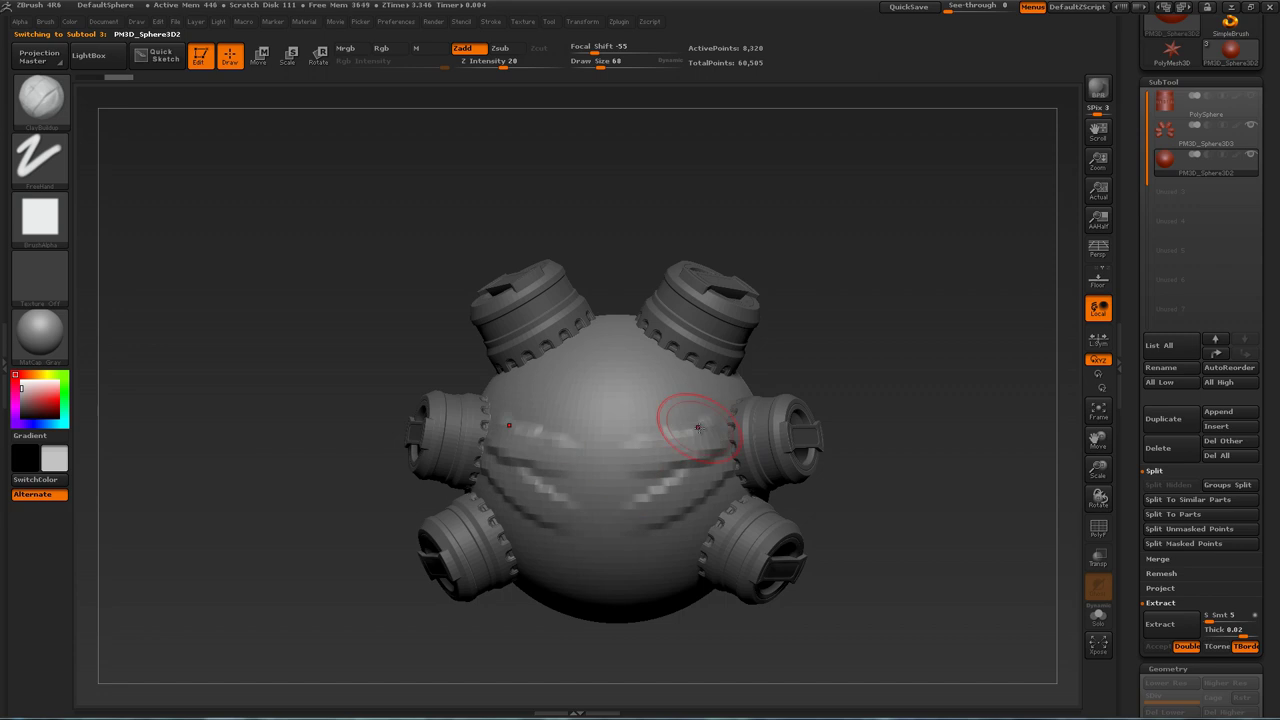
key(ctrl+d)
drag(894, 413, 907, 414)
drag(730, 460, 602, 525)
drag(716, 440, 622, 460)
mouse_move(726, 422)
mouse_down()
mouse_move(600, 400)
mouse_move(706, 457)
mouse_move(600, 487)
mouse_up()
mouse_move(724, 470)
mouse_down()
mouse_move(708, 506)
mouse_move(660, 524)
mouse_move(708, 467)
mouse_move(604, 484)
mouse_up()
Carve mirrored strokes across the sphere between the inserted parts with the Slash3 brush.
key(2)
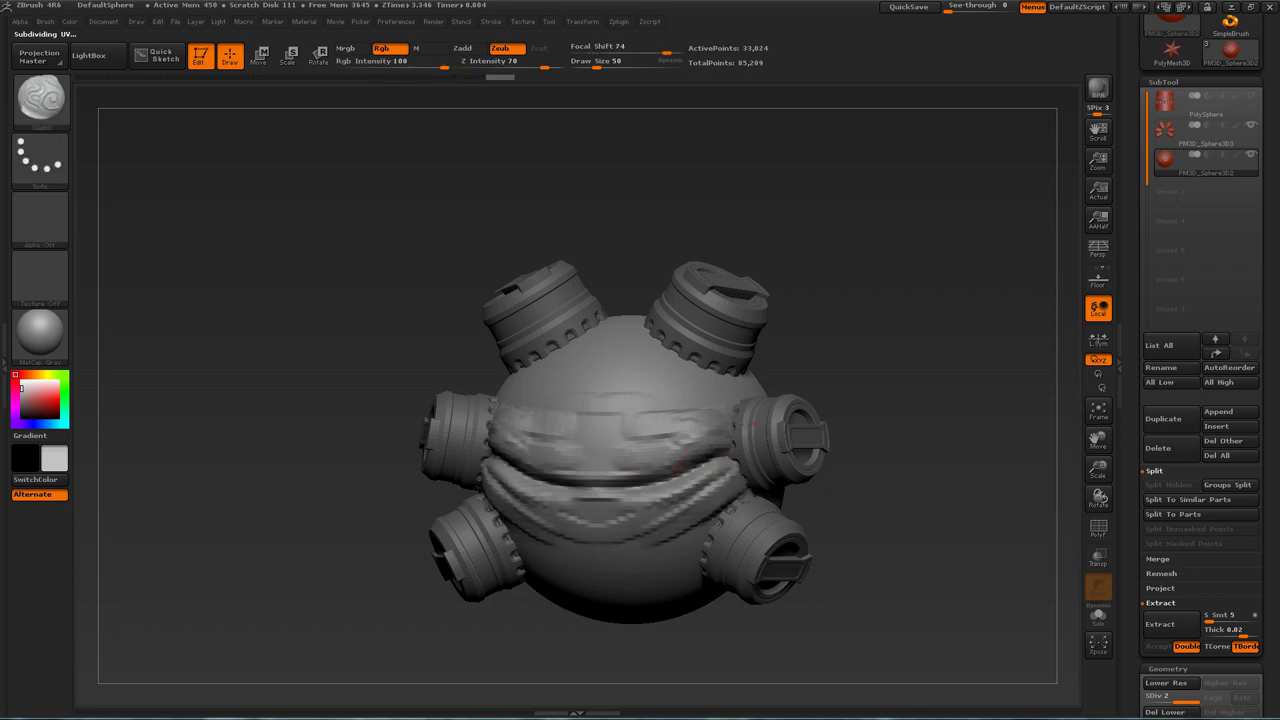
drag(730, 412, 640, 414)
drag(722, 387, 642, 376)
drag(850, 394, 884, 400)
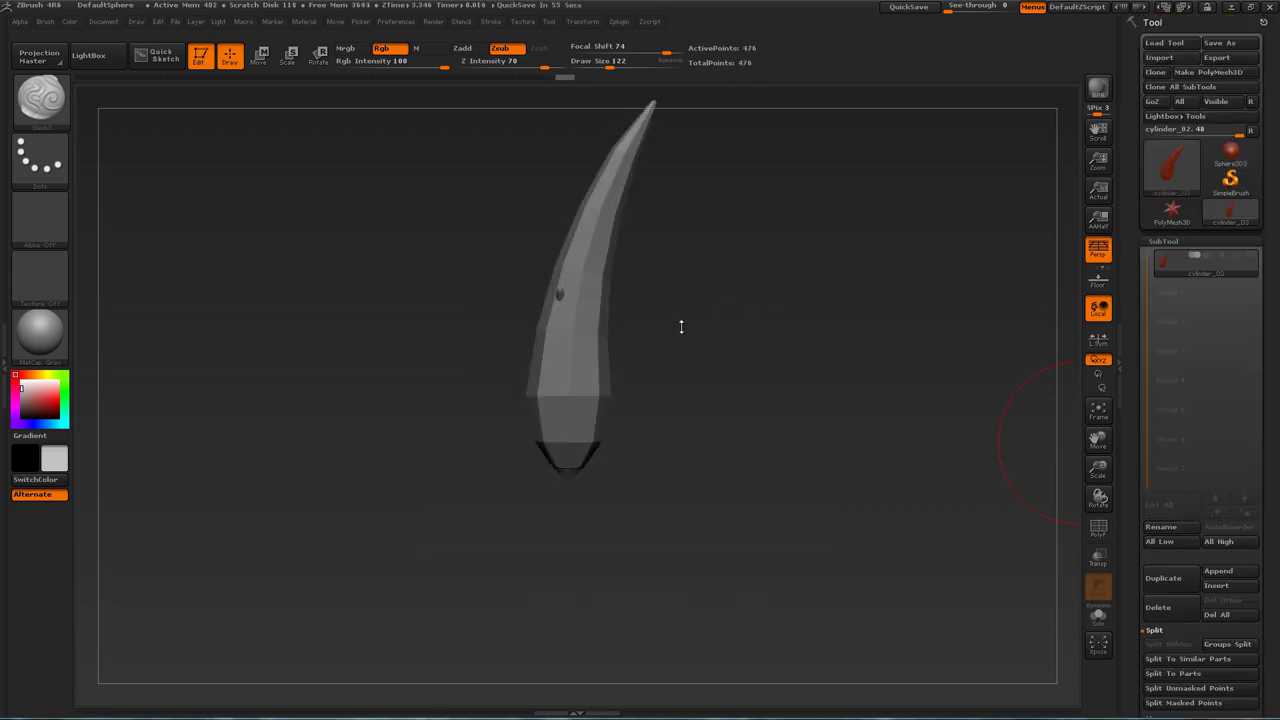
drag(680, 314, 797, 352)
alt+drag(978, 317, 914, 354)
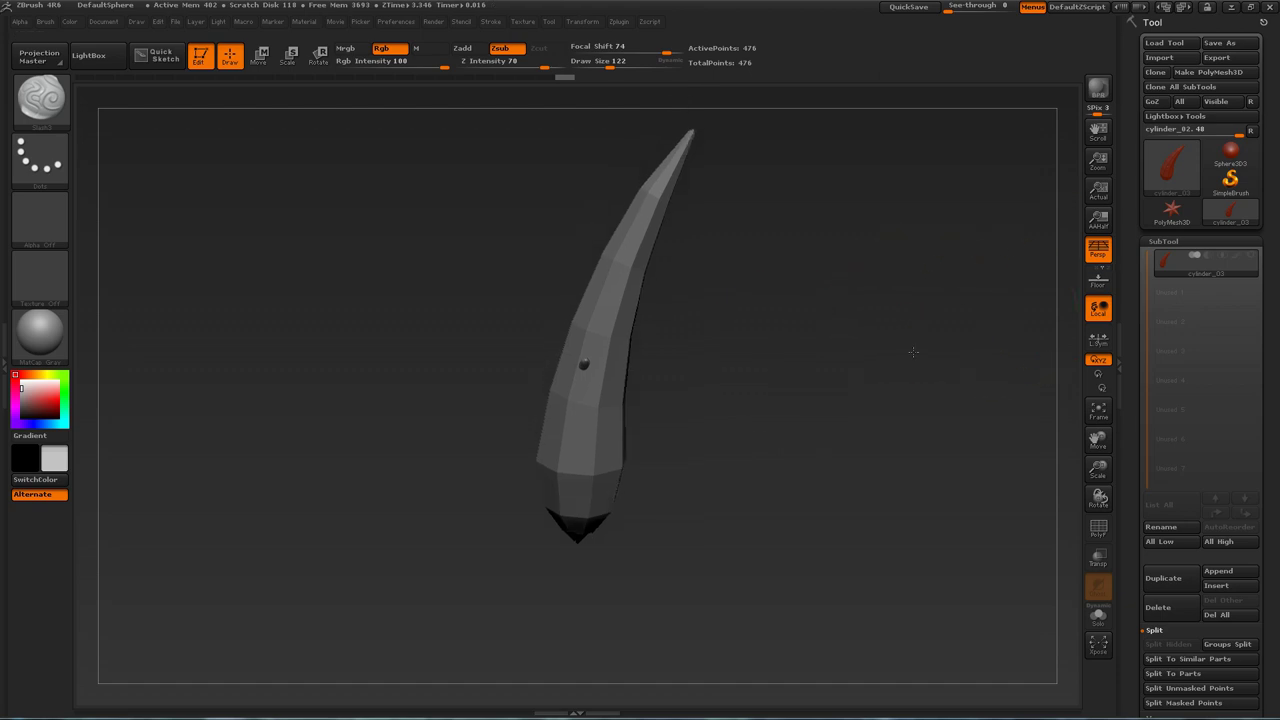
Split the horn mesh into separate subtools with Groups Split and make both resulting pieces visible.
click(1219, 646)
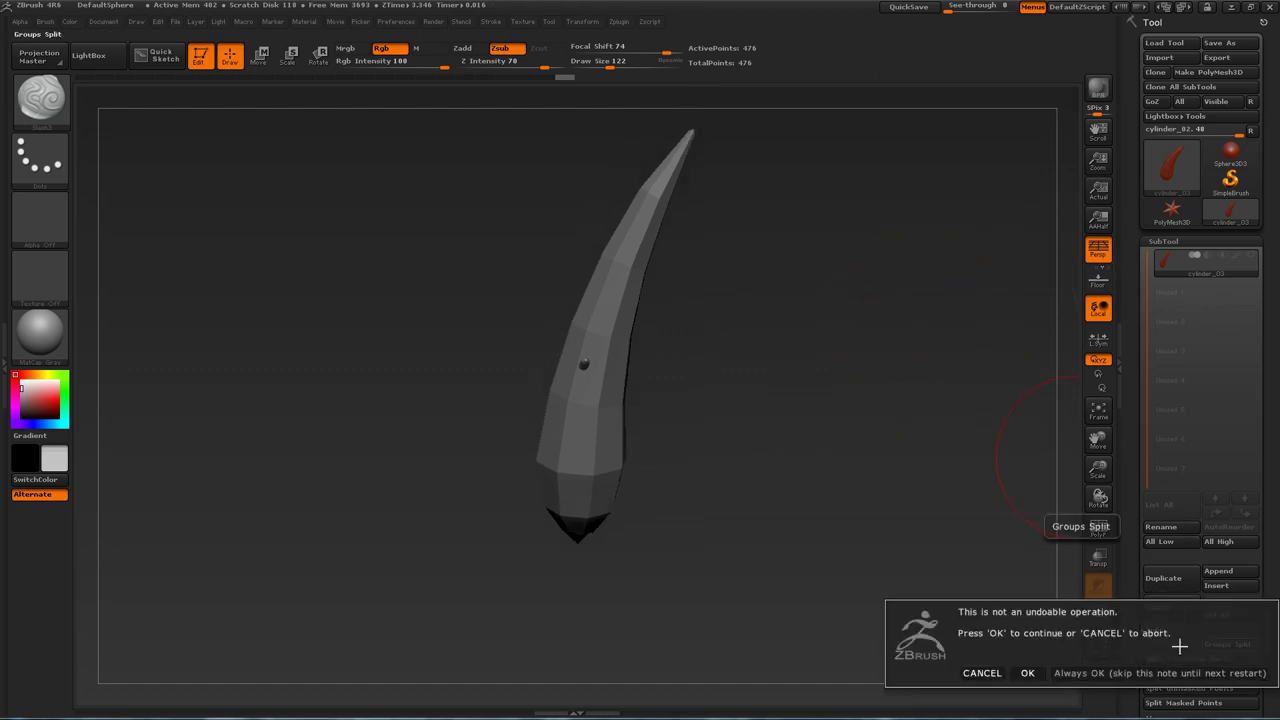
click(1028, 674)
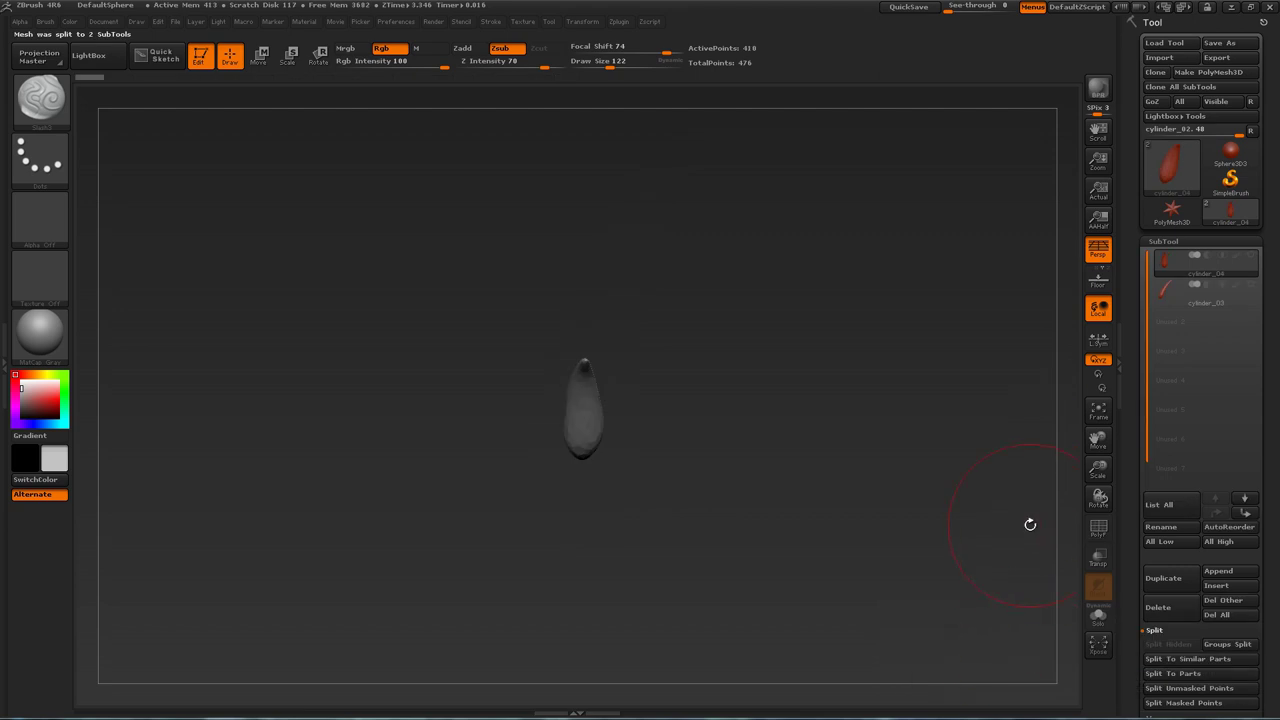
click(1249, 261)
Orient the pieces with their bases facing the view and create an InsertMultiMesh brush from the visible subtools.
mouse_move(757, 349)
mouse_down()
mouse_move(738, 445)
mouse_move(848, 189)
mouse_up()
mouse_move(946, 192)
mouse_down()
mouse_move(849, 296)
mouse_move(932, 267)
mouse_up()
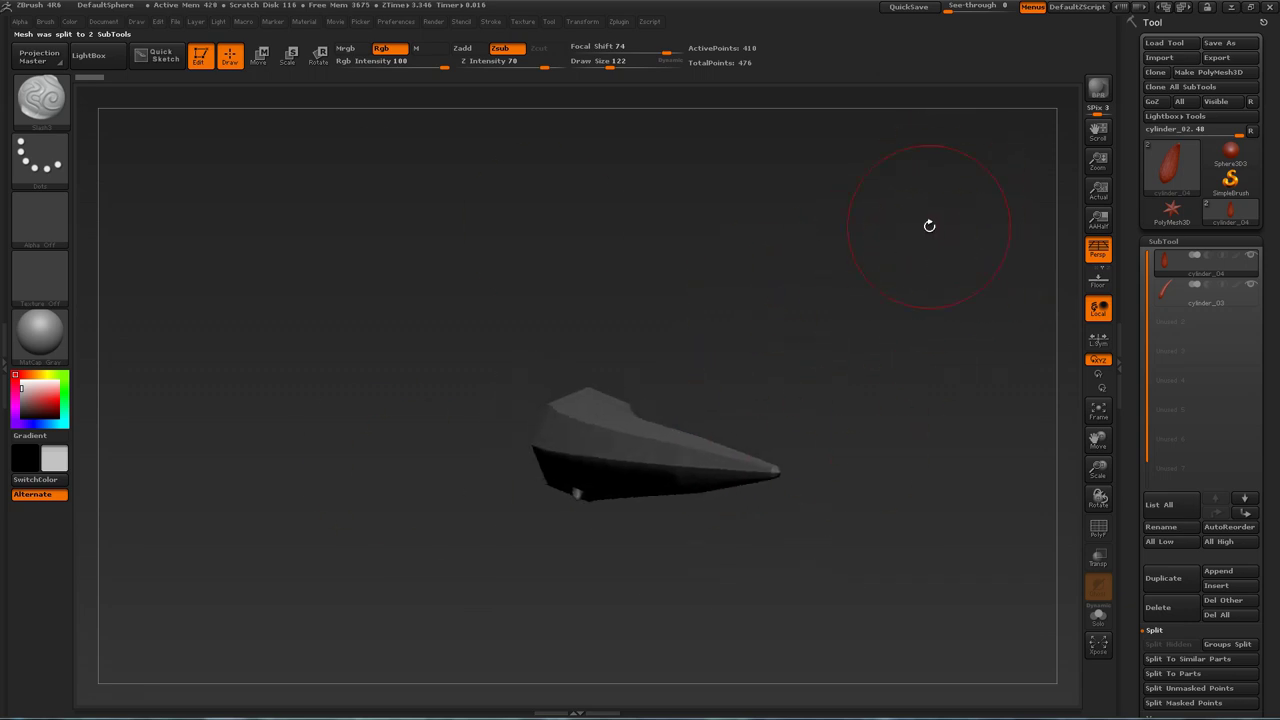
mouse_move(928, 178)
shift+mouse_down()
mouse_move(719, 616)
mouse_move(681, 619)
mouse_move(690, 611)
shift+mouse_up()
drag(746, 541, 776, 405)
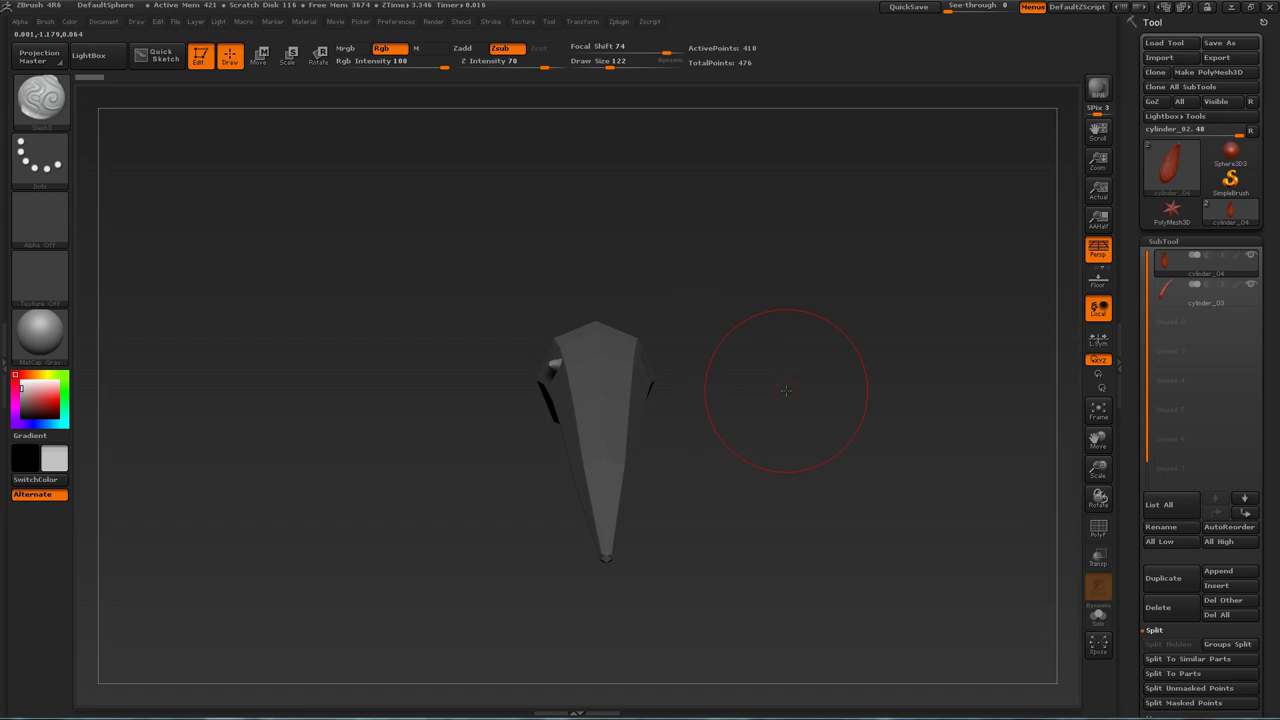
key(b)
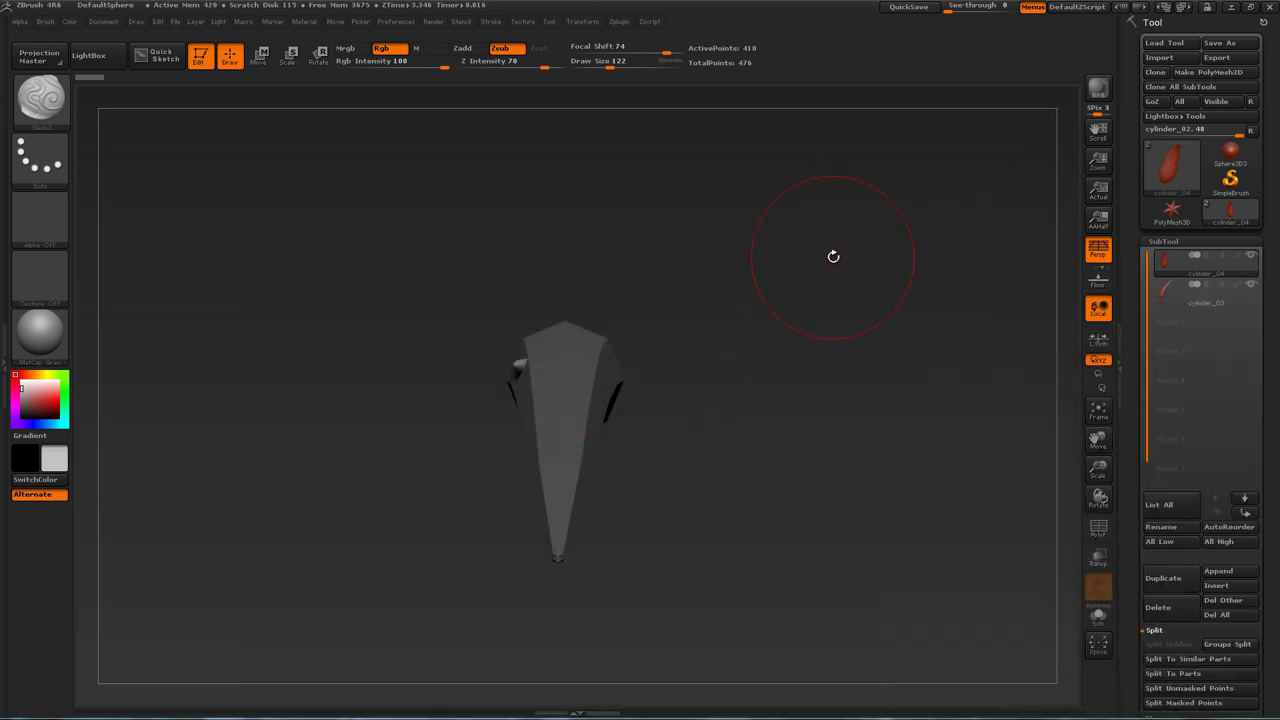
key(b)
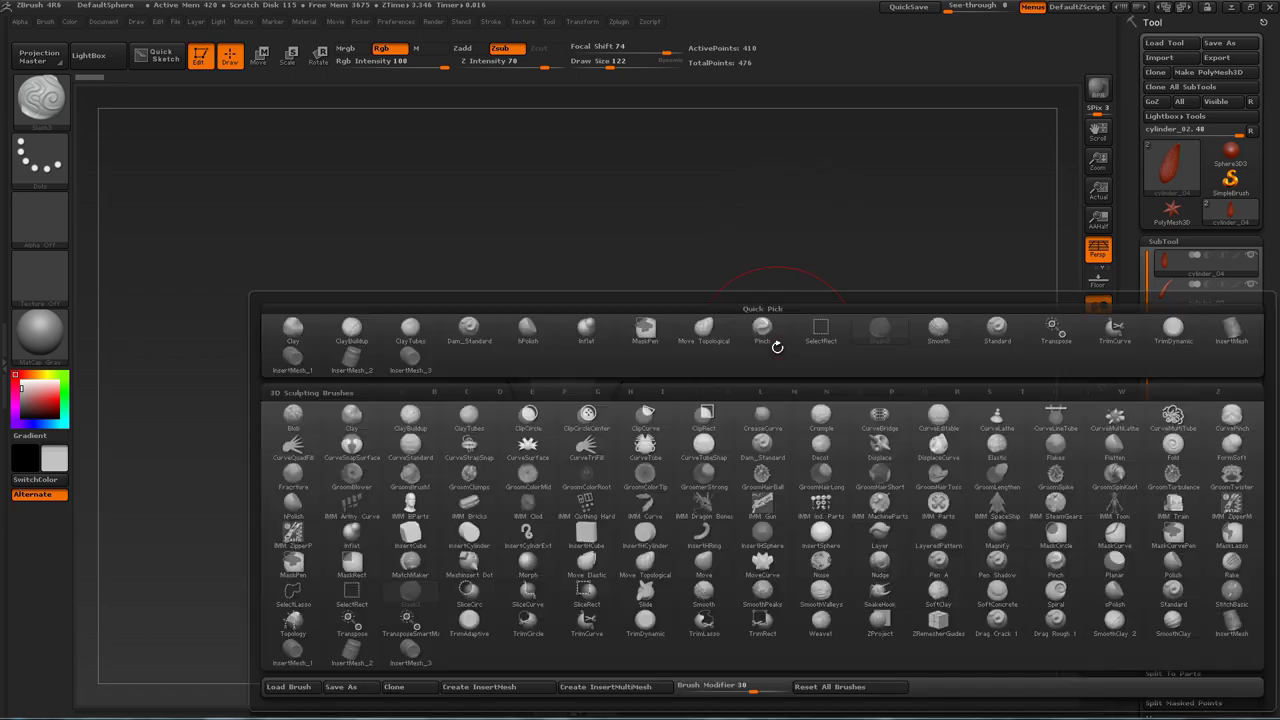
click(590, 690)
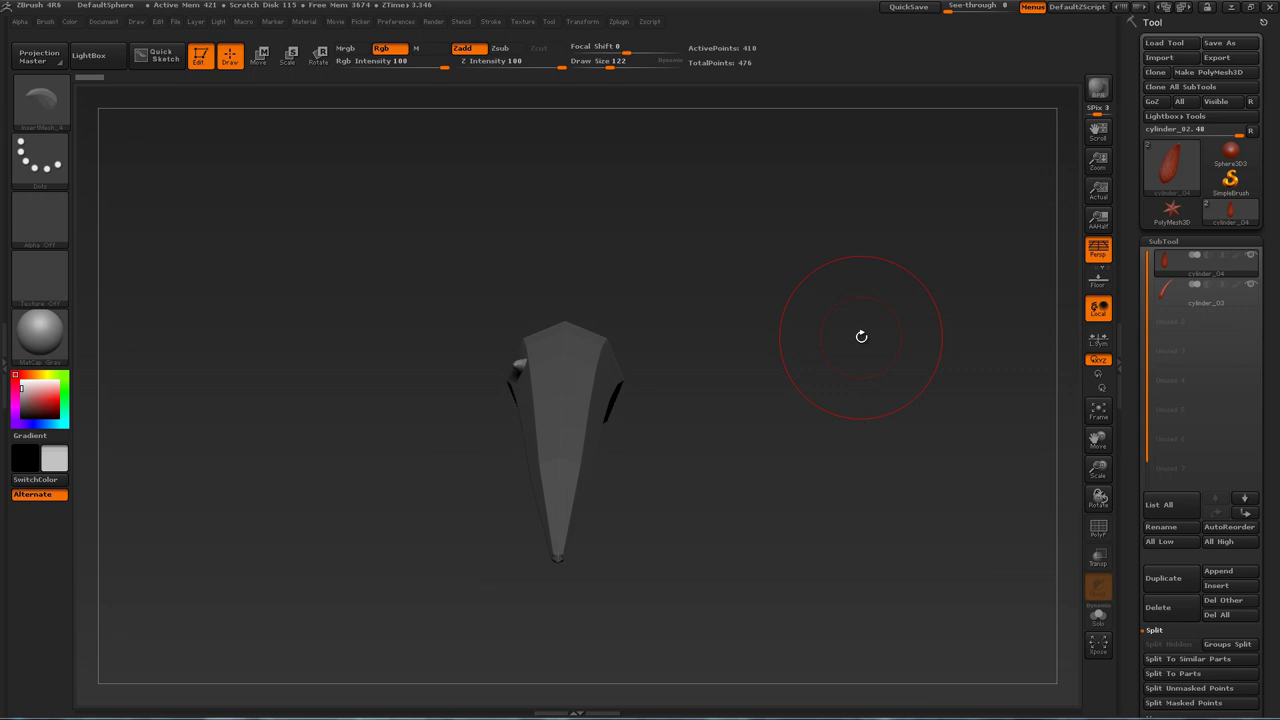
Review the meshes stored in the new multi-mesh brush and choose cylinder_03.
mouse_move(834, 334)
mouse_down()
mouse_move(837, 380)
mouse_move(843, 349)
mouse_up()
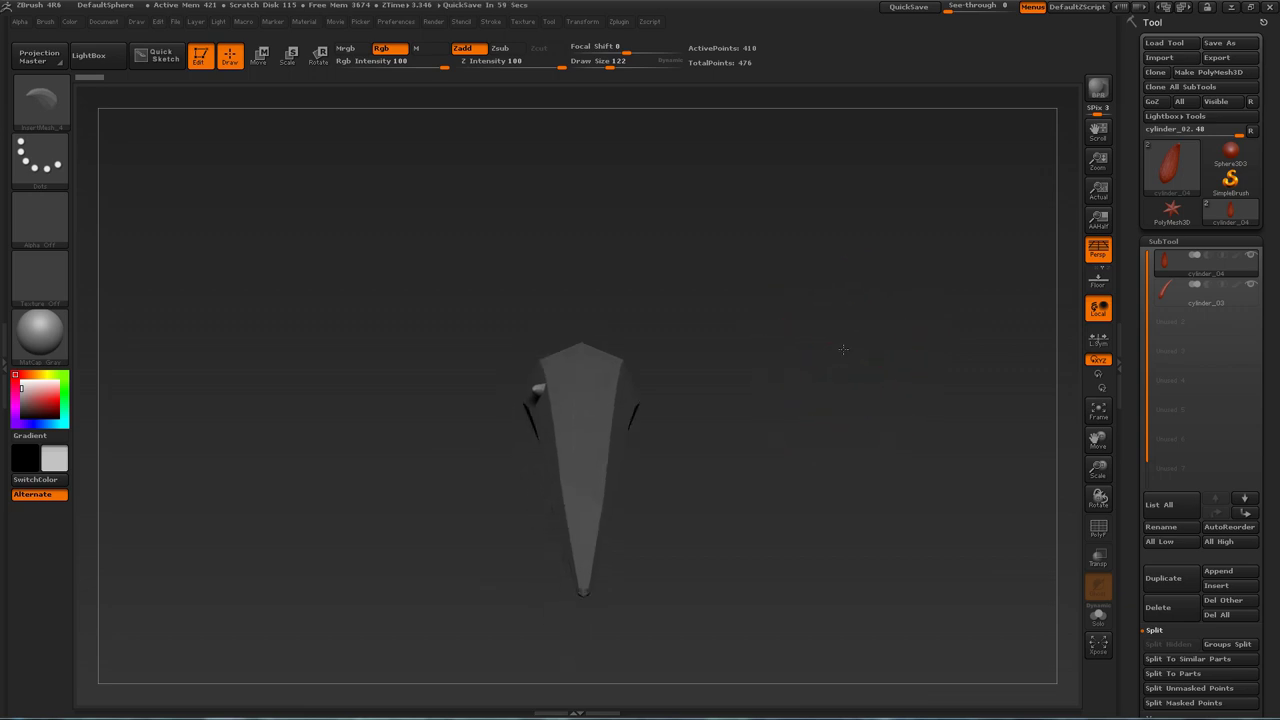
key(m)
drag(835, 305, 829, 321)
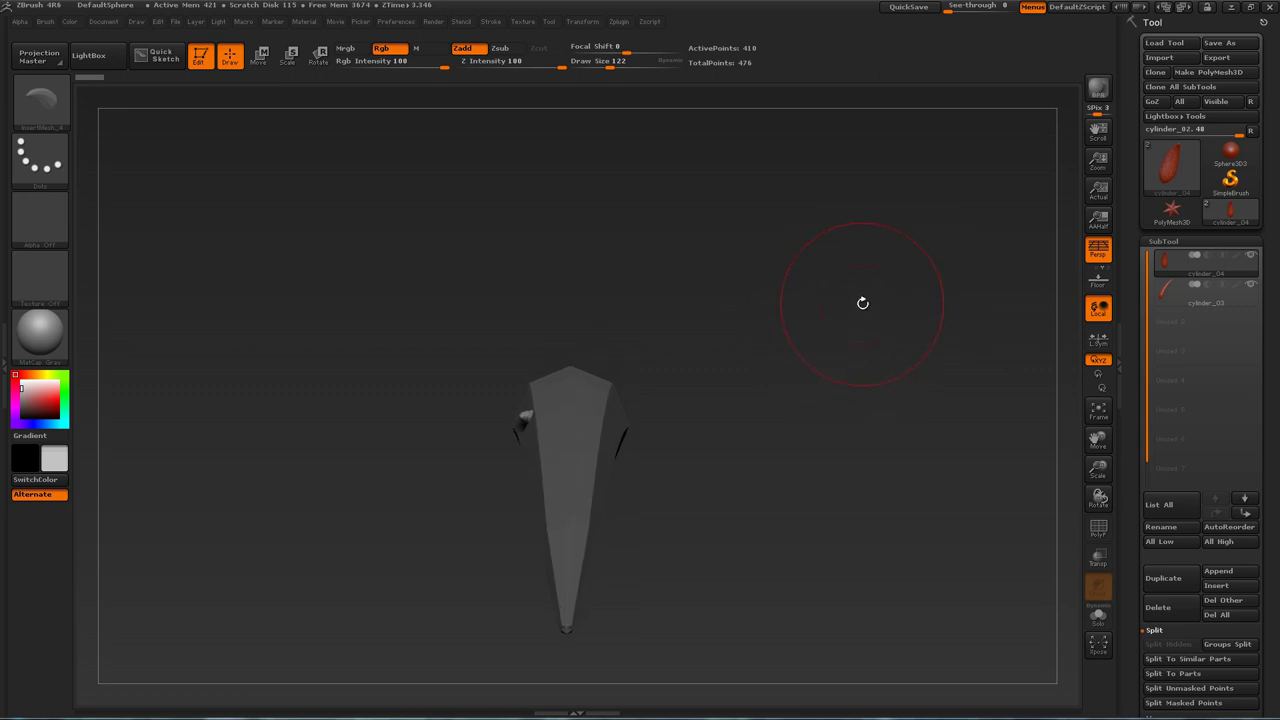
key(m)
mouse_move(645, 355)
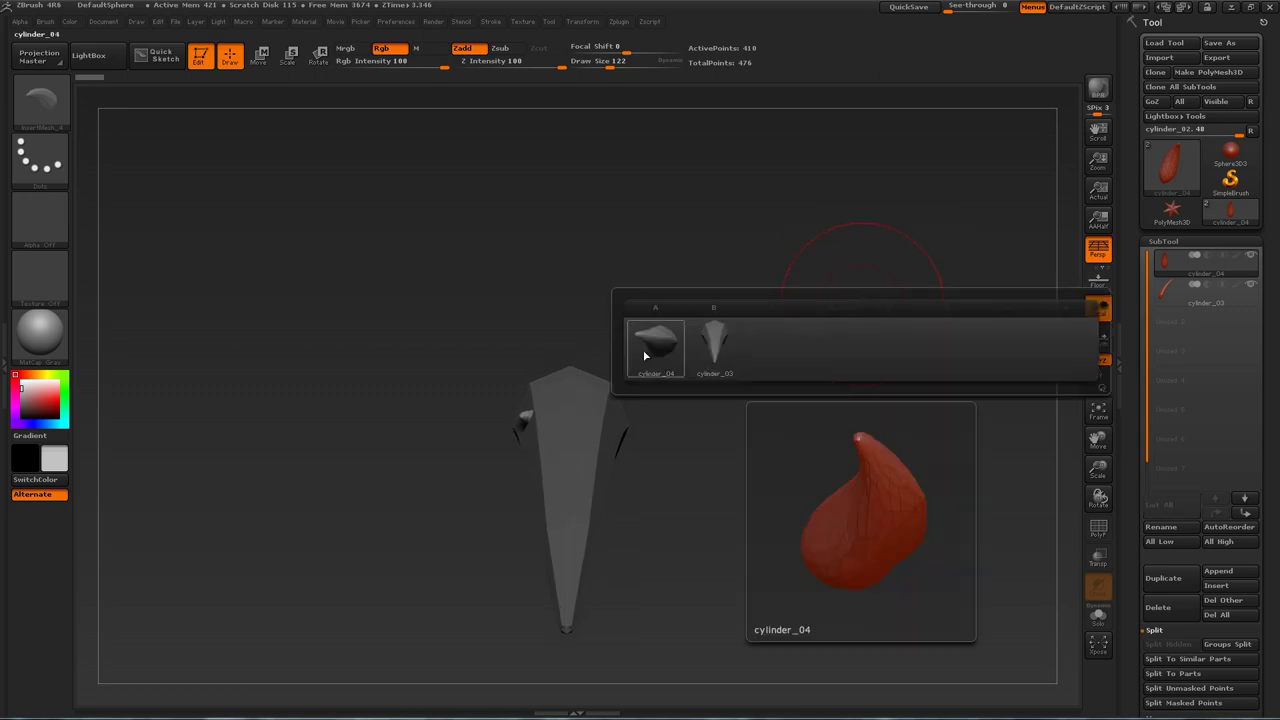
mouse_move(713, 354)
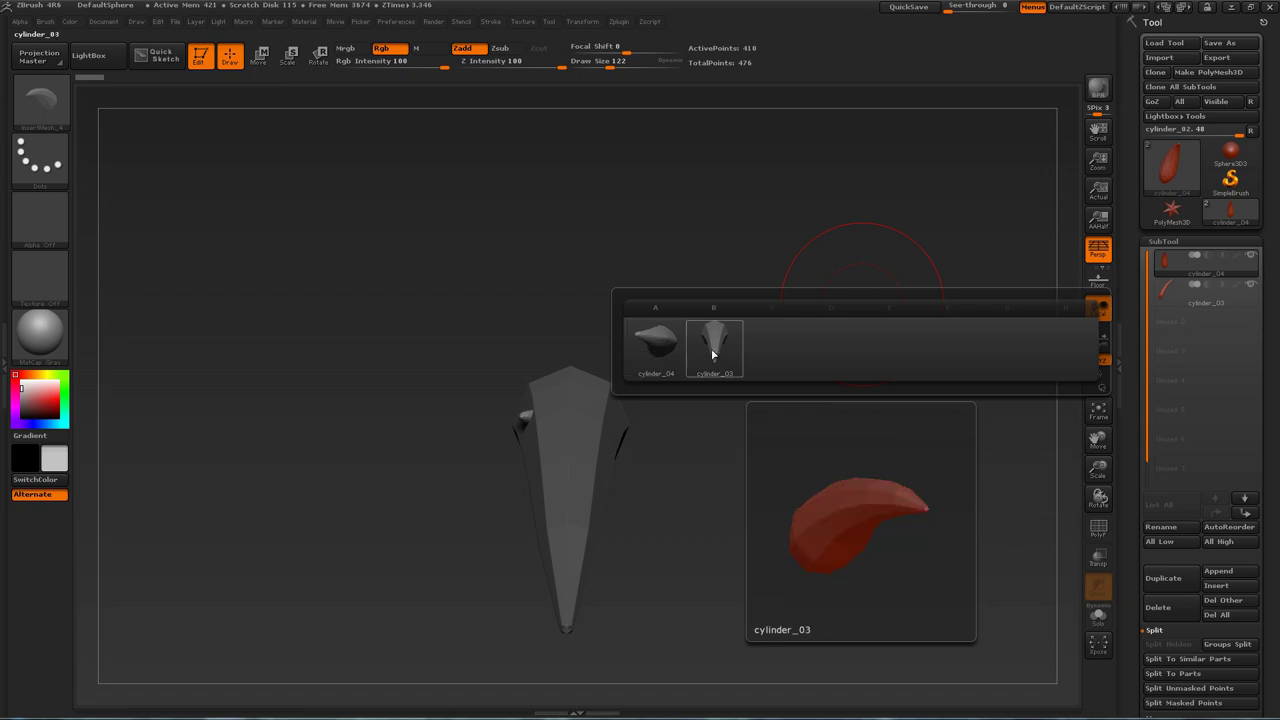
click(714, 352)
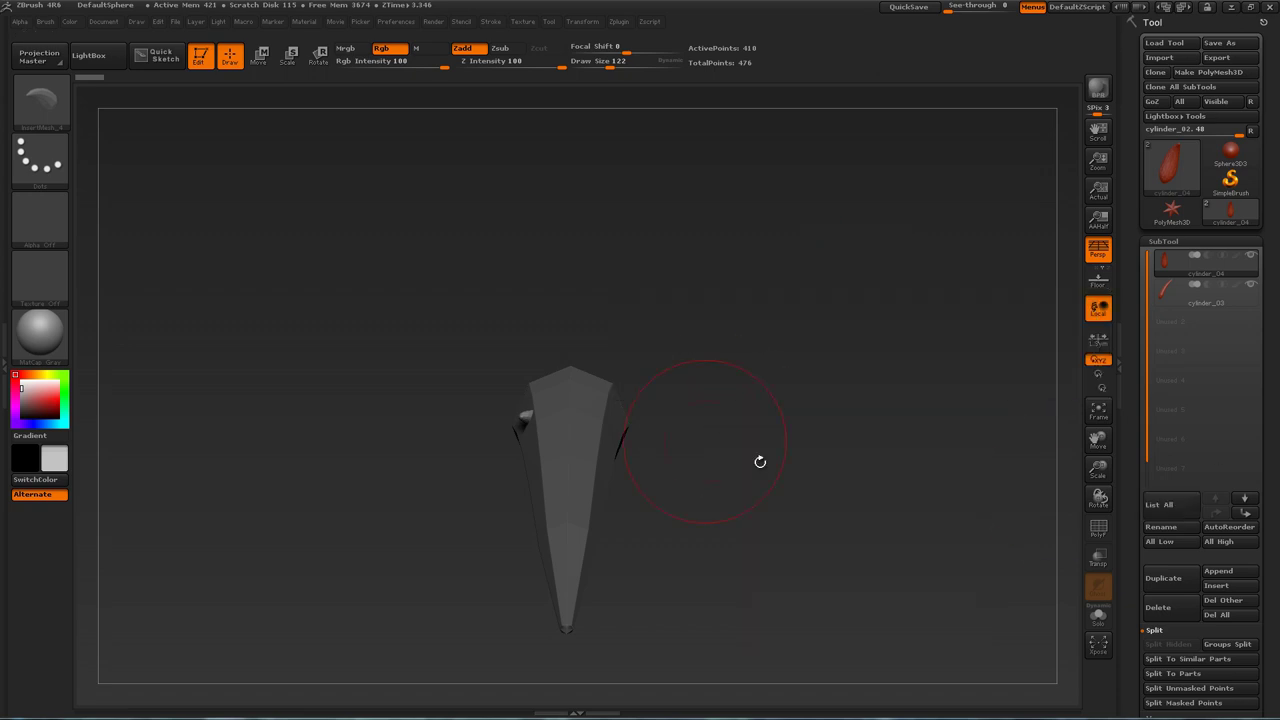
Append a Sphere3D as a new subtool, make it active, and hide the other subtools.
click(1218, 571)
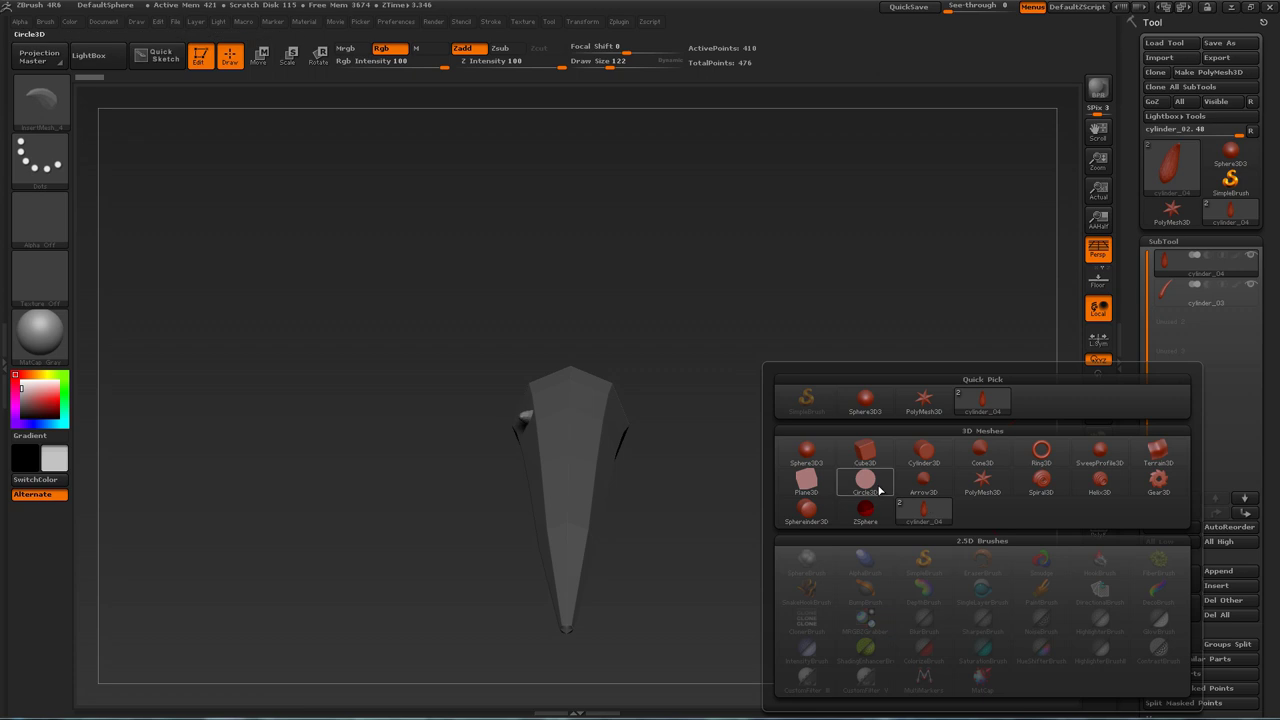
click(807, 455)
click(1203, 319)
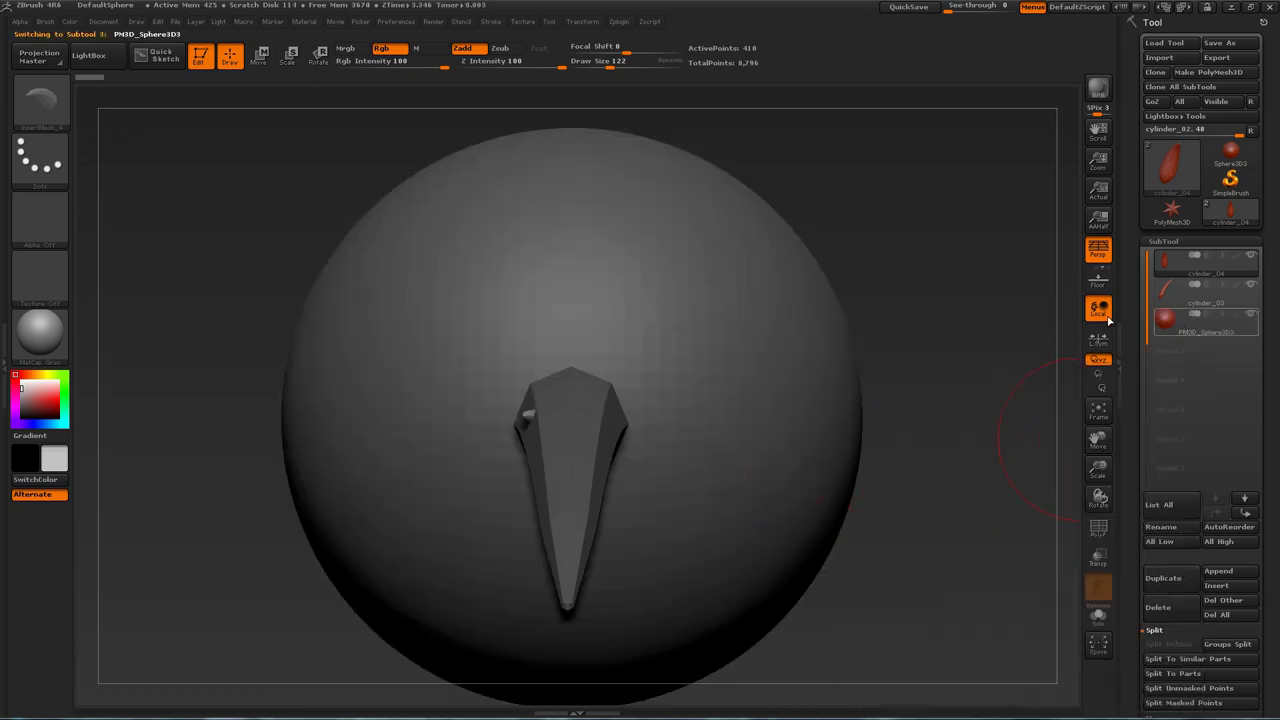
click(1248, 317)
alt+drag(911, 364, 885, 322)
Choose the cylinder_04 mesh in the insert brush and place large mirrored horns on the sphere.
key(n)
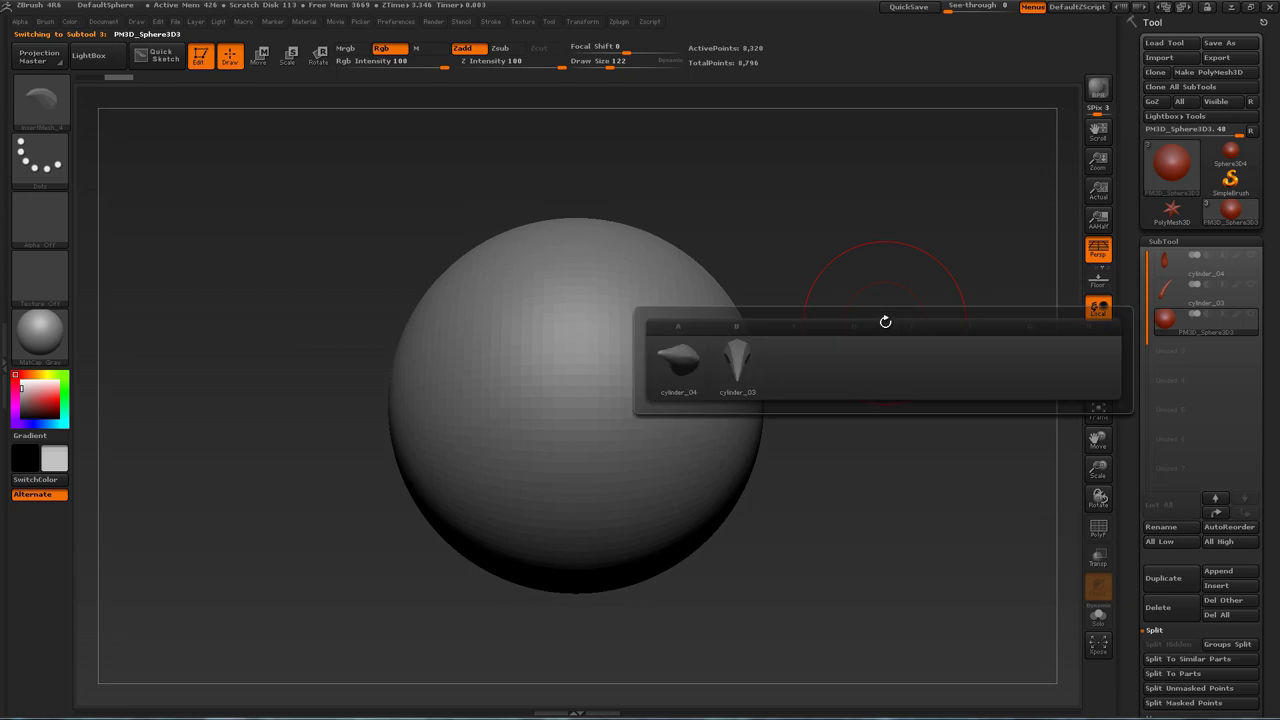
mouse_move(741, 365)
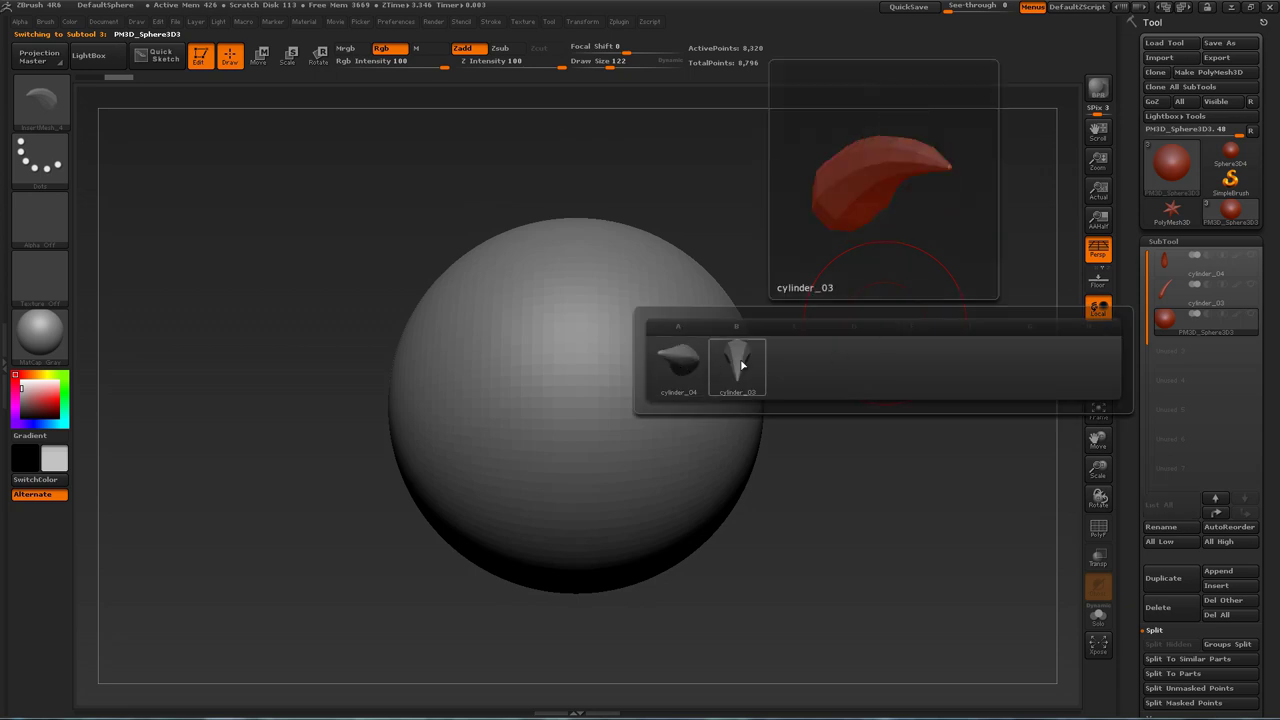
mouse_move(658, 365)
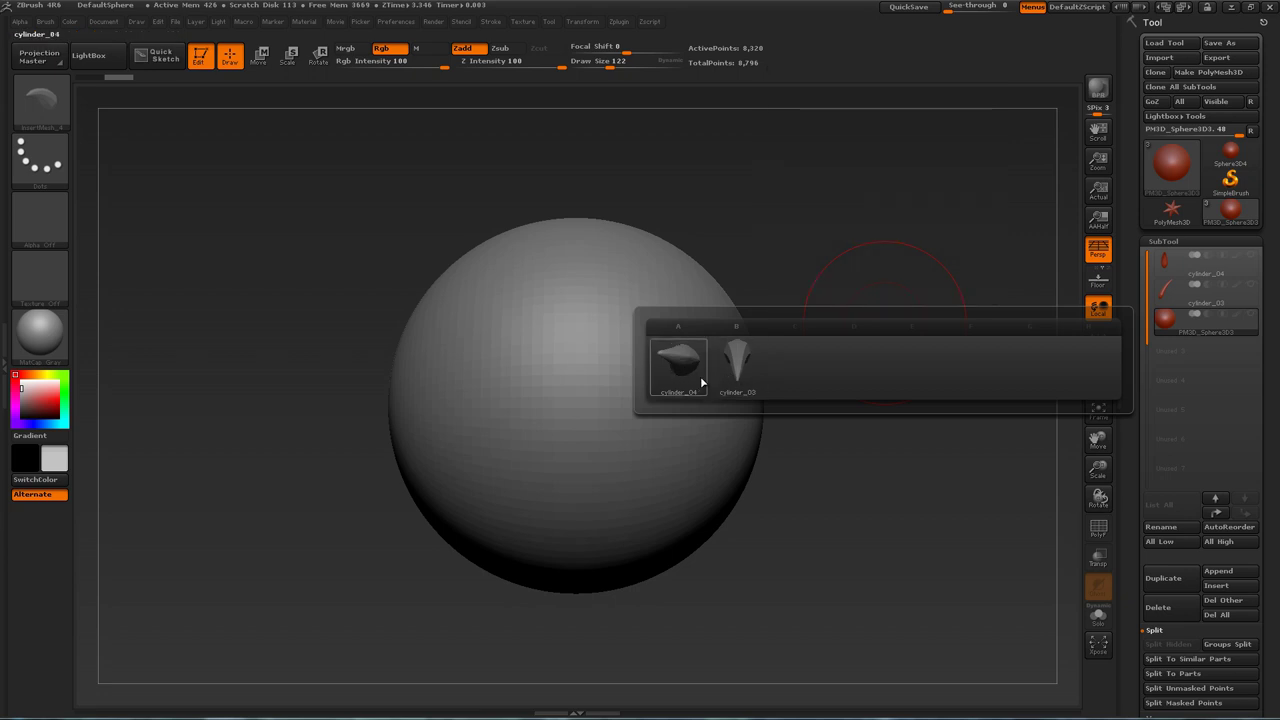
mouse_move(692, 376)
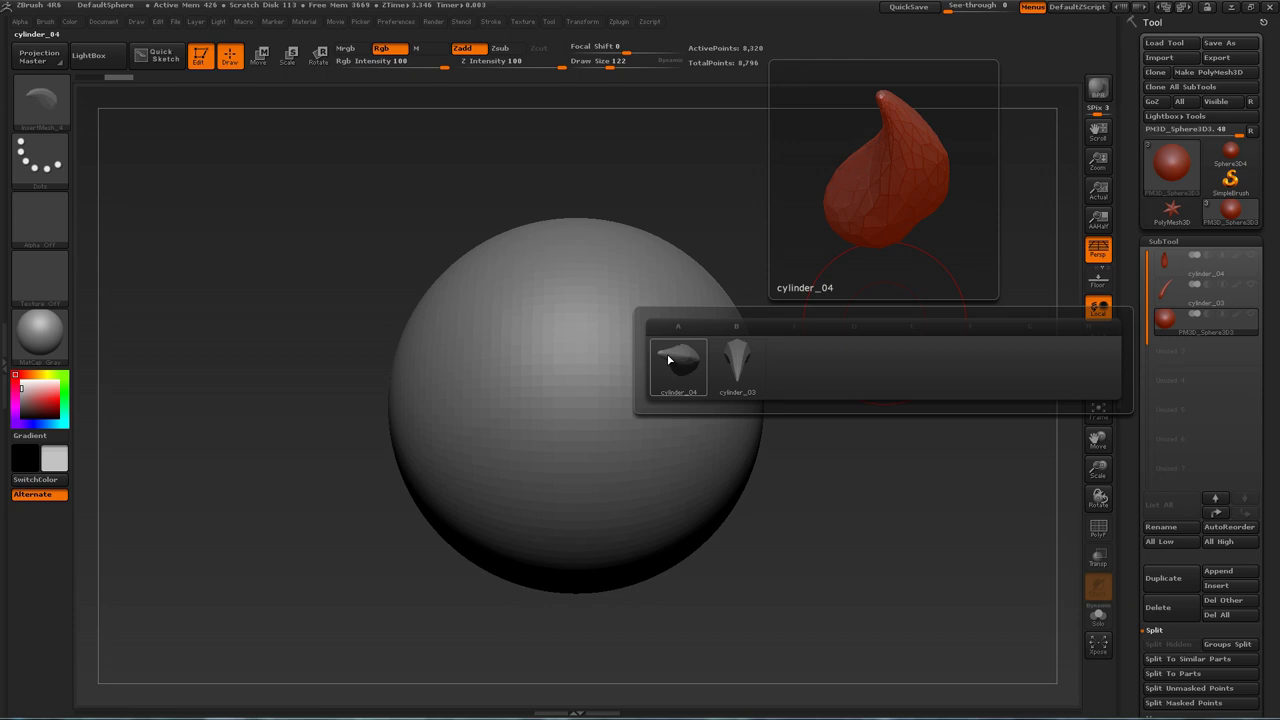
click(681, 364)
mouse_move(860, 401)
alt+mouse_down()
mouse_move(845, 430)
mouse_move(690, 518)
mouse_move(708, 580)
mouse_move(730, 548)
mouse_move(914, 500)
alt+mouse_up()
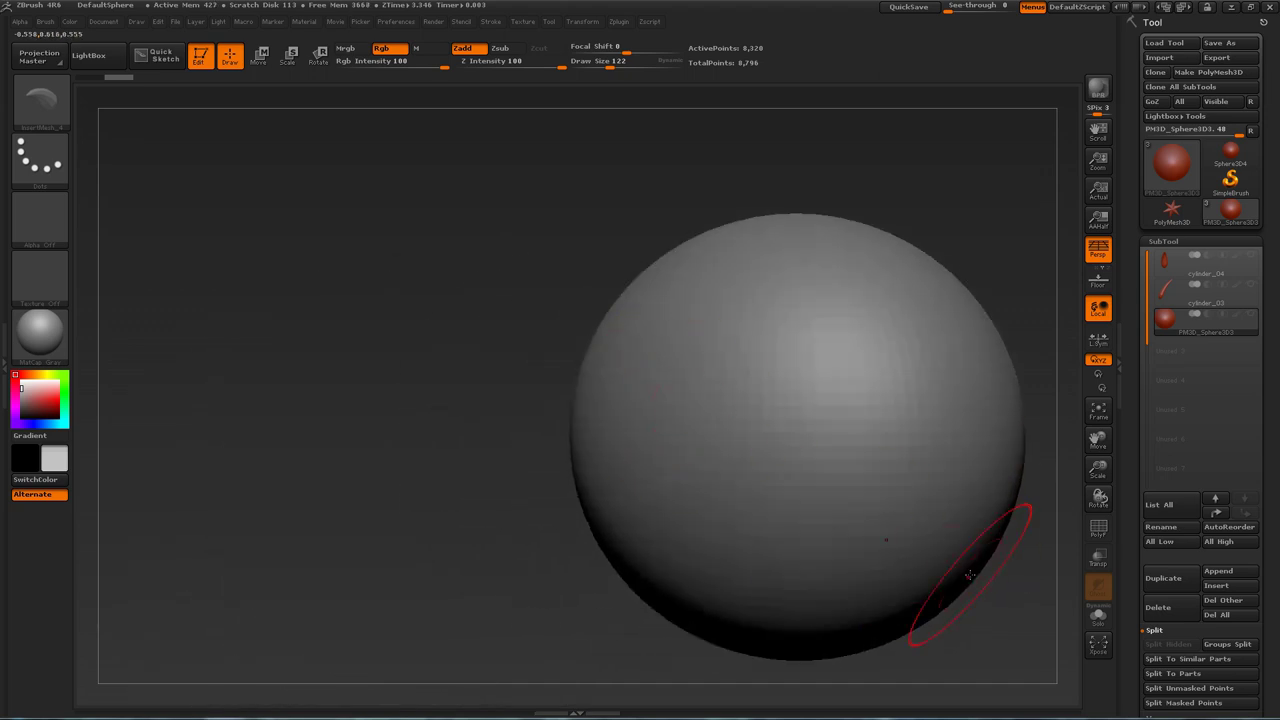
mouse_move(1008, 600)
alt+mouse_down()
mouse_move(942, 500)
mouse_move(836, 476)
alt+mouse_up()
drag(620, 428, 664, 450)
drag(851, 514, 792, 480)
drag(717, 436, 822, 525)
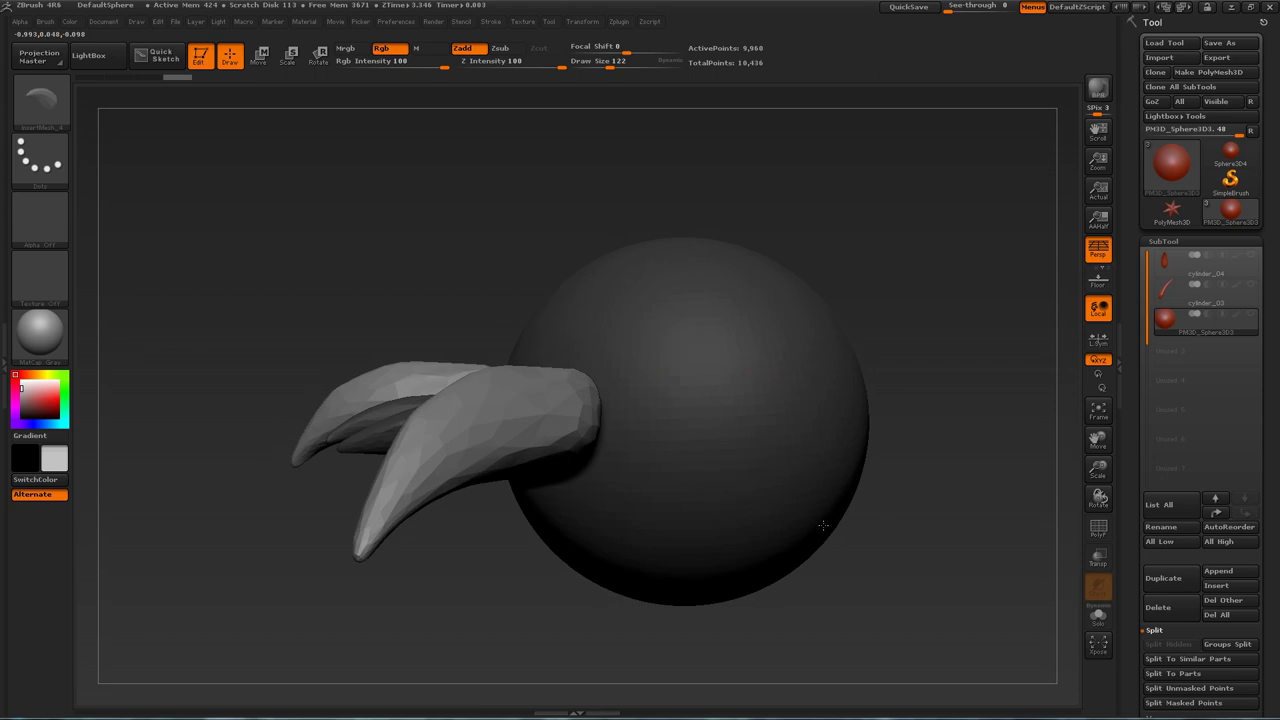
mouse_move(702, 397)
mouse_down()
mouse_move(908, 436)
mouse_move(914, 481)
mouse_move(949, 502)
mouse_up()
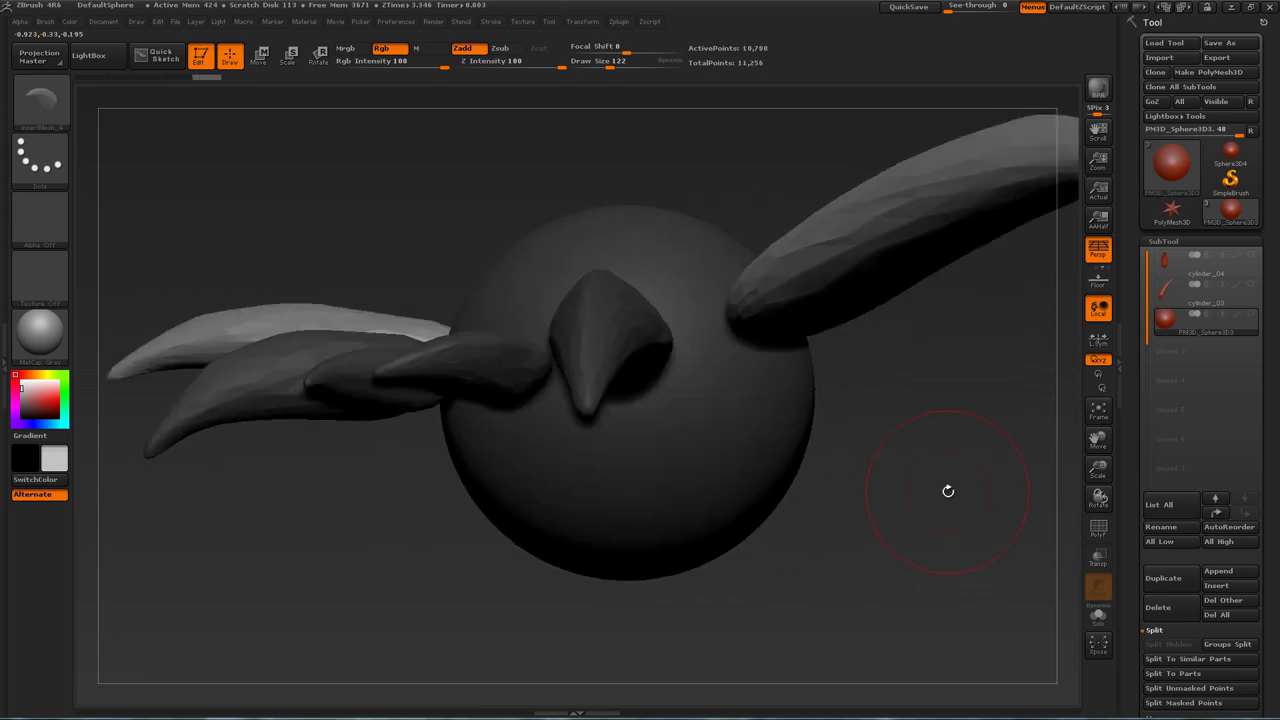
Switch the insert brush to the cylinder_03 mesh and place smaller mirrored spikes across the sphere's lower front.
key(m)
click(800, 528)
drag(871, 400, 916, 430)
key(n)
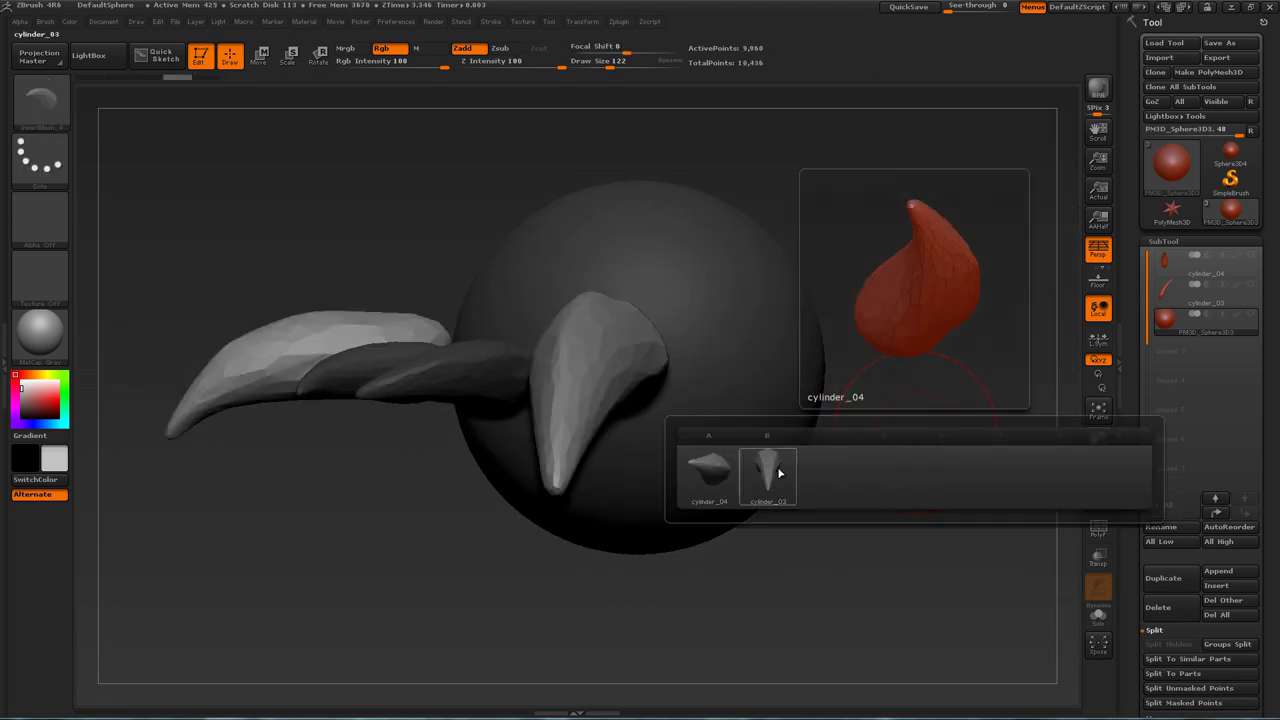
click(777, 475)
mouse_move(824, 524)
mouse_down()
mouse_move(831, 509)
mouse_move(692, 379)
mouse_move(829, 451)
mouse_move(799, 480)
mouse_up()
drag(756, 369, 714, 460)
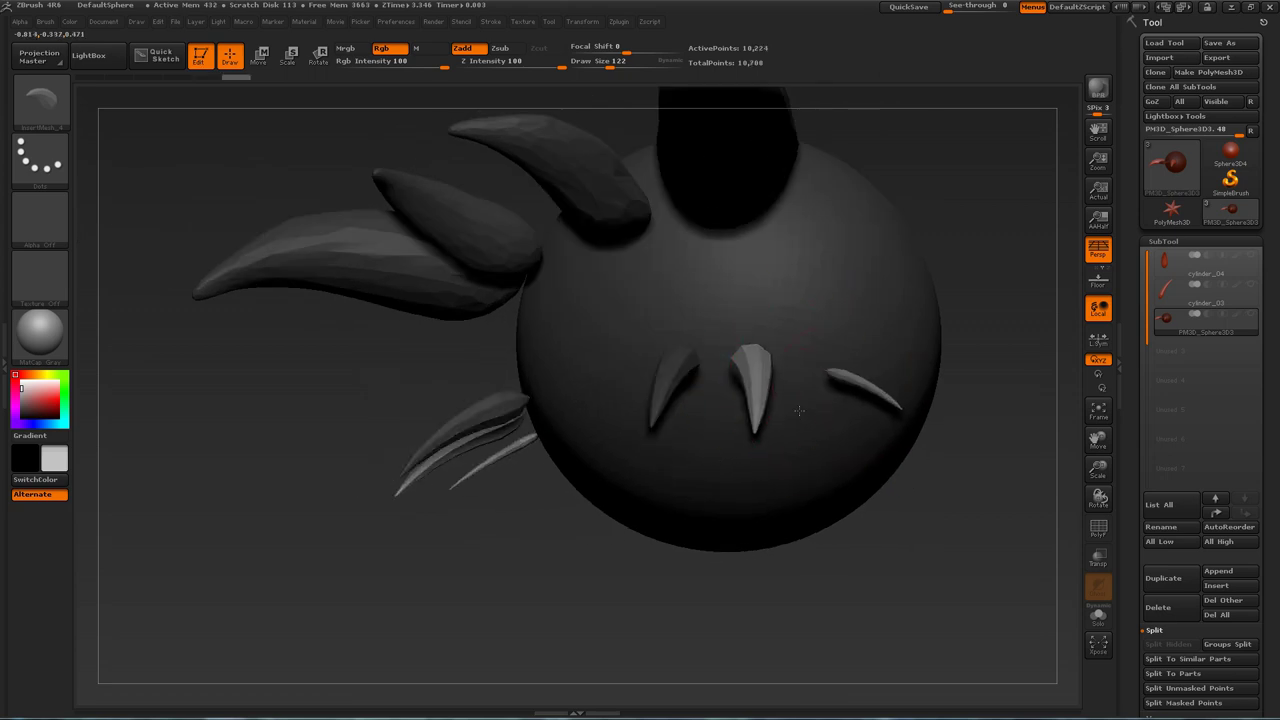